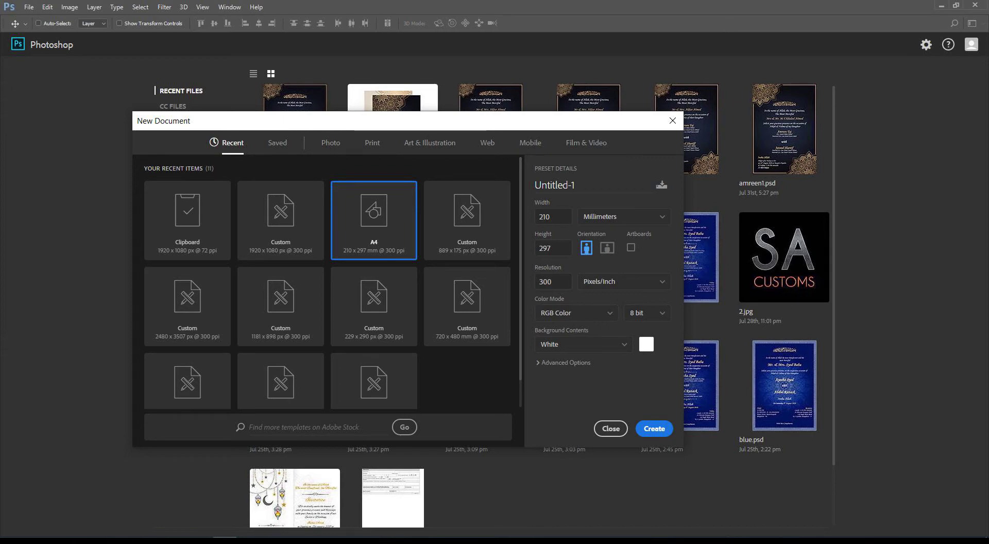
# - Create an A4 document (210 × 297 mm, 300 ppi, RGB Color) and place the bg image from the Things Required folder over the whole page
pyautogui.press('Return')
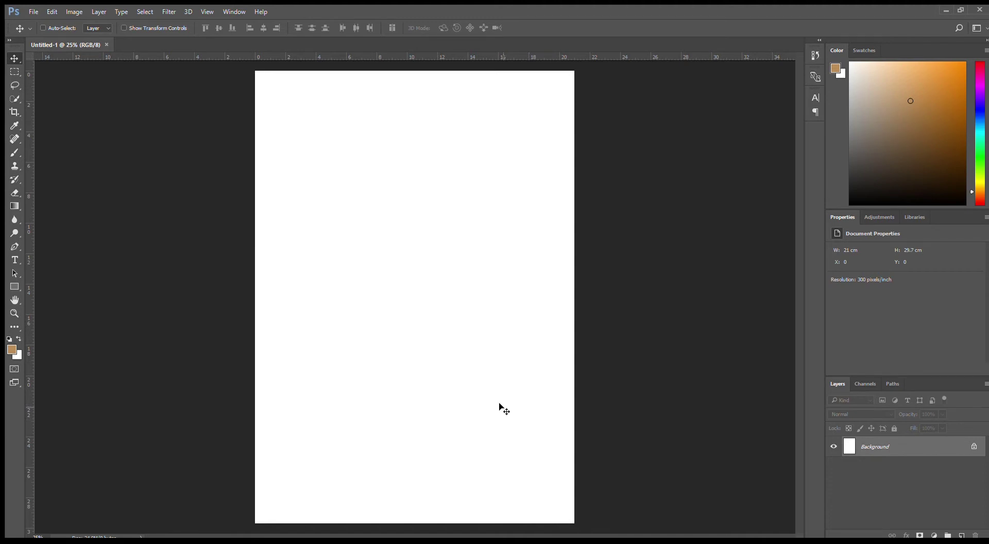
pyautogui.click(147, 530)
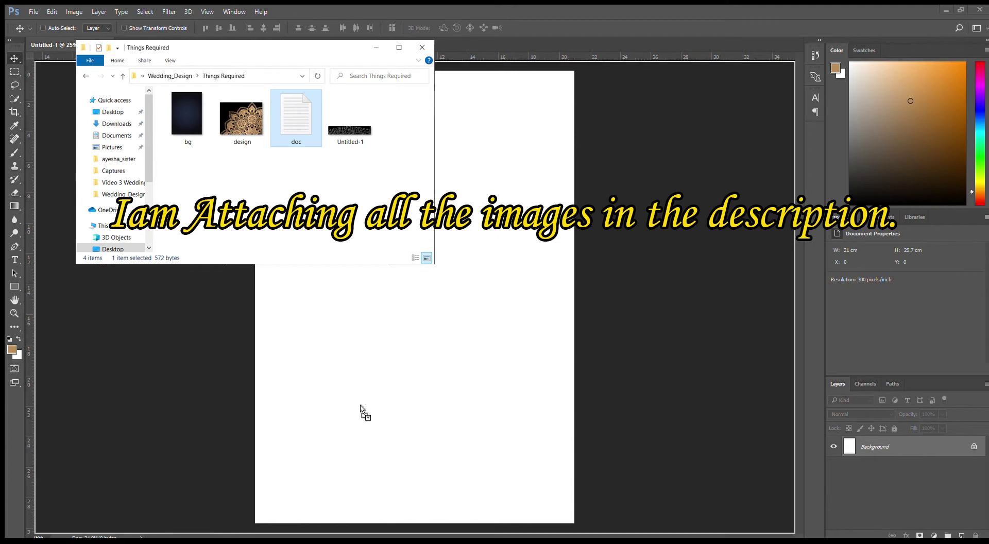
pyautogui.moveTo(362, 410); pyautogui.dragTo(378, 417)
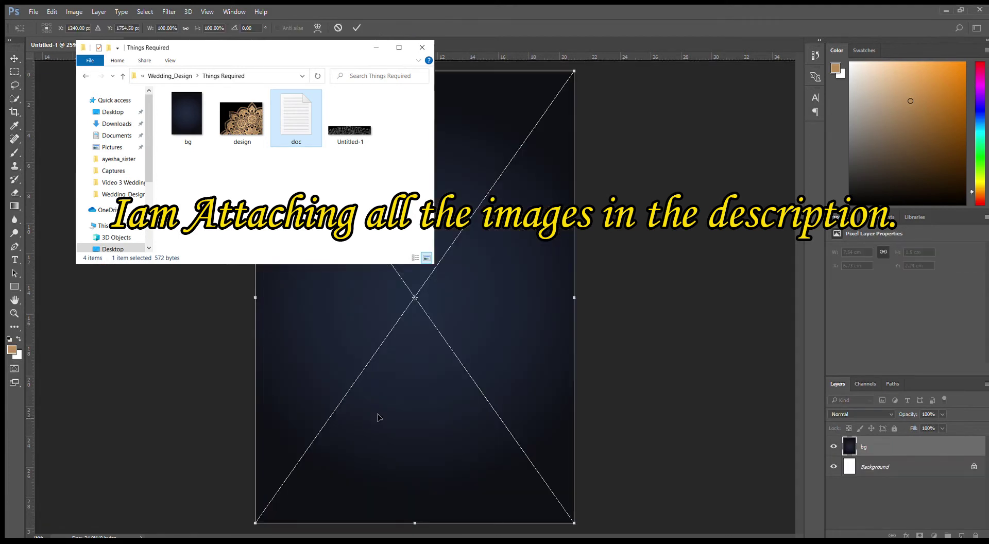
pyautogui.press('Return')
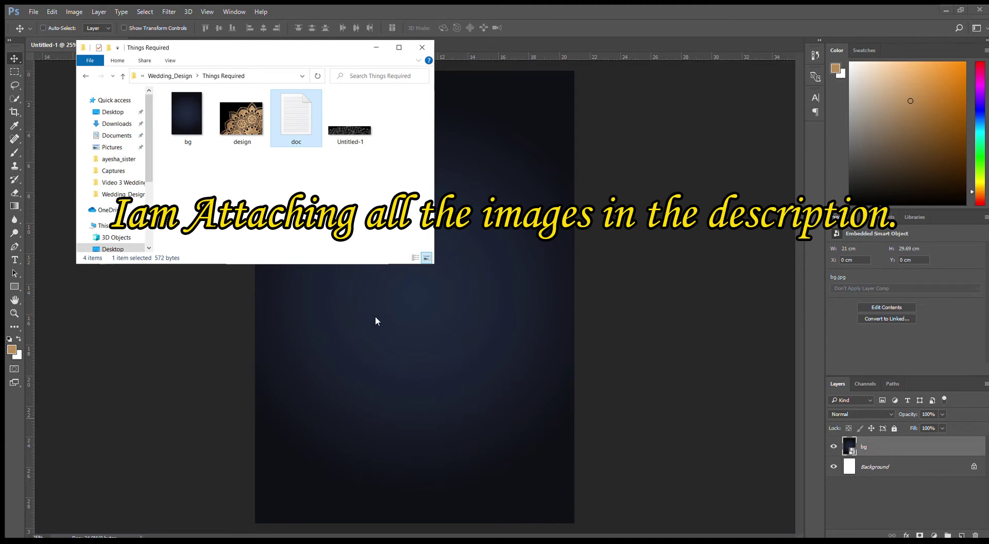
# - Place the design ornament in the page's lower-right corner and the Untitled-1 calligraphy near the top edge, at about Y 1.69 cm
pyautogui.moveTo(376, 320); pyautogui.dragTo(536, 532)
pyautogui.press('Return')
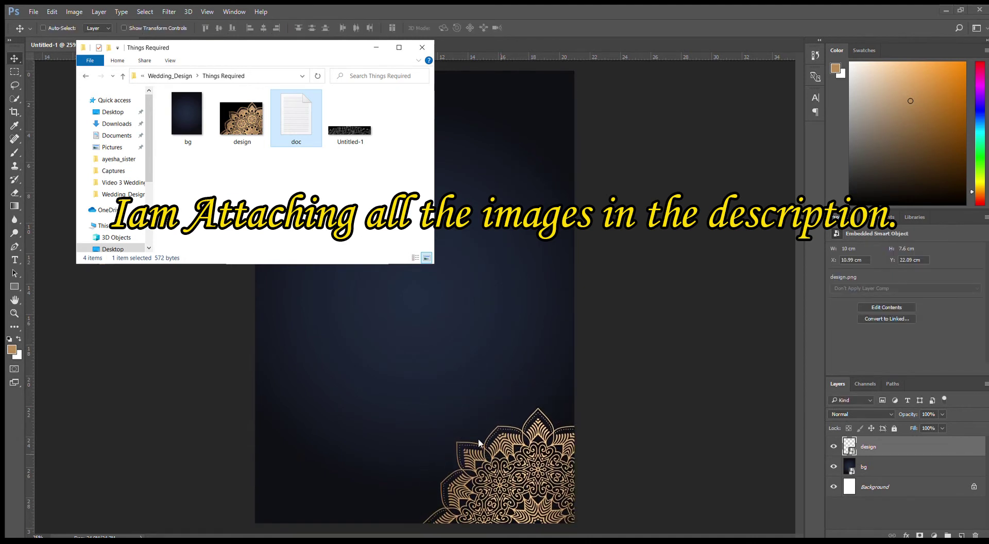
pyautogui.moveTo(296, 115); pyautogui.dragTo(390, 402)
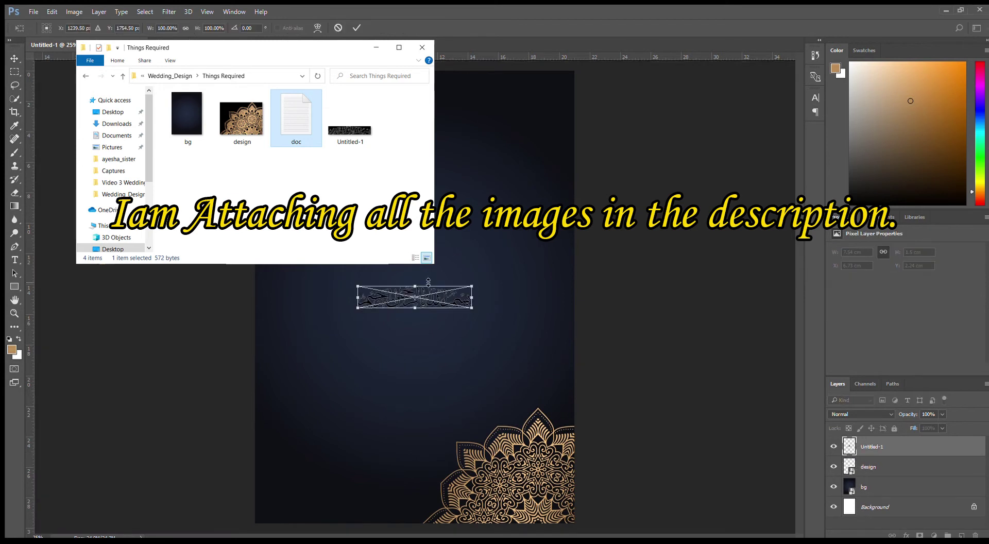
pyautogui.press('Return')
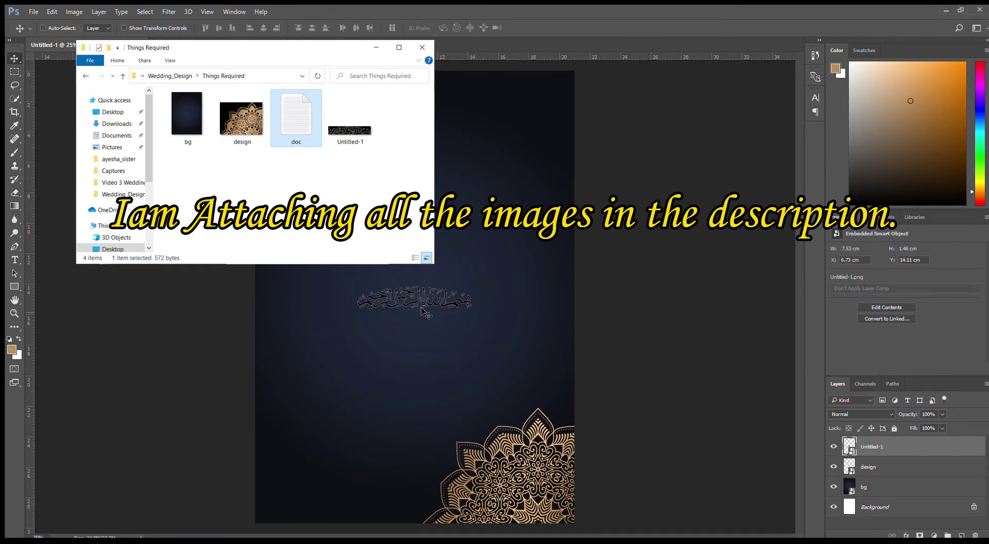
pyautogui.moveTo(422, 304); pyautogui.dragTo(423, 141)
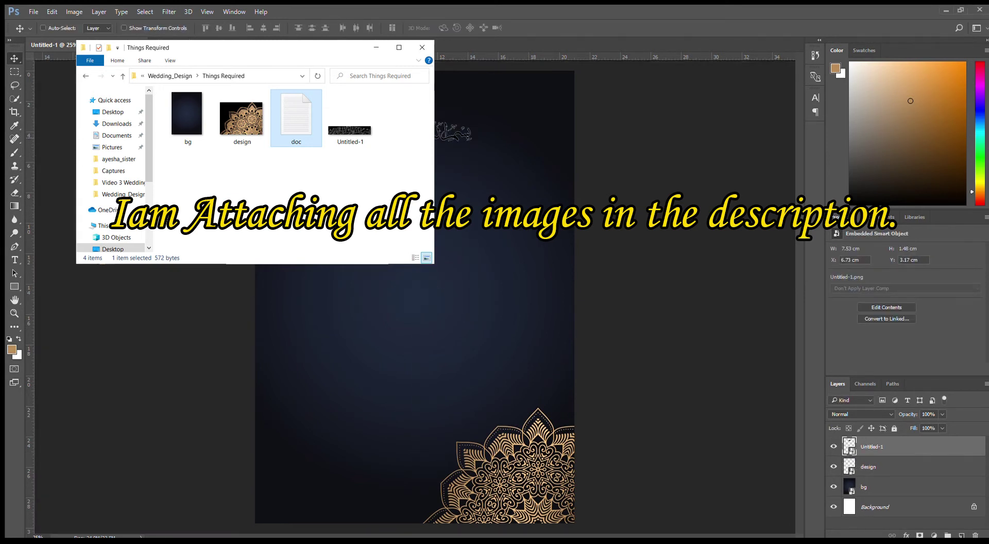
pyautogui.click(531, 482)
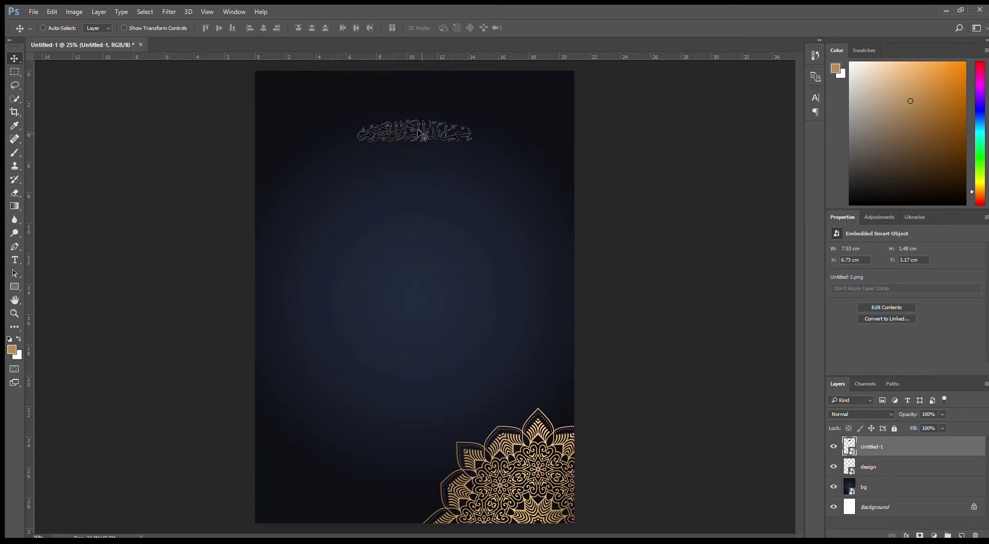
pyautogui.moveTo(418, 133); pyautogui.dragTo(417, 111)
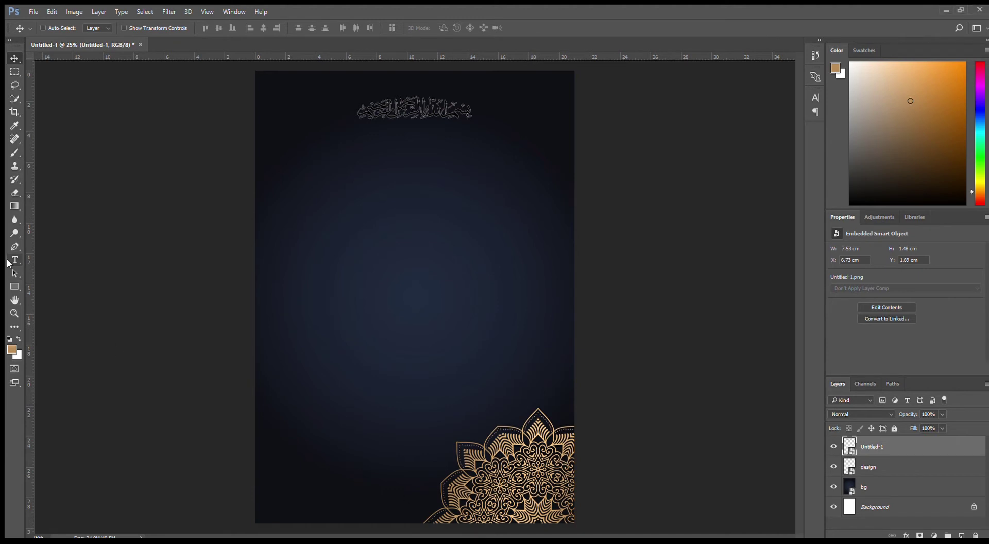
# - Add the text "In the name of Allah, the Most Gracious, The Most Merciful" on two lines and move it beneath the calligraphy
pyautogui.click(14, 260)
pyautogui.click(297, 169)
pyautogui.write('In the name of Allah, the Most Gracious, The Most Merciful')
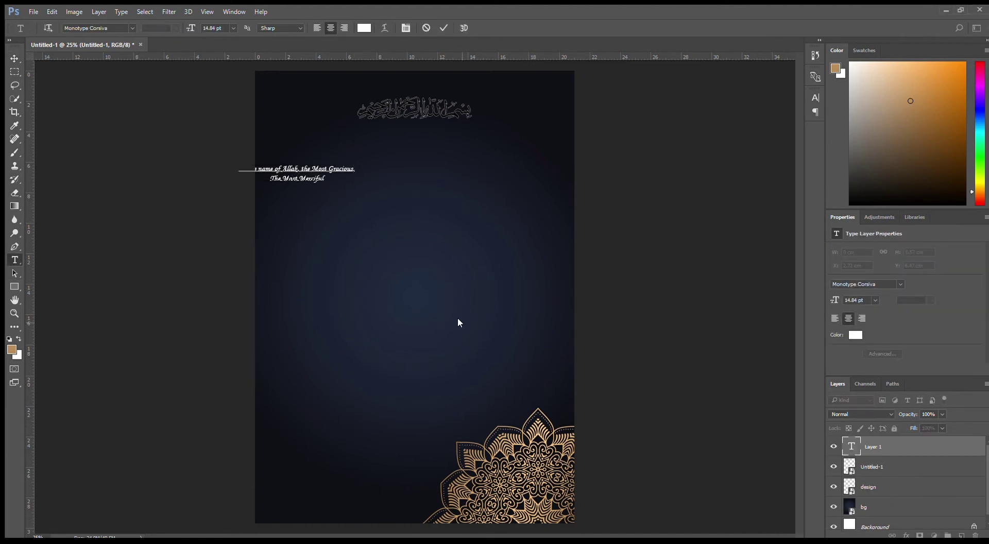
pyautogui.click(15, 59)
pyautogui.moveTo(313, 169); pyautogui.dragTo(428, 151)
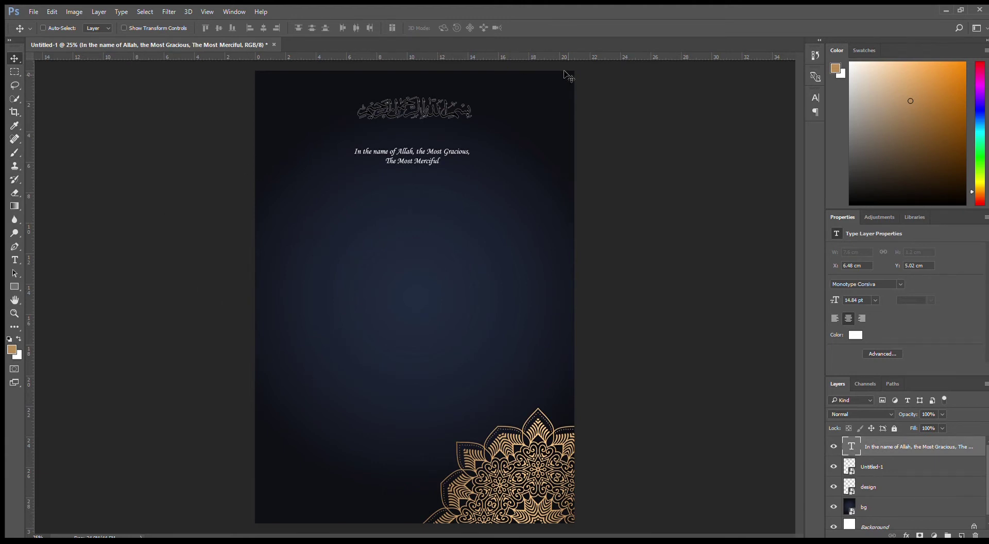
pyautogui.hotkey('ctrl', 'r')
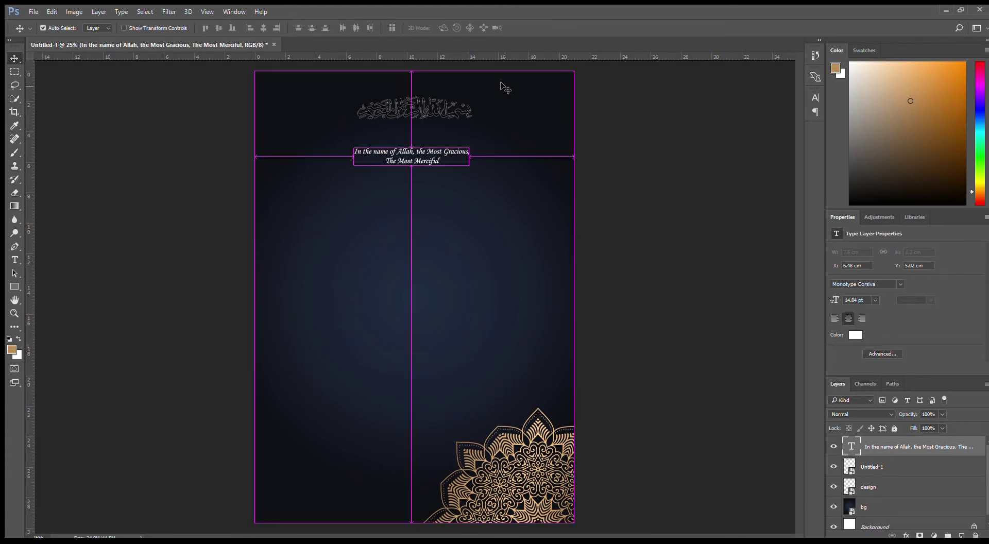
pyautogui.hotkey('ctrl', 'r')
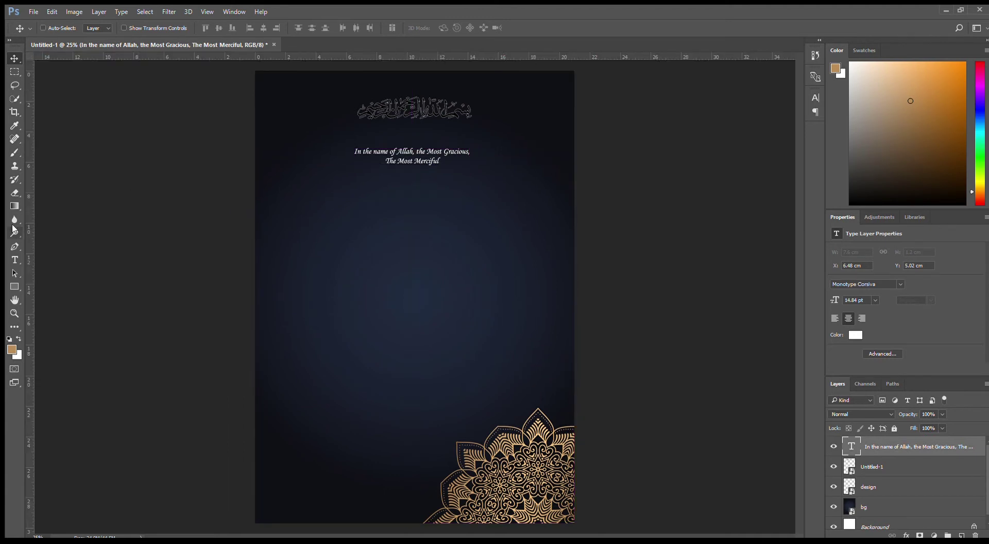
pyautogui.moveTo(26, 233); pyautogui.dragTo(5, 319)
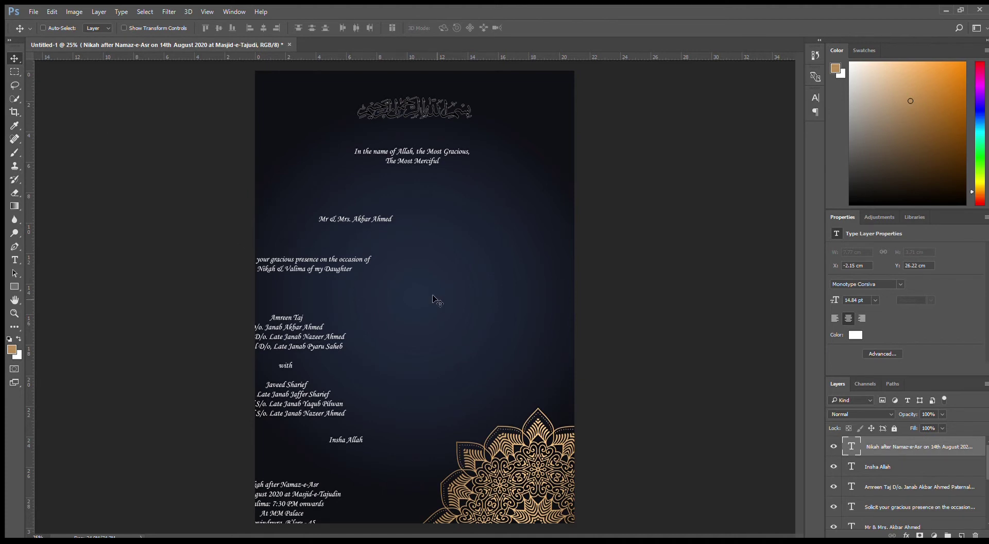
# - Stack the hosts' name line, the "Solicit your gracious presence" text and the bride and groom details under the heading near the page's centre
pyautogui.scroll(-2, 888, 505)
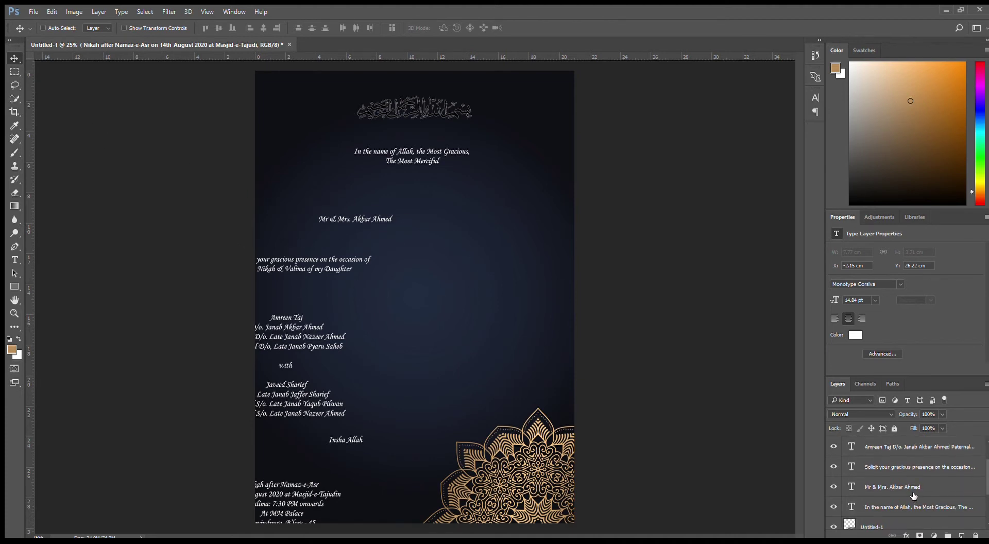
pyautogui.scroll(2, 885, 486)
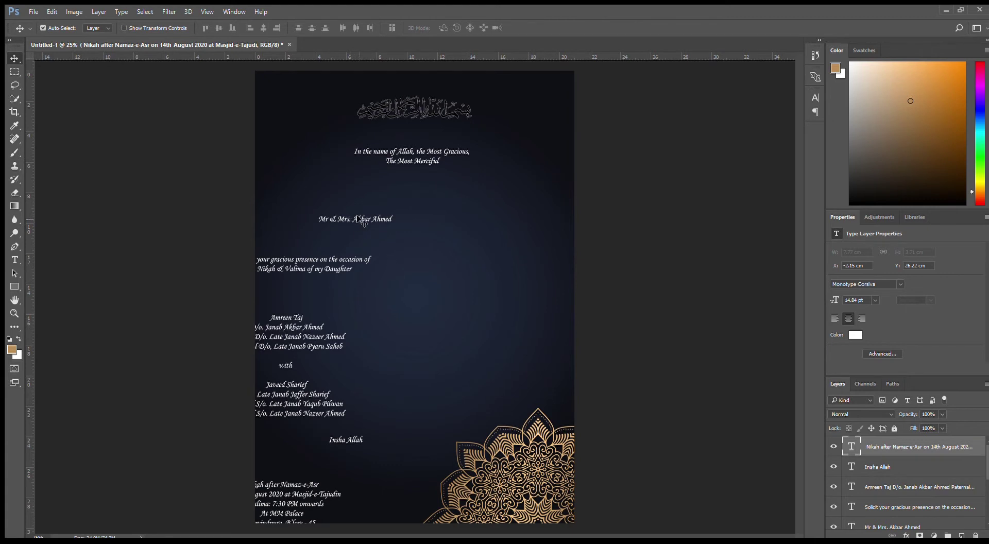
pyautogui.keyDown('ctrl'); pyautogui.click(380, 223); pyautogui.keyUp('ctrl')
pyautogui.moveTo(380, 224); pyautogui.dragTo(422, 191)
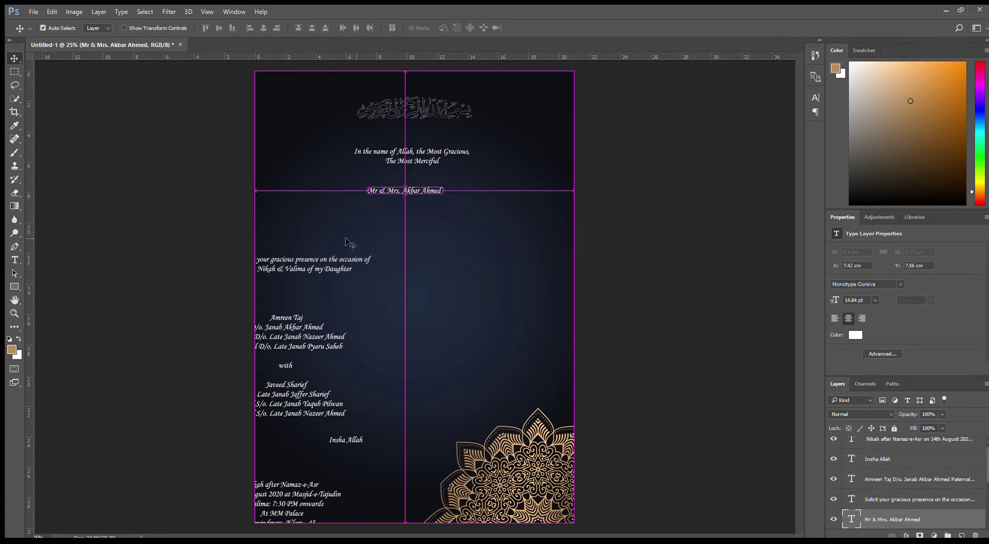
pyautogui.keyDown('ctrl'); pyautogui.click(302, 264); pyautogui.keyUp('ctrl')
pyautogui.moveTo(300, 264); pyautogui.dragTo(412, 222)
pyautogui.moveTo(292, 334); pyautogui.dragTo(431, 279)
# - Move the Nikah and Valima venue details fully onto the page's lower left and set "Insha Allah" above them, at about X 3.53 cm
pyautogui.moveTo(349, 441); pyautogui.dragTo(309, 423)
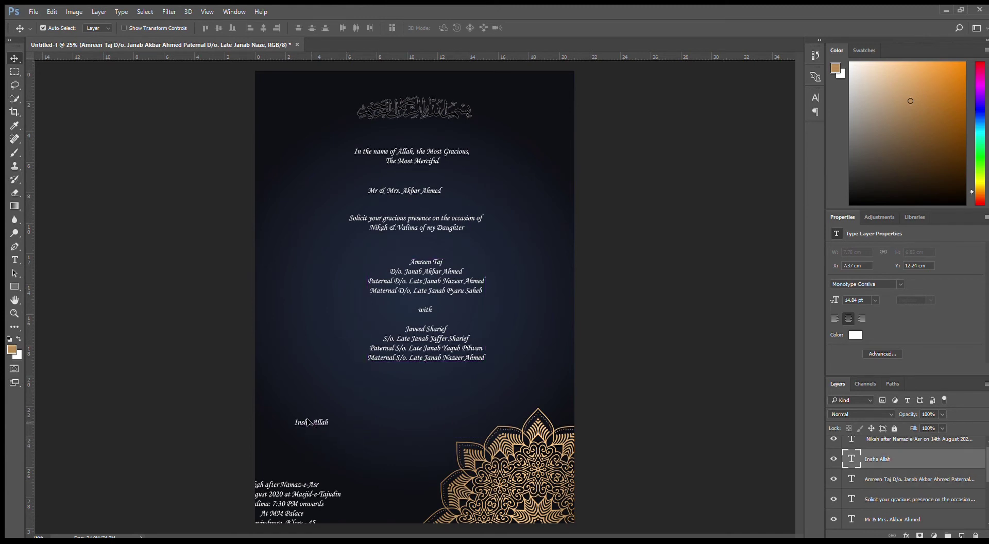
pyautogui.moveTo(294, 500); pyautogui.dragTo(366, 480)
pyautogui.moveTo(303, 421); pyautogui.dragTo(324, 427)
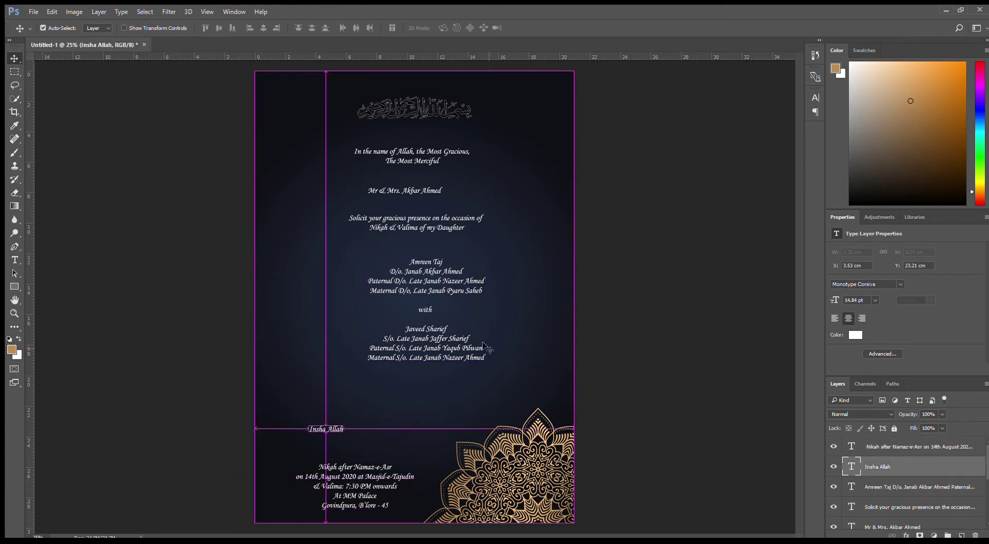
pyautogui.moveTo(452, 343); pyautogui.dragTo(439, 341)
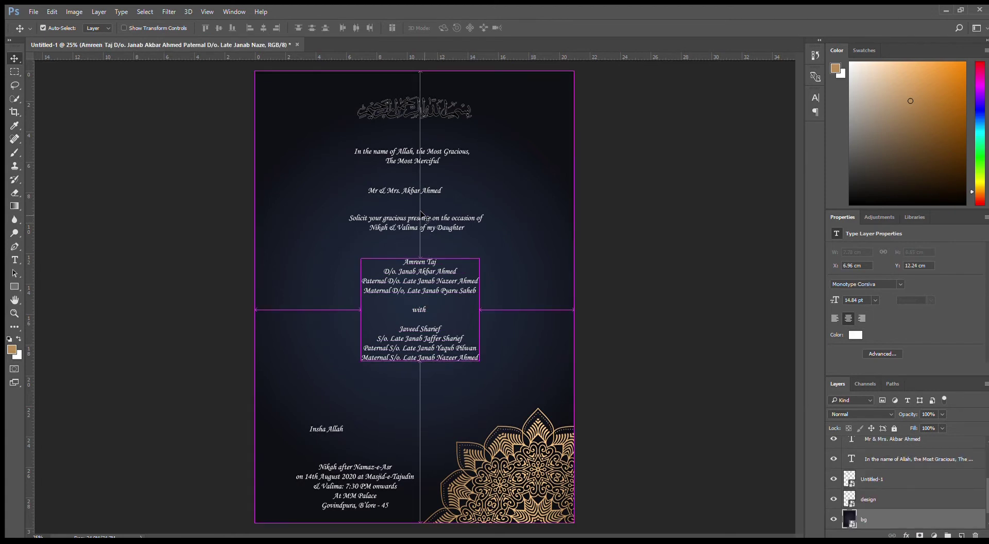
pyautogui.click(503, 261)
pyautogui.hotkey('ctrl', 'z')
pyautogui.hotkey('ctrl', 'z')
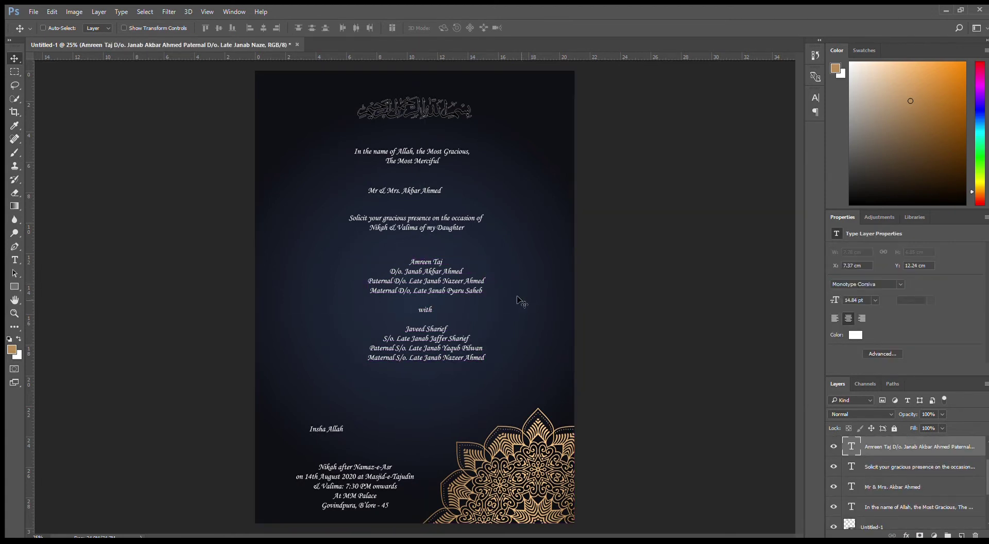
# - Lock the bg layer and shift the bride and groom details and the hosts' name line into line with the heading
pyautogui.click(532, 374)
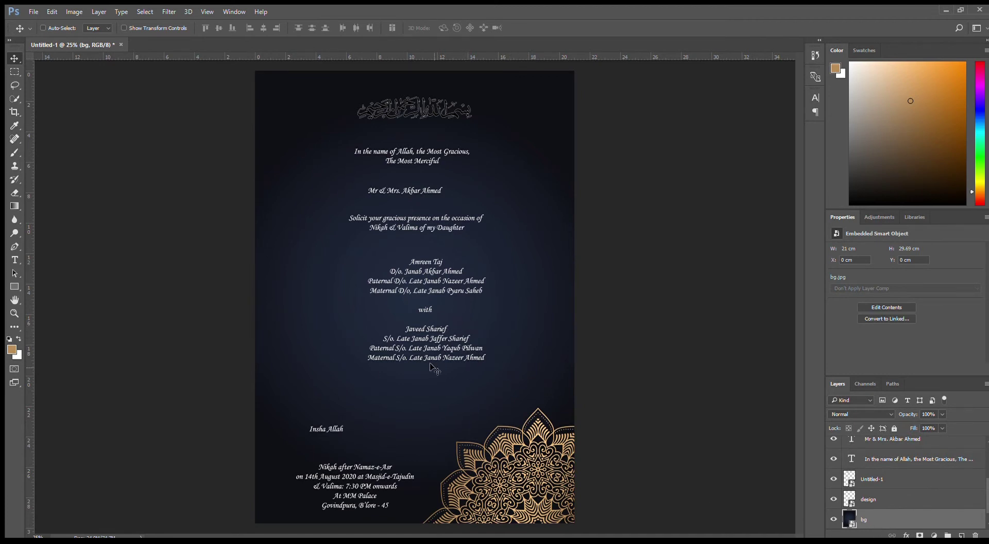
pyautogui.click(894, 428)
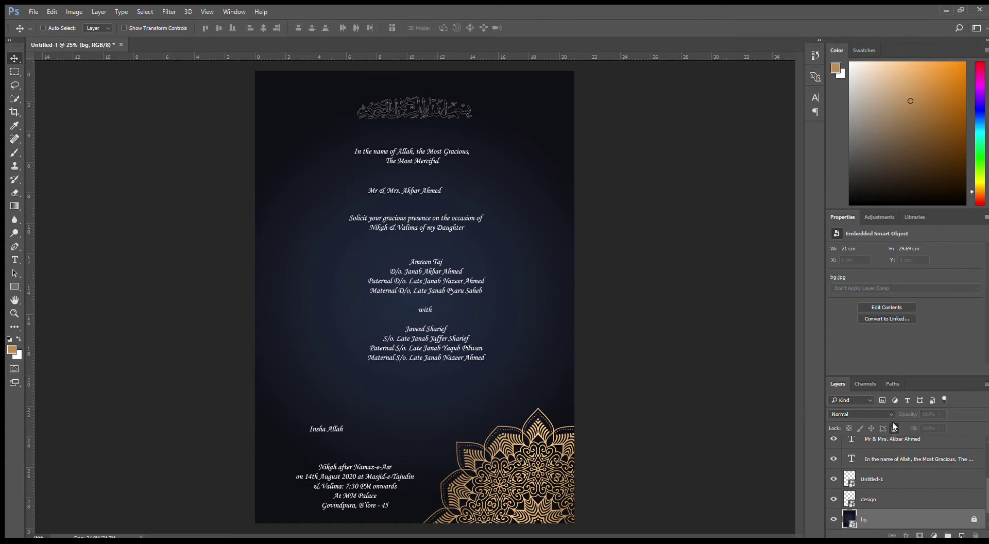
pyautogui.moveTo(444, 349); pyautogui.dragTo(428, 353)
pyautogui.click(412, 229)
pyautogui.moveTo(407, 191); pyautogui.dragTo(414, 193)
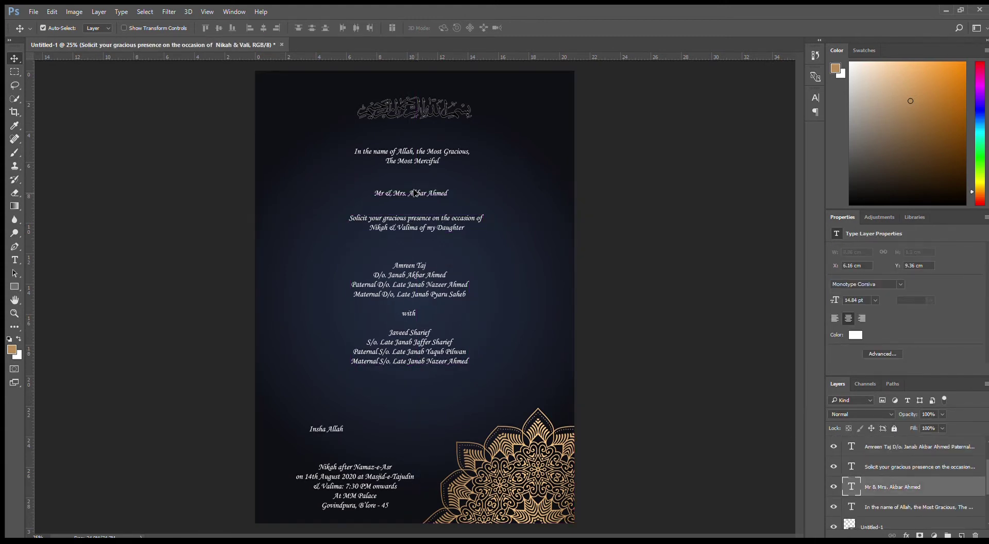
# - Place a vertical guide through the bg layer's centre, unlocking the layer for a free transform and locking it again
pyautogui.click(407, 151)
pyautogui.scroll(-3, 922, 502)
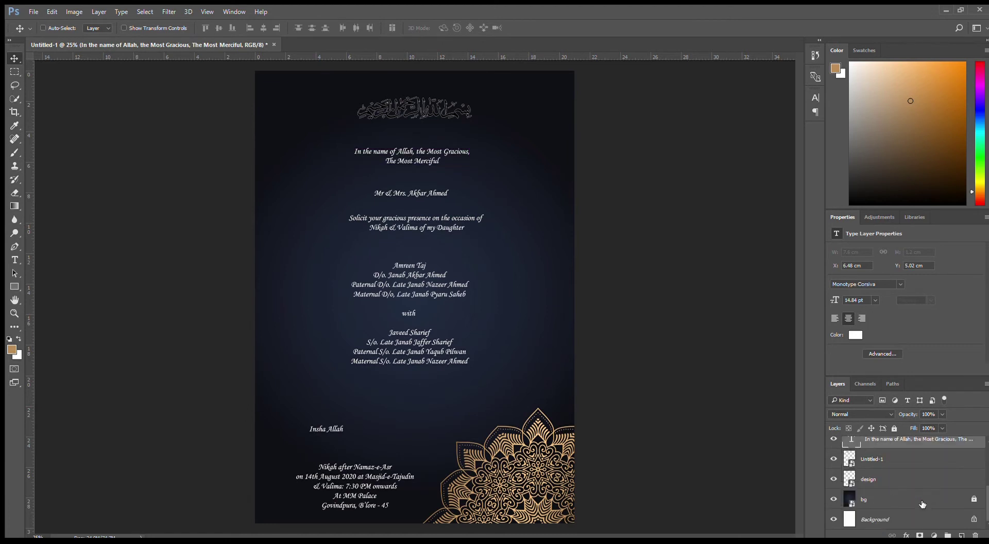
pyautogui.click(963, 502)
pyautogui.click(974, 498)
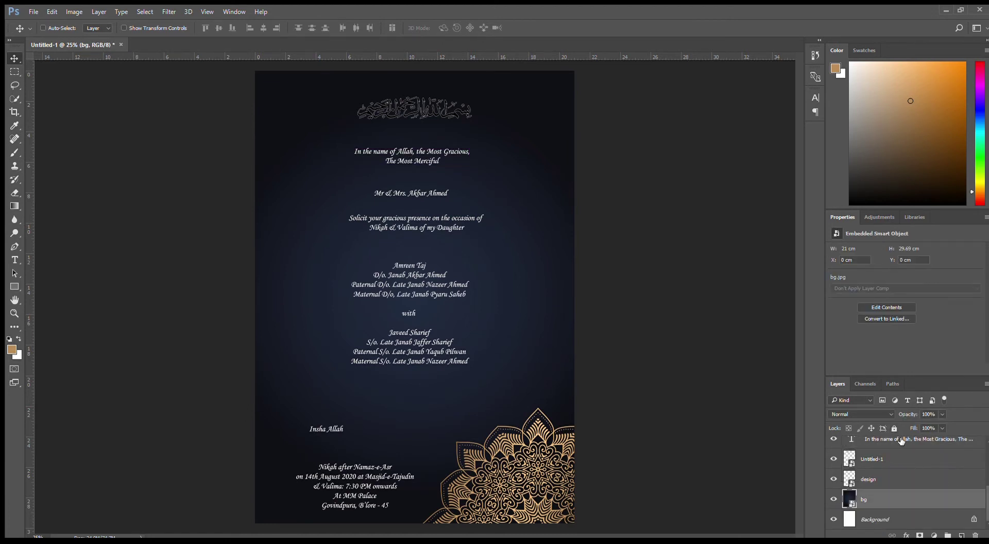
pyautogui.hotkey('ctrl', 't')
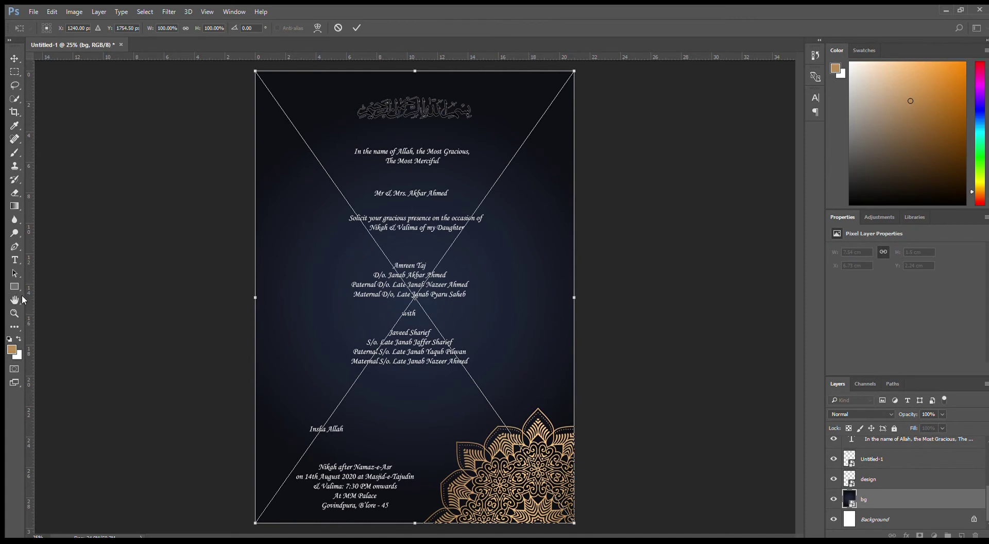
pyautogui.moveTo(29, 304); pyautogui.dragTo(418, 378)
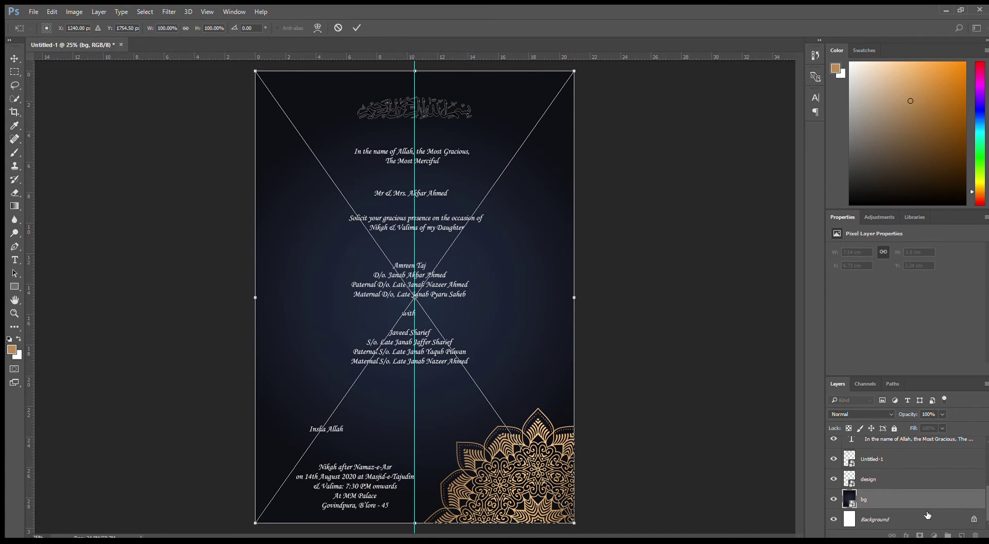
pyautogui.press('Return')
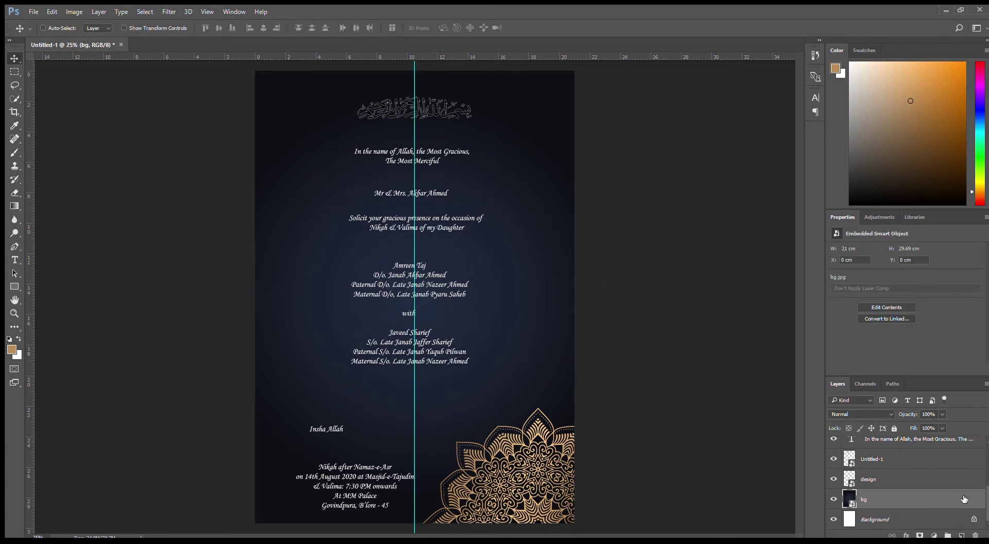
pyautogui.click(894, 428)
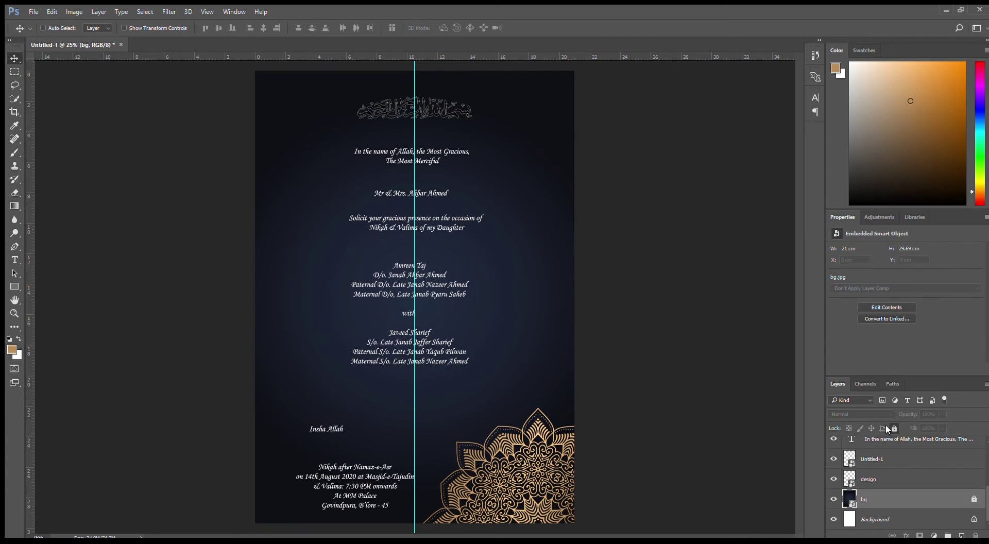
pyautogui.keyDown('ctrl'); pyautogui.click(443, 107); pyautogui.keyUp('ctrl')
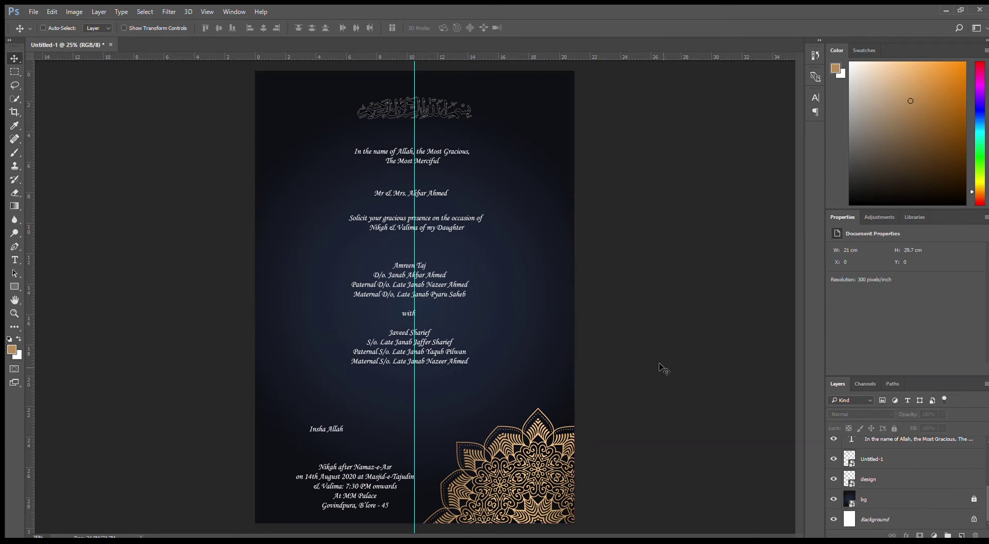
# - Shift the venue details and "Insha Allah" toward the page's left edge, placing "Insha Allah" at about X 1.8 cm, Y 23.6 cm
pyautogui.keyDown('ctrl'); pyautogui.click(337, 430); pyautogui.keyUp('ctrl')
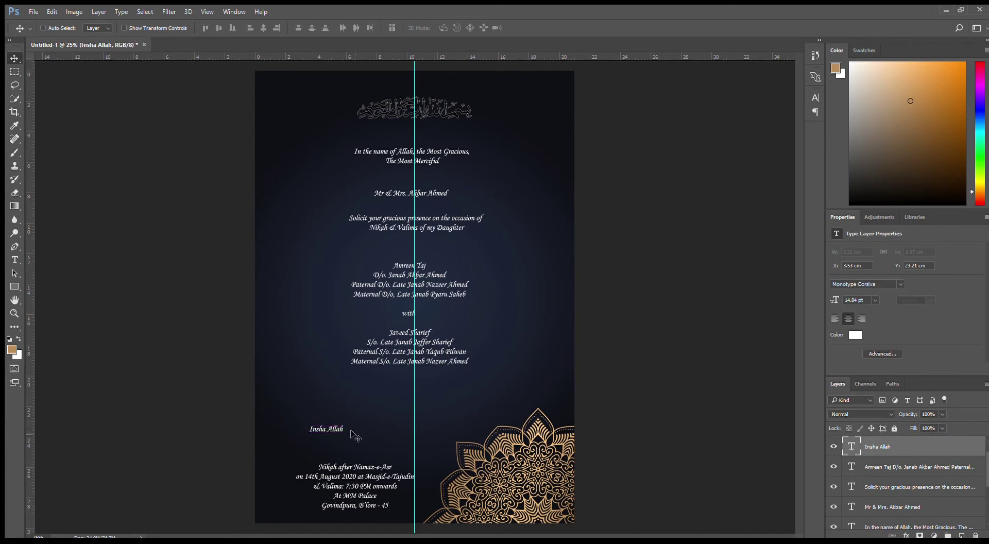
pyautogui.moveTo(335, 437); pyautogui.dragTo(303, 436)
pyautogui.click(360, 484)
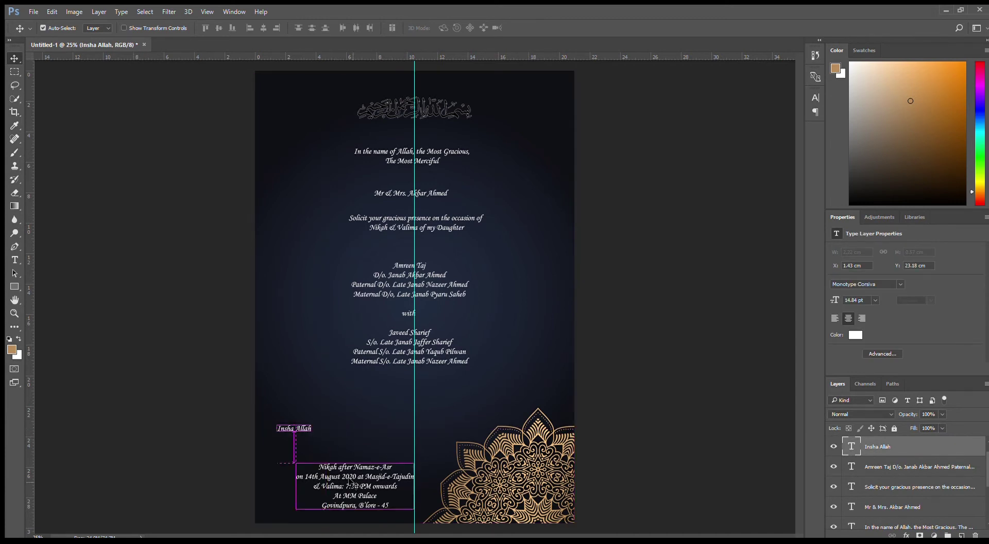
pyautogui.moveTo(361, 484); pyautogui.dragTo(307, 436)
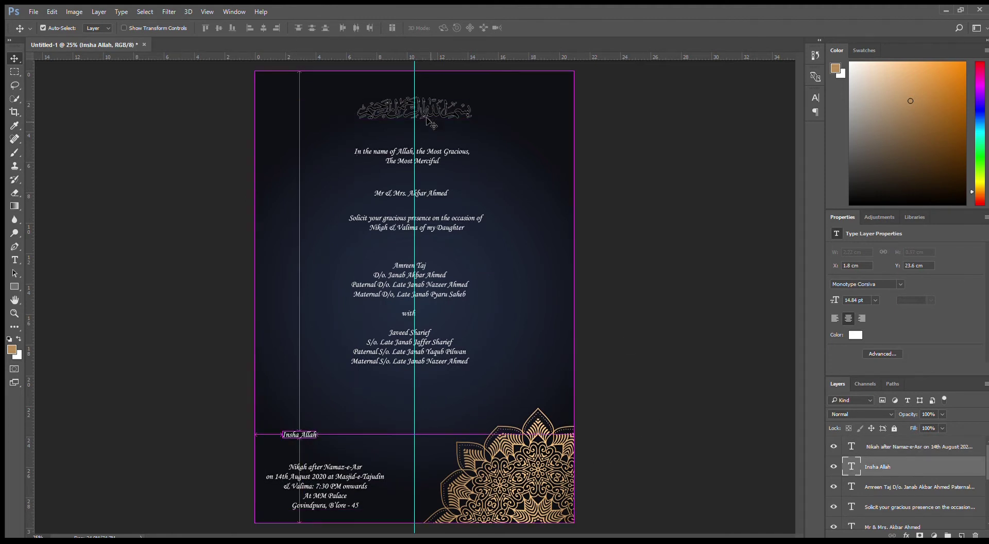
pyautogui.keyDown('ctrl'); pyautogui.click(435, 164); pyautogui.keyUp('ctrl')
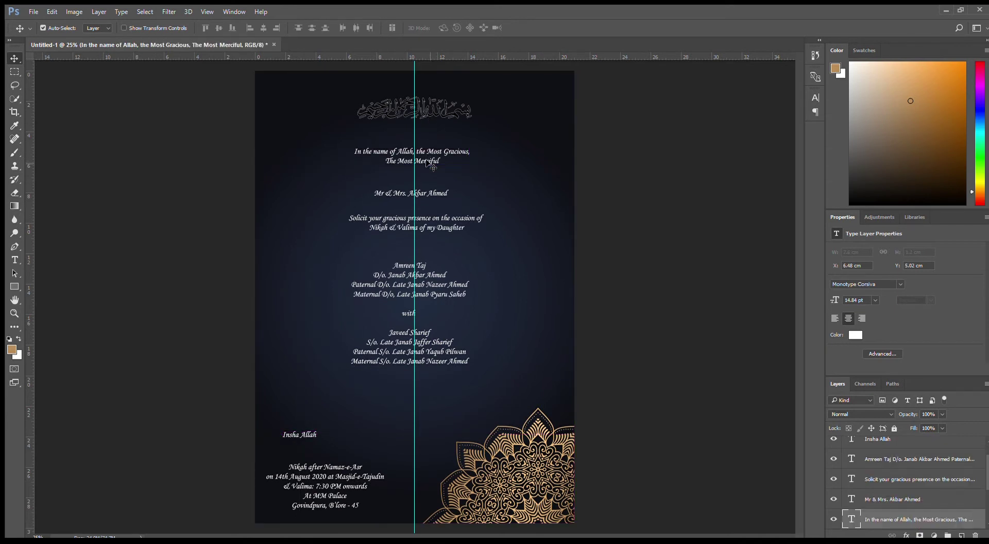
pyautogui.doubleClick(853, 521)
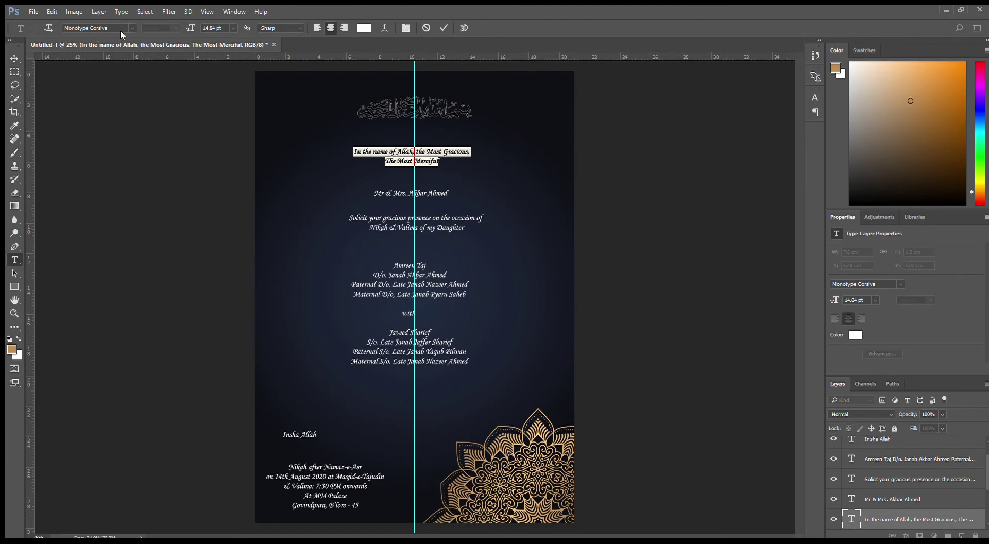
pyautogui.click(14, 58)
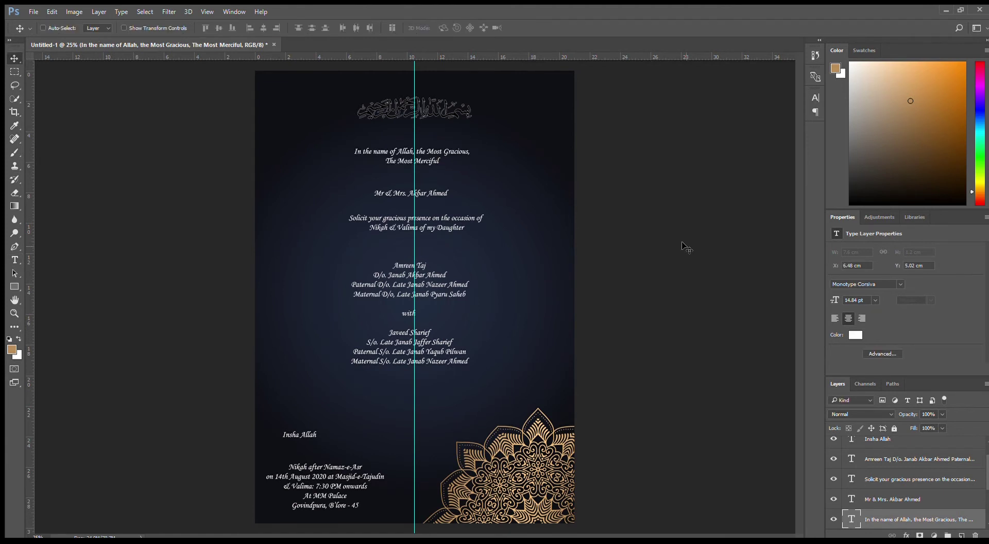
# - Apply a light gold Color Overlay in Normal mode at 100% opacity to the calligraphy layer
pyautogui.click(469, 119)
pyautogui.scroll(2, 911, 459)
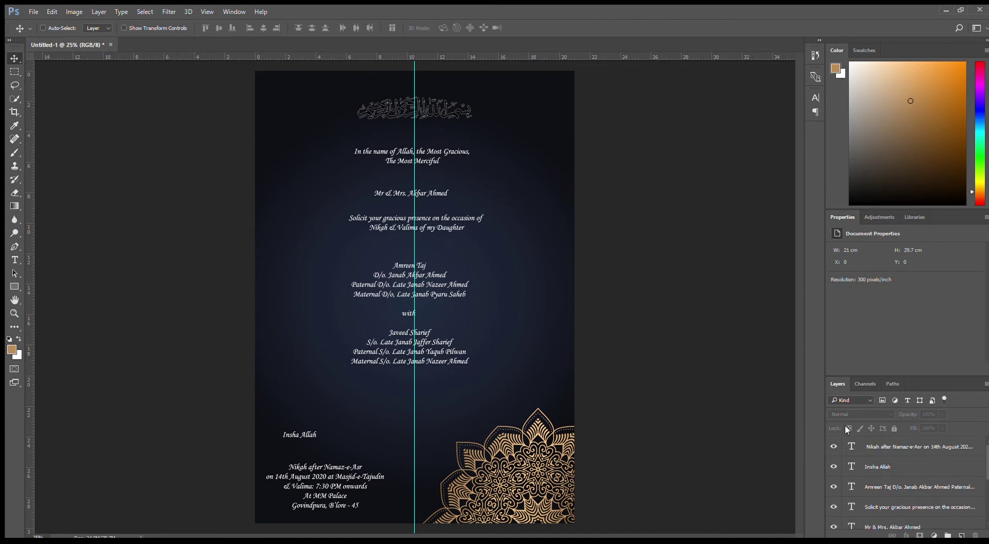
pyautogui.press('ctrl')
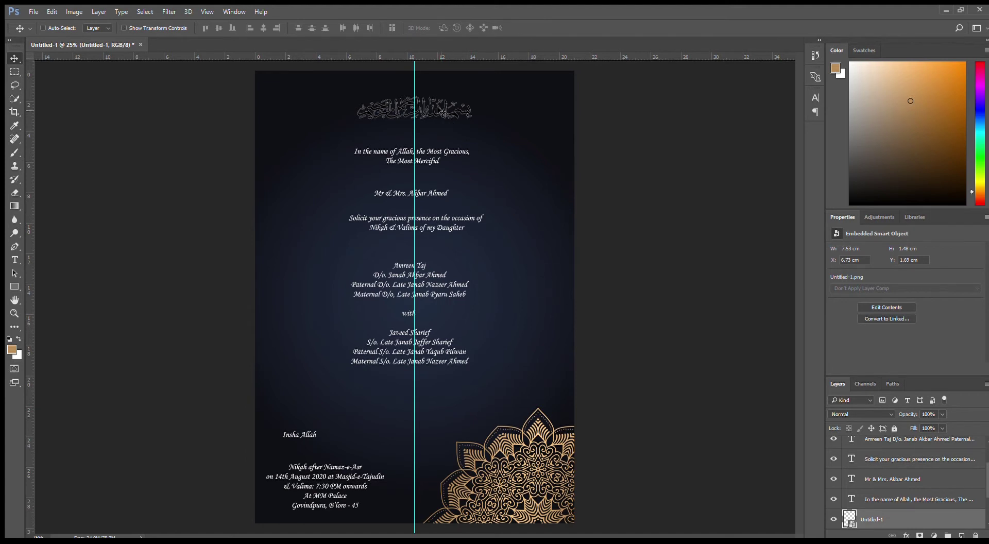
pyautogui.press('h')
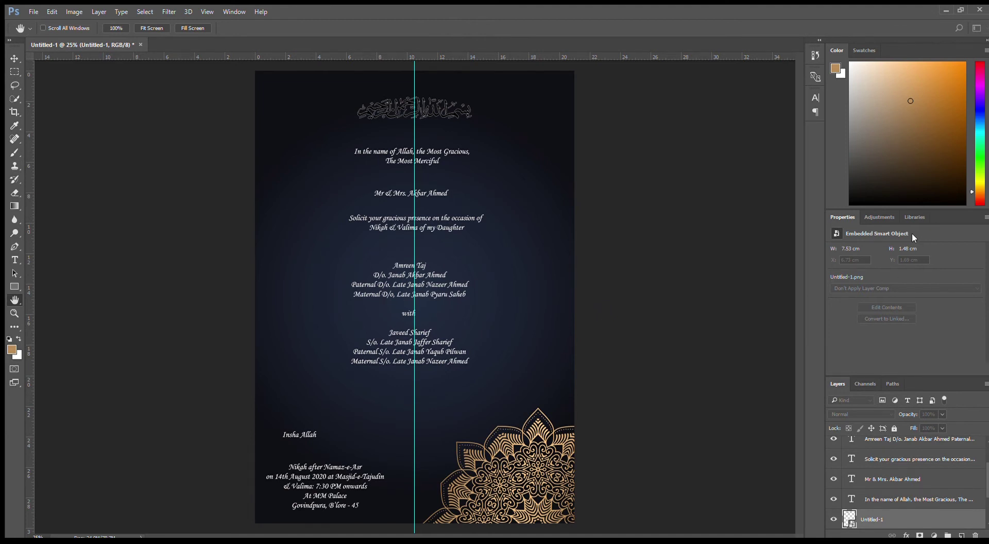
pyautogui.press('v')
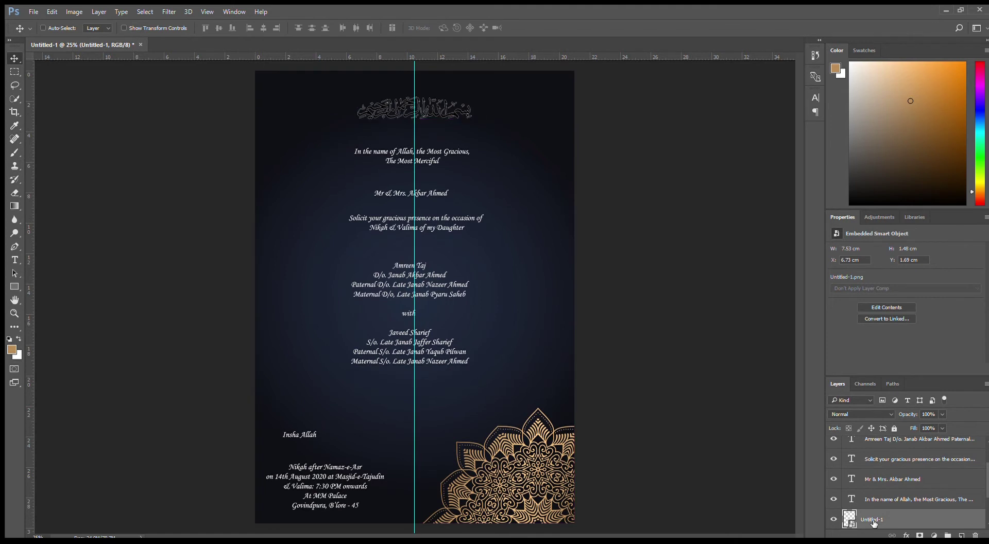
pyautogui.doubleClick(927, 520)
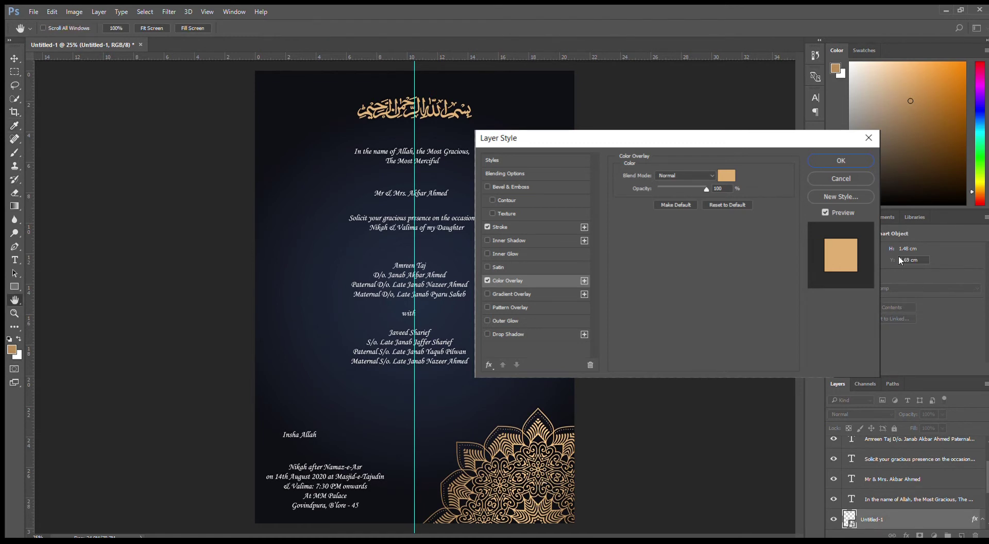
pyautogui.click(840, 161)
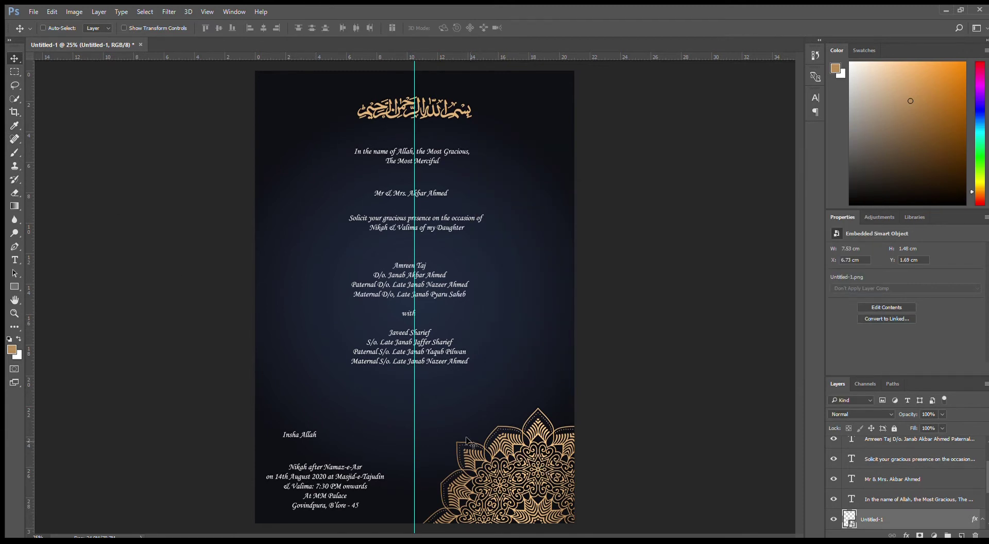
# - Move the "In the name of Allah" heading up closer to the calligraphy, to about X 6.48 cm, Y 4.27 cm
pyautogui.keyDown('ctrl'); pyautogui.click(437, 157); pyautogui.keyUp('ctrl')
pyautogui.moveTo(437, 157); pyautogui.dragTo(432, 139)
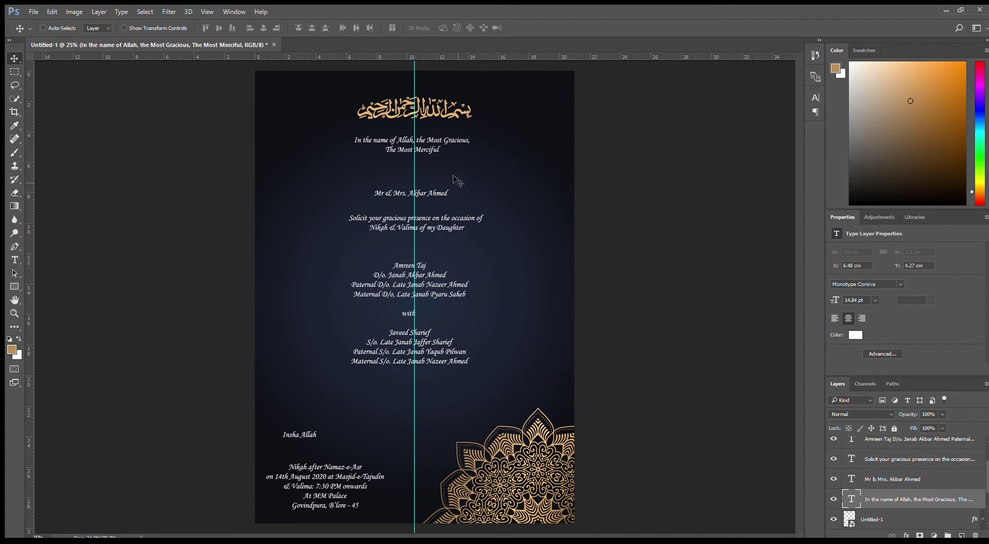
pyautogui.keyDown('ctrl'); pyautogui.click(433, 106); pyautogui.keyUp('ctrl')
pyautogui.hotkey('ctrl', 't')
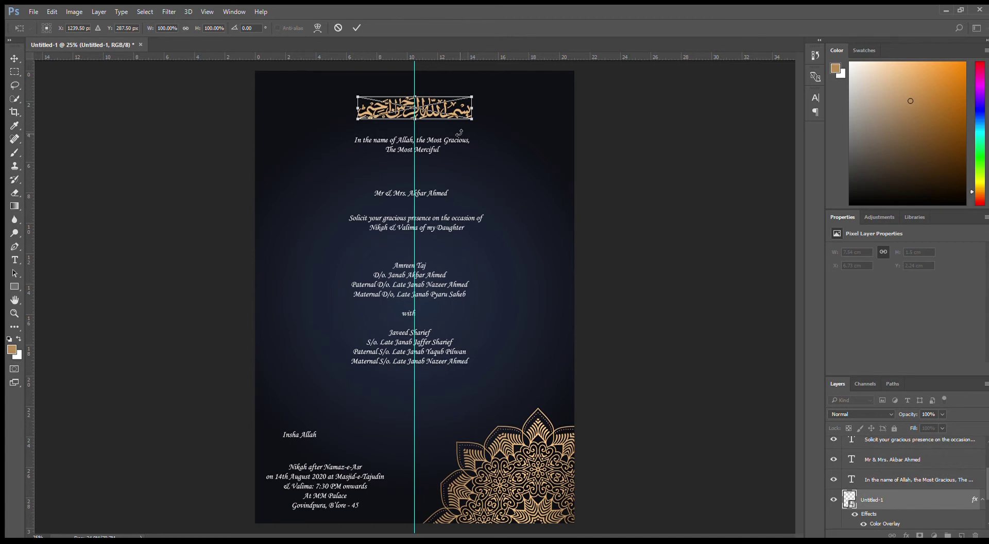
pyautogui.press('Return')
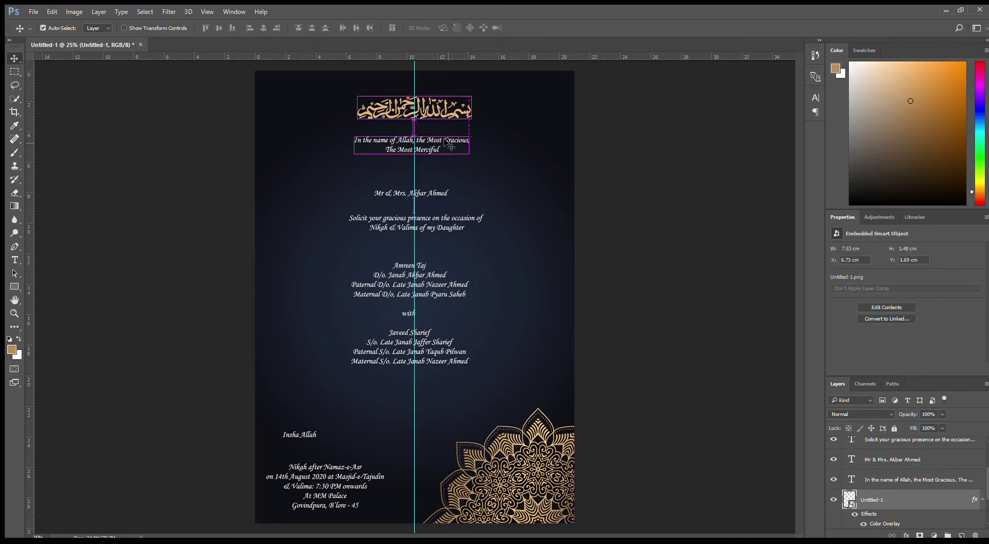
# - Set the font size of the "In the name of Allah" heading to 22 pt
pyautogui.keyDown('ctrl'); pyautogui.click(447, 145); pyautogui.keyUp('ctrl')
pyautogui.keyDown('ctrl'); pyautogui.click(436, 195); pyautogui.keyUp('ctrl')
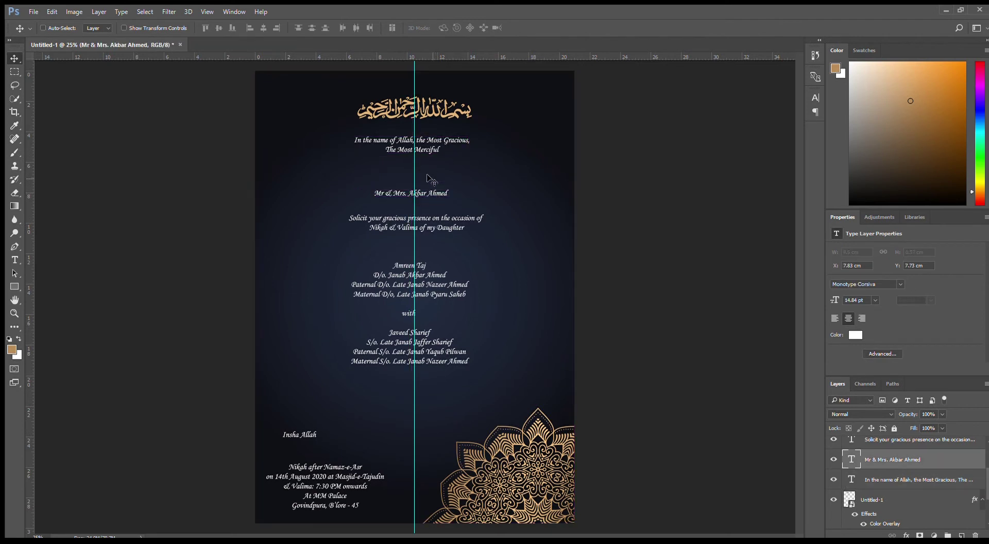
pyautogui.keyDown('ctrl'); pyautogui.click(437, 147); pyautogui.keyUp('ctrl')
pyautogui.doubleClick(853, 476)
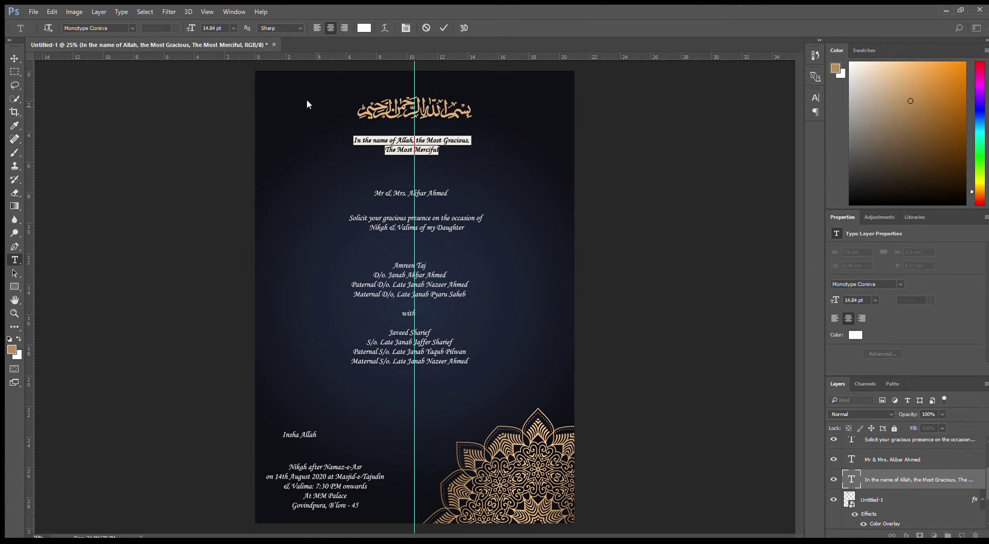
pyautogui.click(222, 28)
pyautogui.write('20')
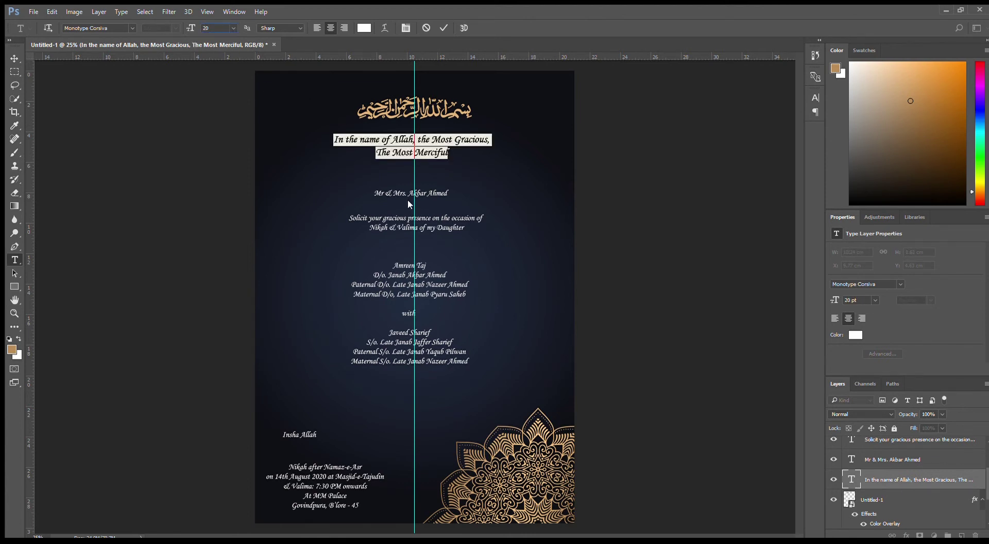
pyautogui.press('Up')
pyautogui.press('Up')
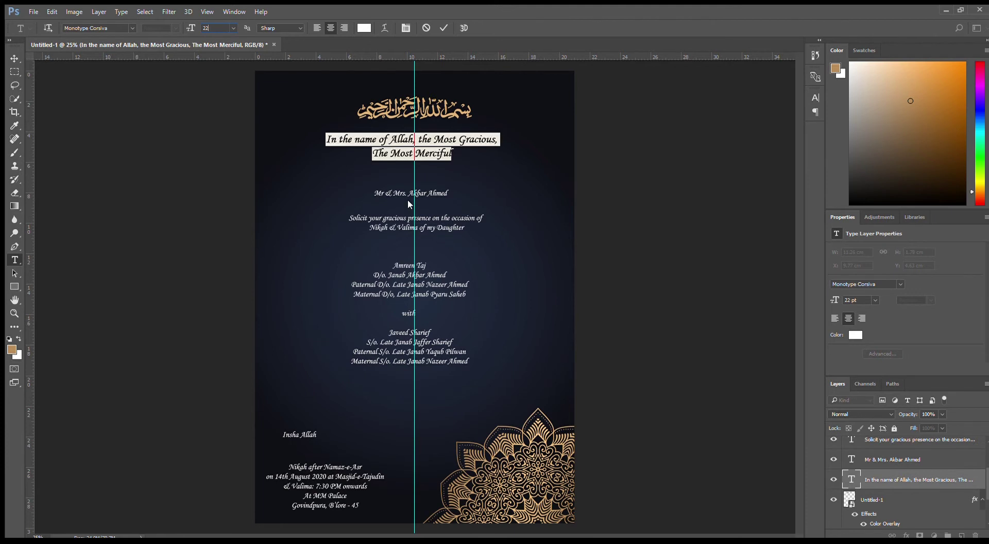
pyautogui.click(14, 58)
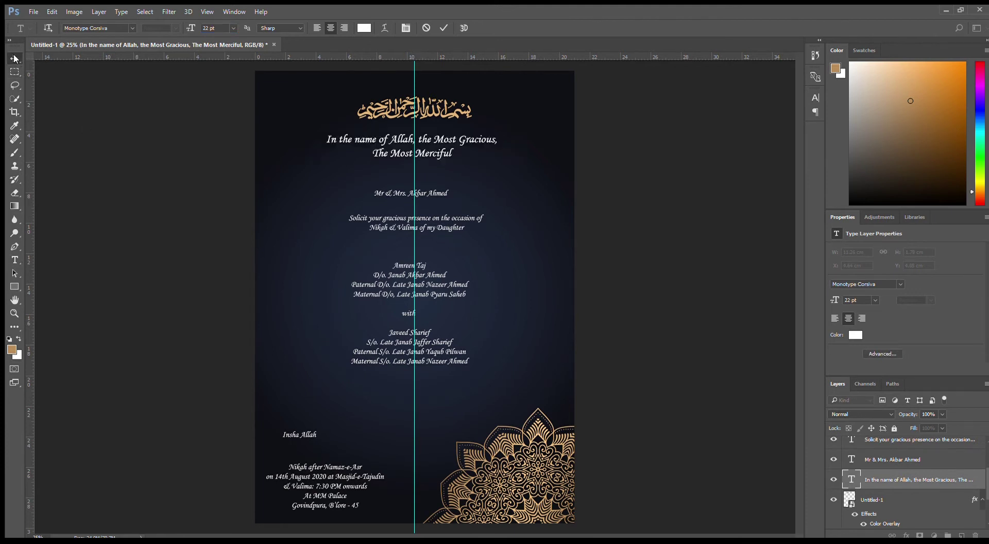
# - Set the font size of the hosts' name line to 26 pt
pyautogui.keyDown('ctrl'); pyautogui.click(433, 194); pyautogui.keyUp('ctrl')
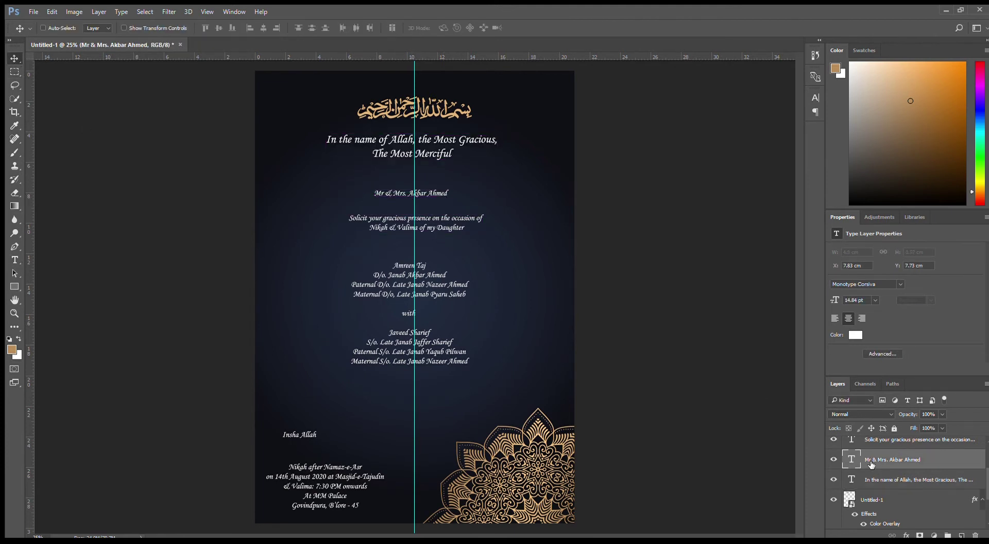
pyautogui.doubleClick(851, 460)
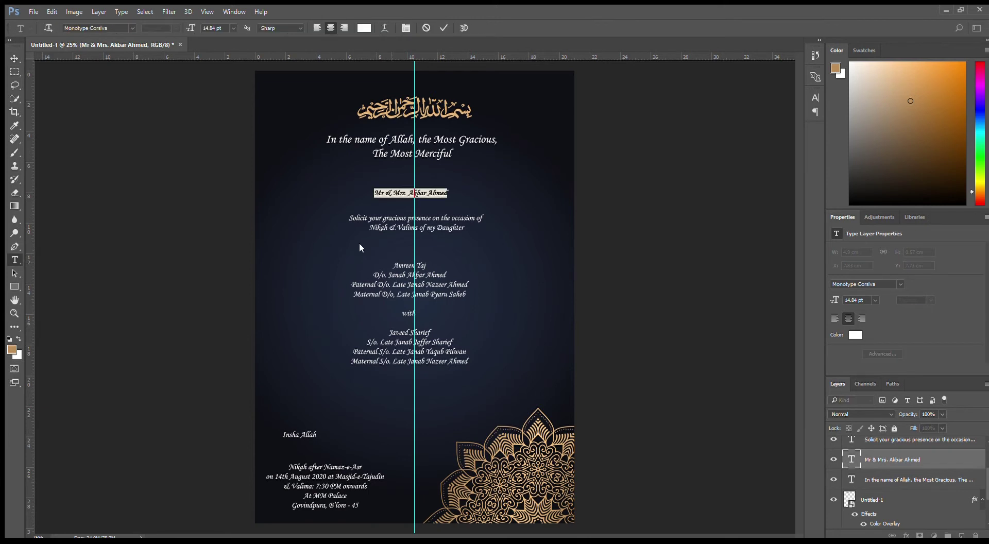
pyautogui.click(221, 29)
pyautogui.write('26')
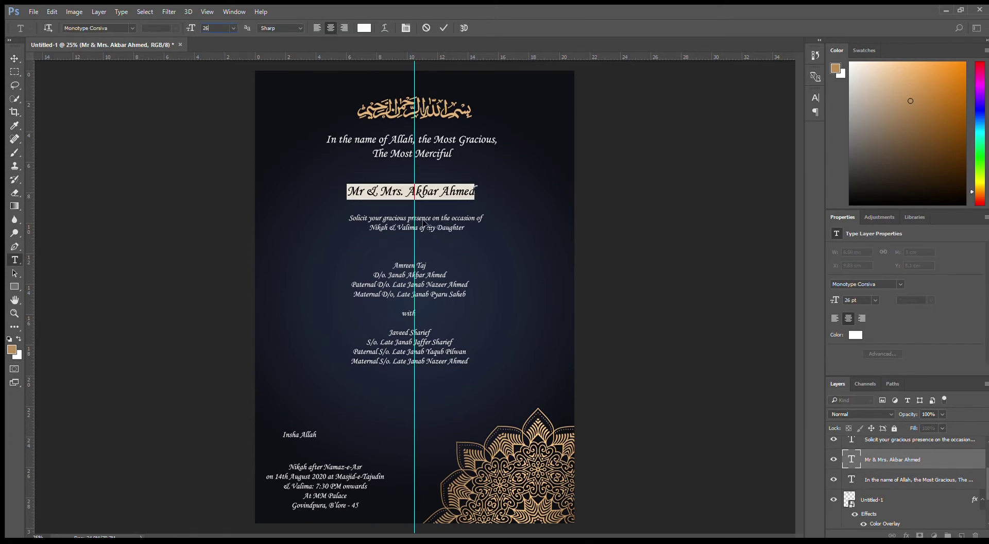
pyautogui.click(14, 58)
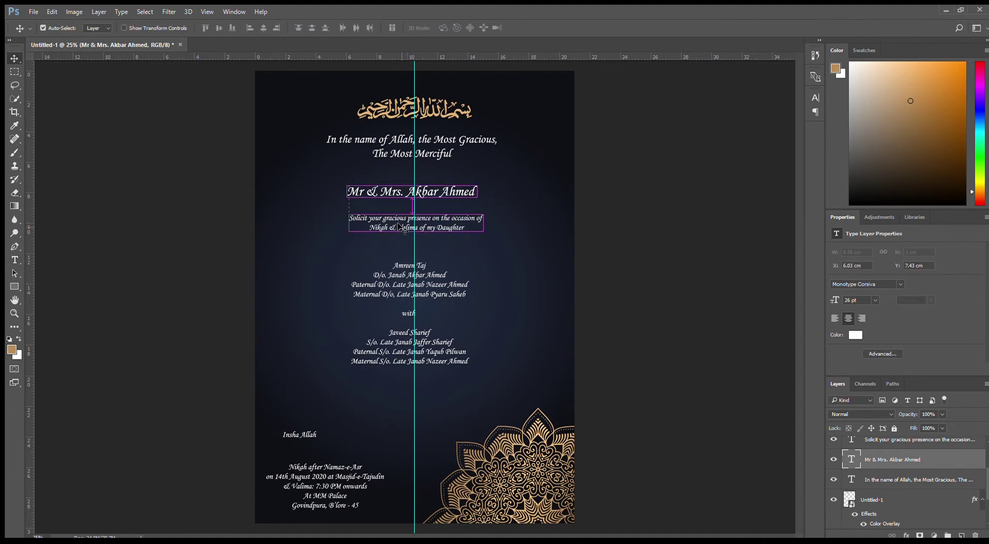
# - Centre the hosts' name line on the vertical guide and nudge it up to about X 6.2 cm, Y 6.85 cm
pyautogui.hotkey('ctrl', 't')
pyautogui.hotkey('shift', 'Right')
pyautogui.hotkey('shift', 'Right')
pyautogui.press('Up')
pyautogui.press('Up')
pyautogui.press('Up')
pyautogui.press('Up')
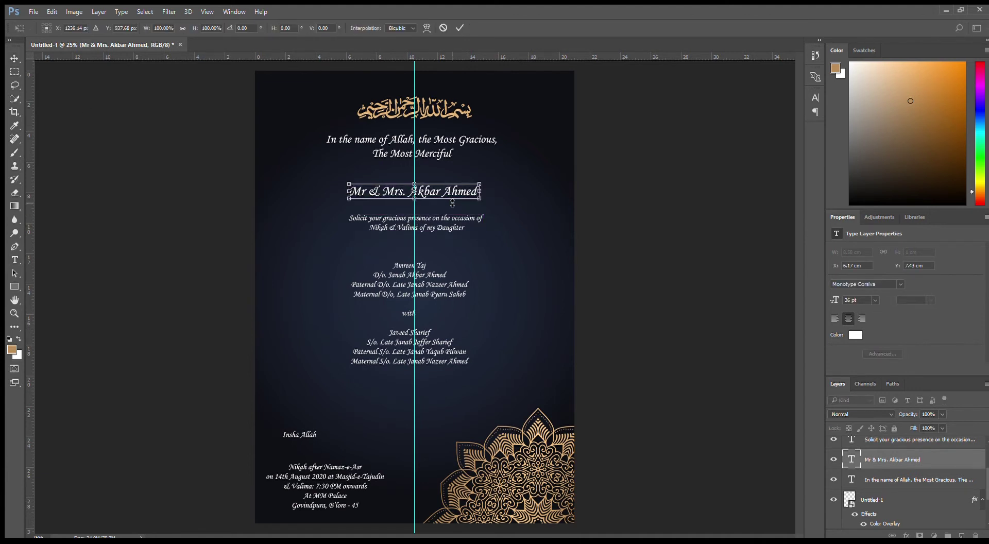
pyautogui.hotkey('shift', 'Up')
pyautogui.hotkey('shift', 'Up')
pyautogui.hotkey('shift', 'Up')
pyautogui.hotkey('shift', 'Up')
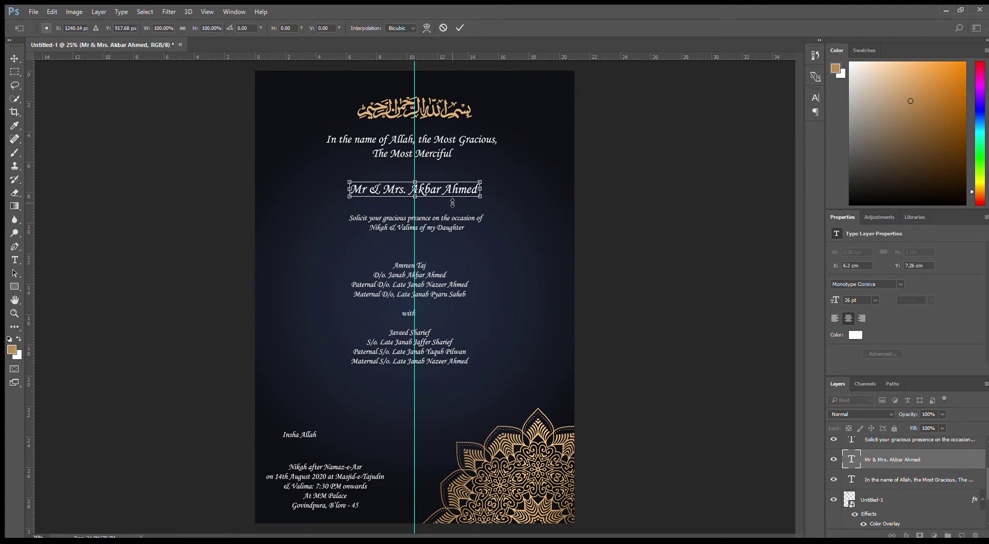
pyautogui.press('Up')
pyautogui.press('Up')
pyautogui.press('Up')
pyautogui.press('Up')
pyautogui.press('Up')
pyautogui.press('Up')
pyautogui.press('Up')
pyautogui.press('Up')
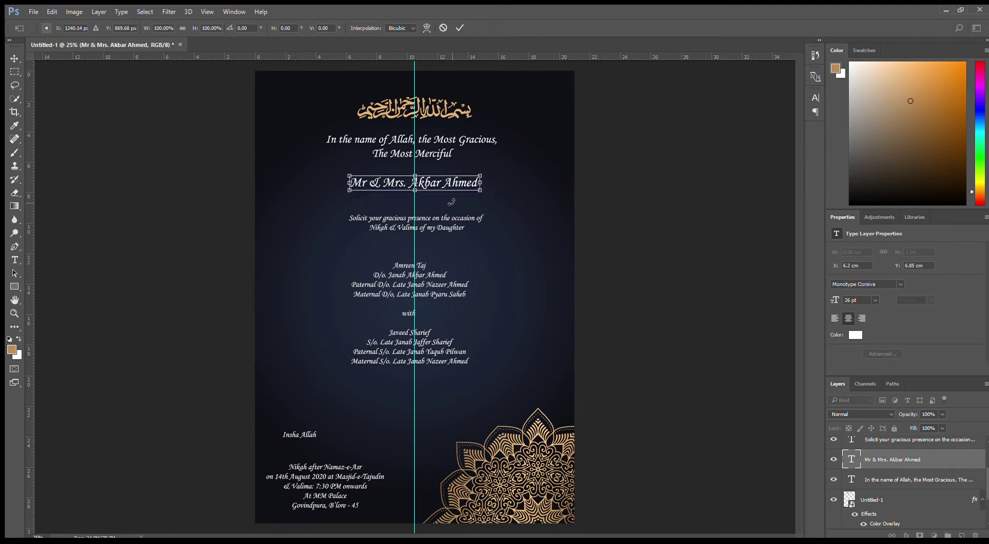
pyautogui.press('Return')
pyautogui.press('Up')
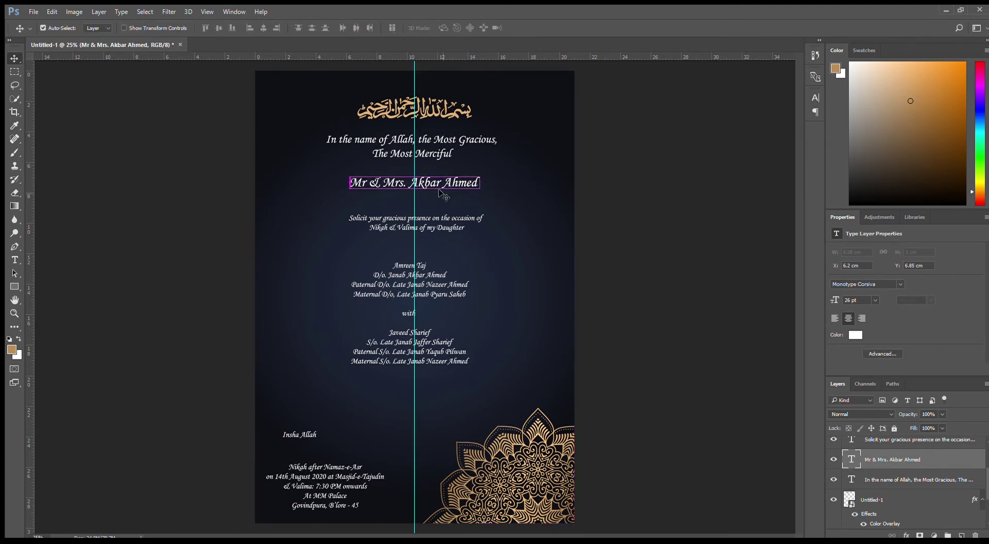
# - Move the hosts' name line and the "Solicit your gracious presence" text down, placing the latter at about X 6.16 cm, Y 9.36 cm
pyautogui.click(437, 206)
pyautogui.moveTo(438, 188); pyautogui.dragTo(437, 239)
pyautogui.click(436, 222)
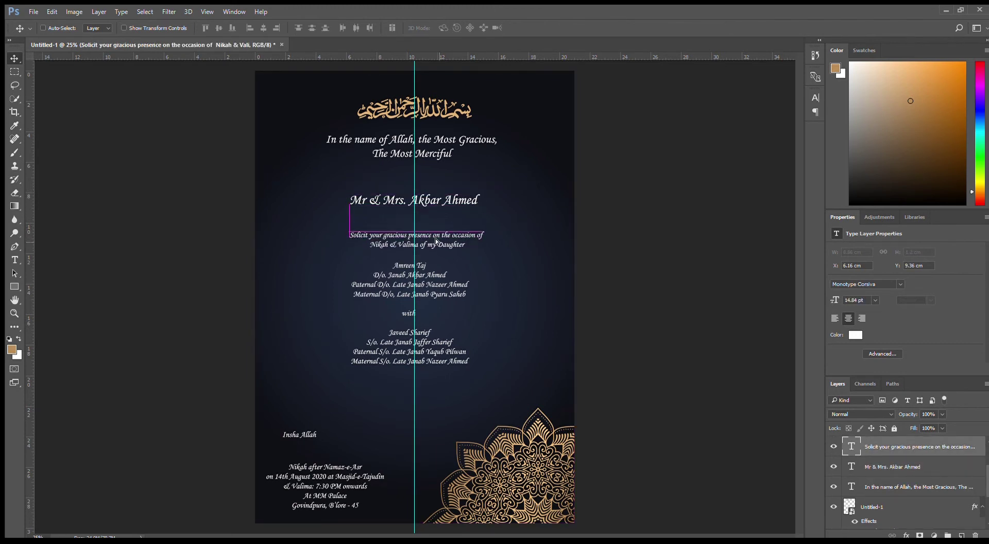
pyautogui.click(442, 204)
pyautogui.moveTo(441, 203); pyautogui.dragTo(437, 210)
# - Move the heading down to about X 4.67 cm, Y 5.74 cm and the calligraphy above it to about X 6.77 cm, Y 3.17 cm
pyautogui.click(438, 145)
pyautogui.moveTo(439, 145); pyautogui.dragTo(439, 171)
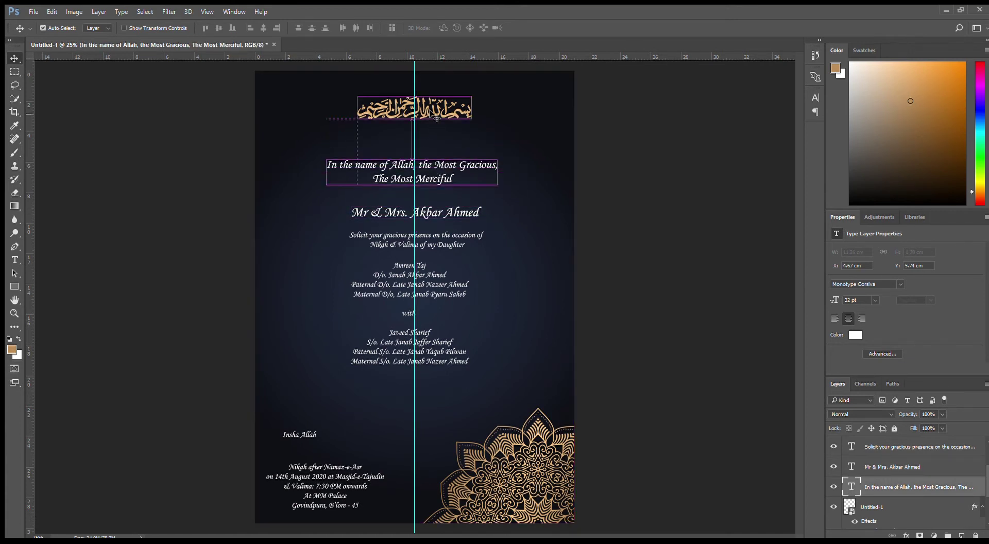
pyautogui.moveTo(436, 118); pyautogui.dragTo(437, 137)
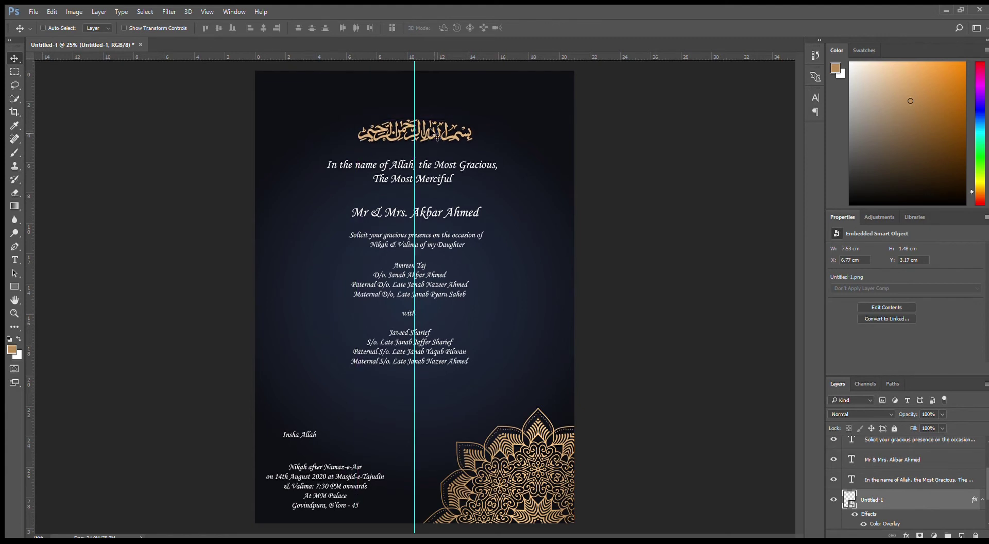
# - Duplicate the gold mandala design and place the copy mid-page at about X 6.9 cm, Y 10.95 cm
pyautogui.keyDown('ctrl'); pyautogui.click(544, 477); pyautogui.keyUp('ctrl')
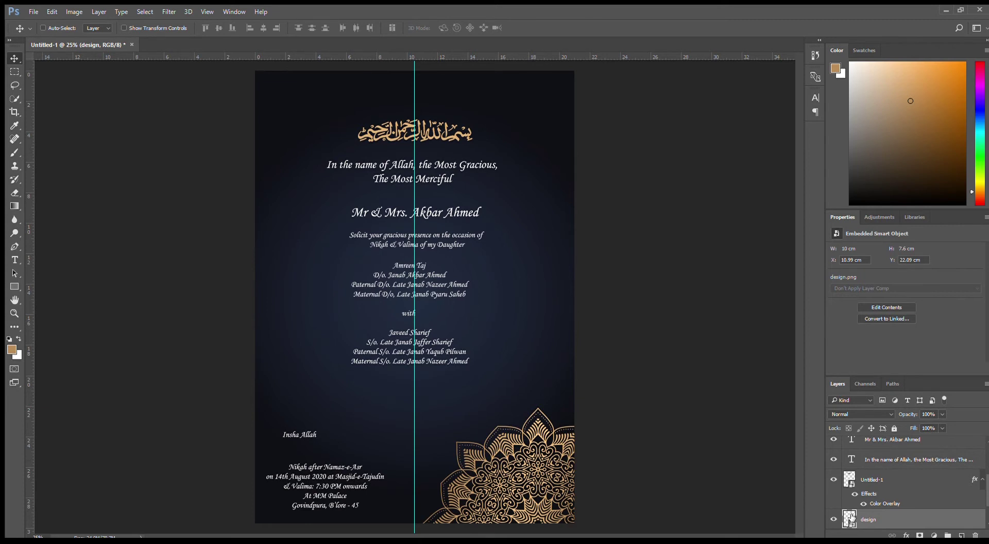
pyautogui.scroll(-1, 877, 514)
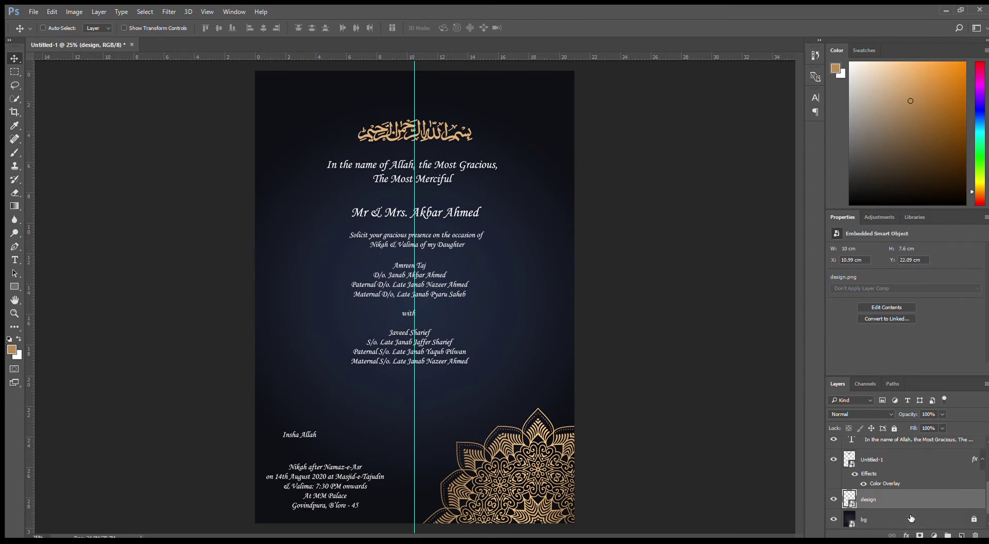
pyautogui.press('ctrl')
pyautogui.press('ctrl')
pyautogui.moveTo(536, 494); pyautogui.dragTo(474, 326)
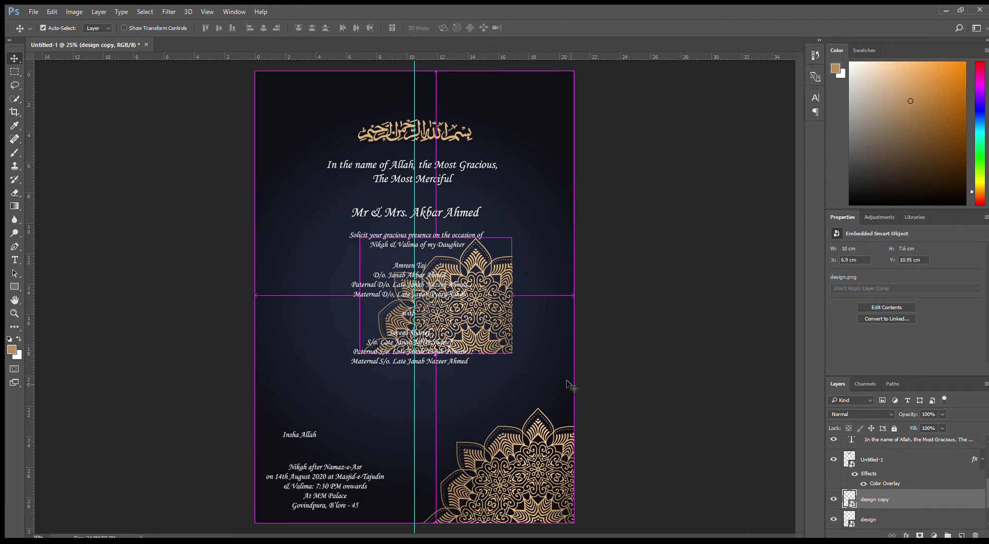
# - Rotate the mandala copy 180°, place it in the page's upper-left corner at X 0, Y 0 and scale it to about 70%
pyautogui.hotkey('ctrl', 't')
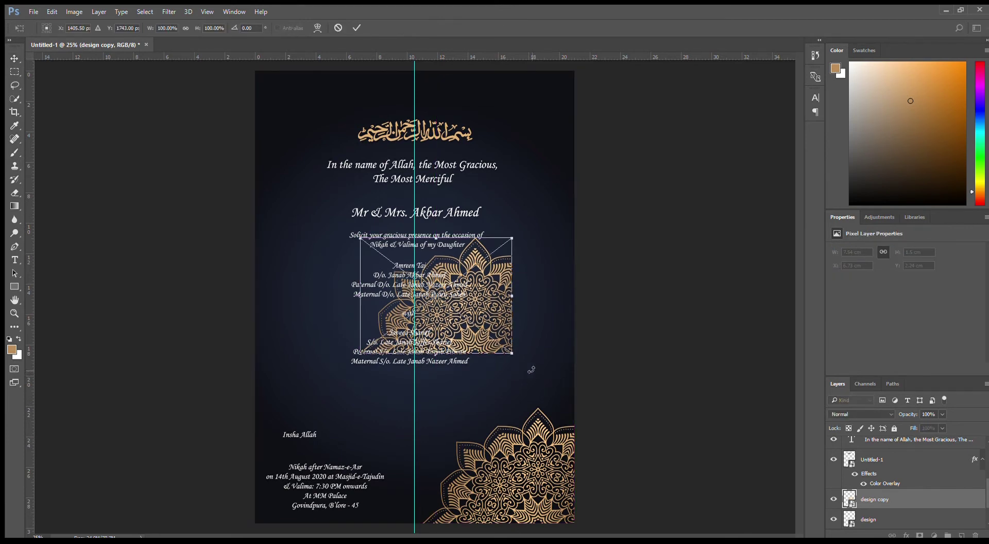
pyautogui.moveTo(531, 369); pyautogui.dragTo(339, 206)
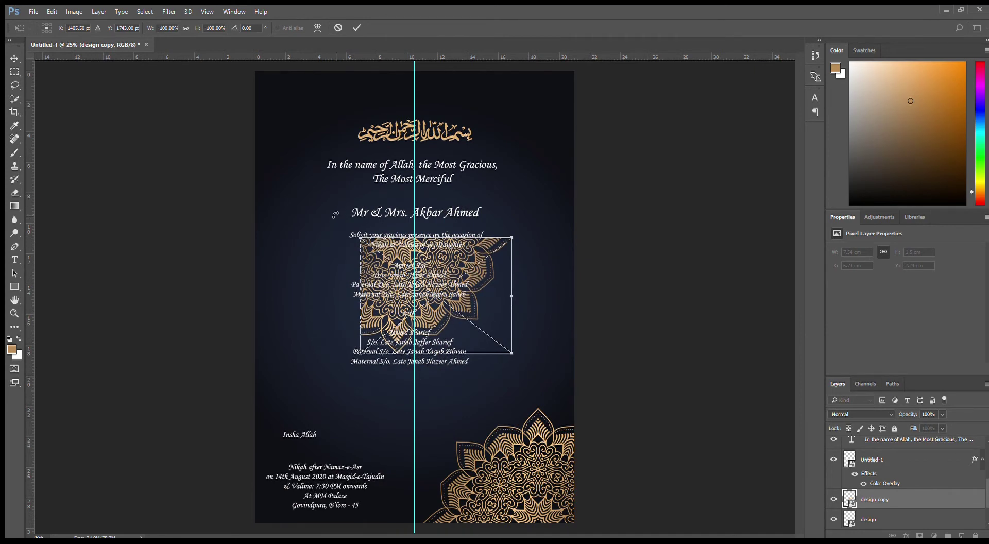
pyautogui.moveTo(464, 293); pyautogui.dragTo(368, 132)
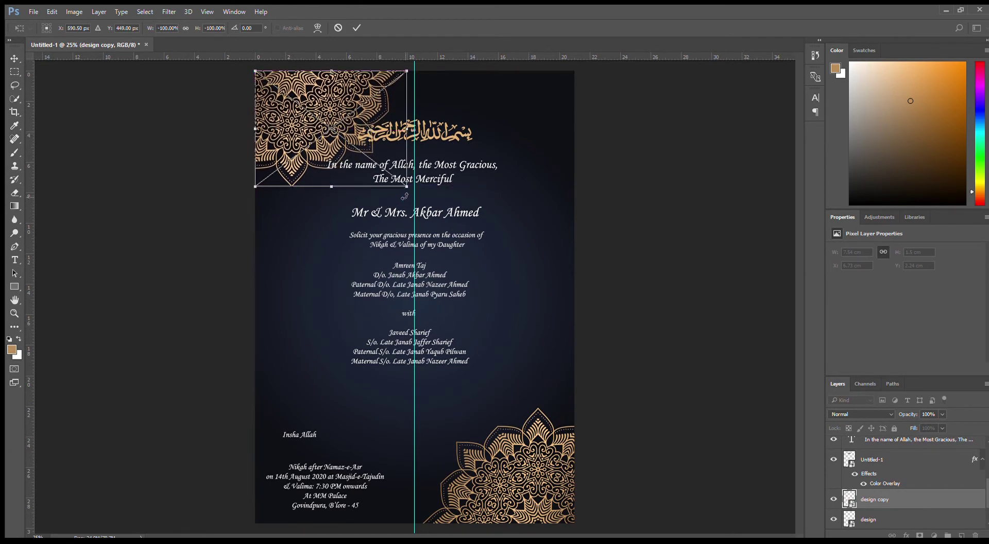
pyautogui.moveTo(407, 187); pyautogui.dragTo(355, 160)
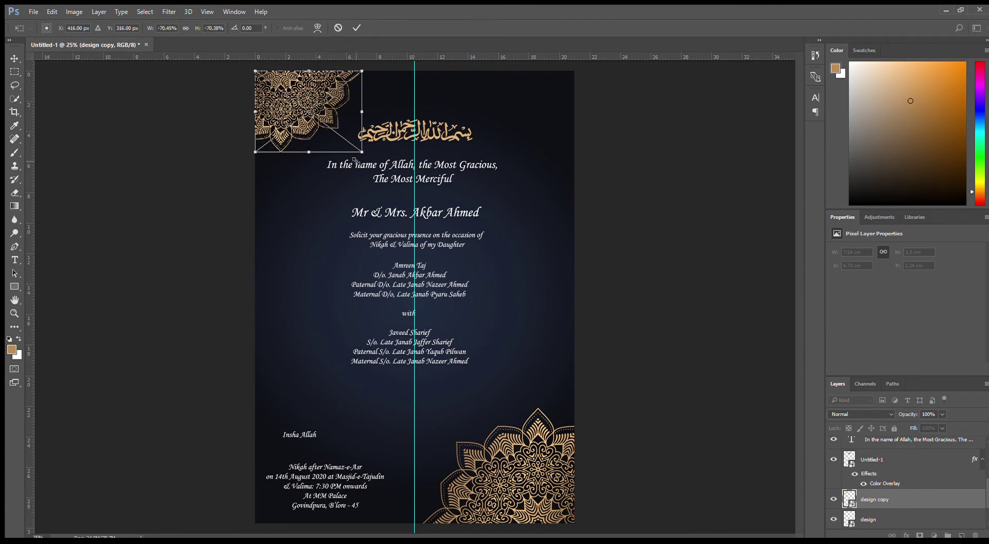
pyautogui.press('Return')
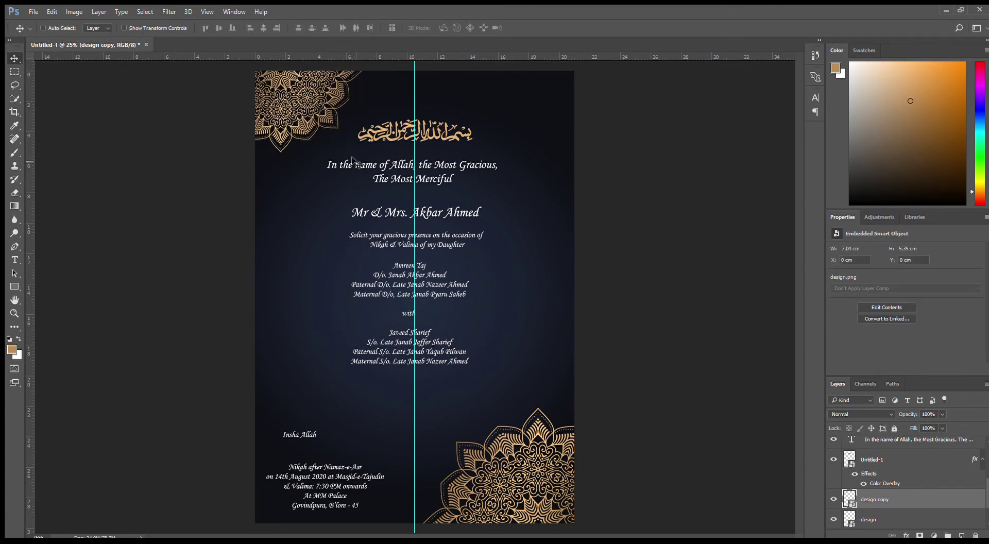
# - Lock both corner mandala layers, "design copy" and "design"
pyautogui.keyDown('ctrl'); pyautogui.click(451, 132); pyautogui.keyUp('ctrl')
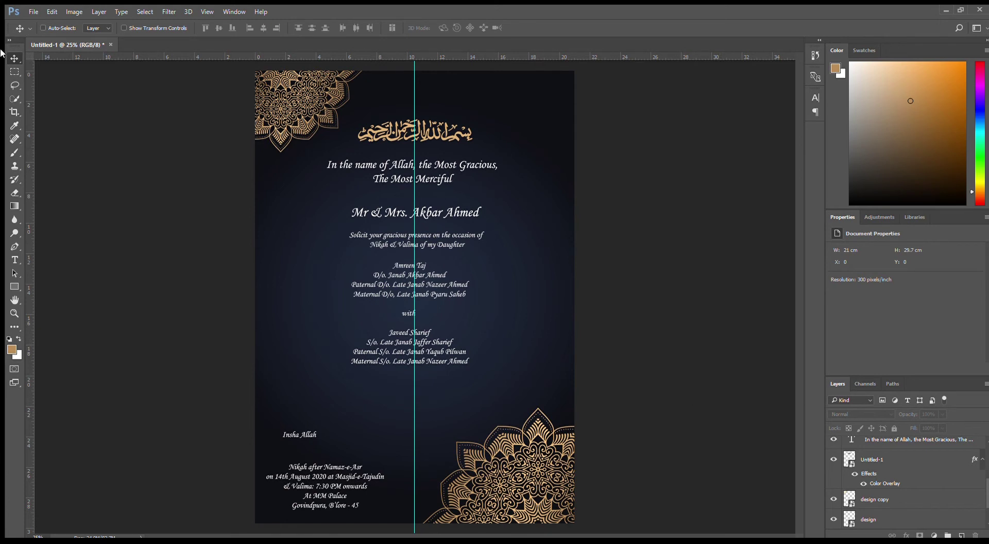
pyautogui.scroll(-2, 950, 500)
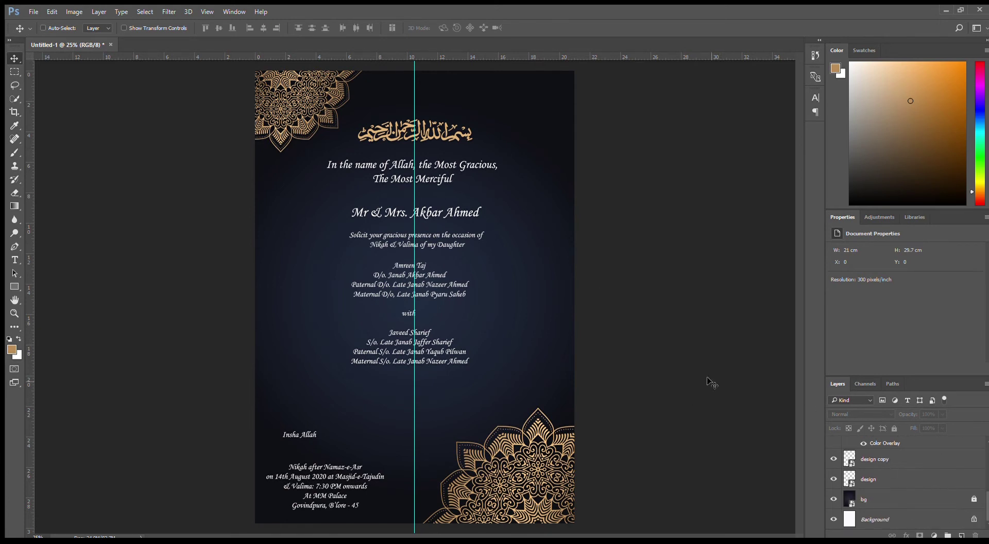
pyautogui.click(887, 461)
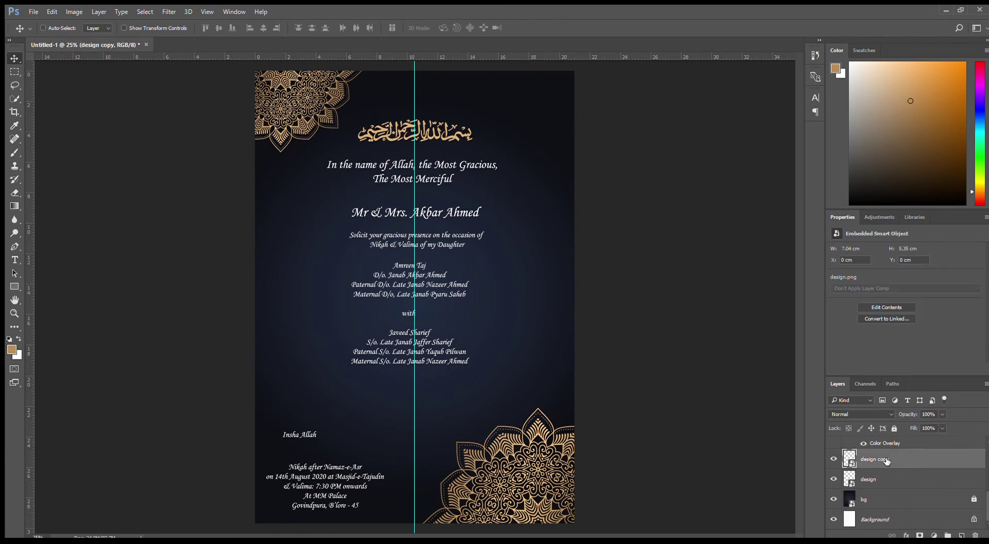
pyautogui.click(833, 456)
pyautogui.click(833, 457)
pyautogui.click(895, 430)
pyautogui.click(889, 477)
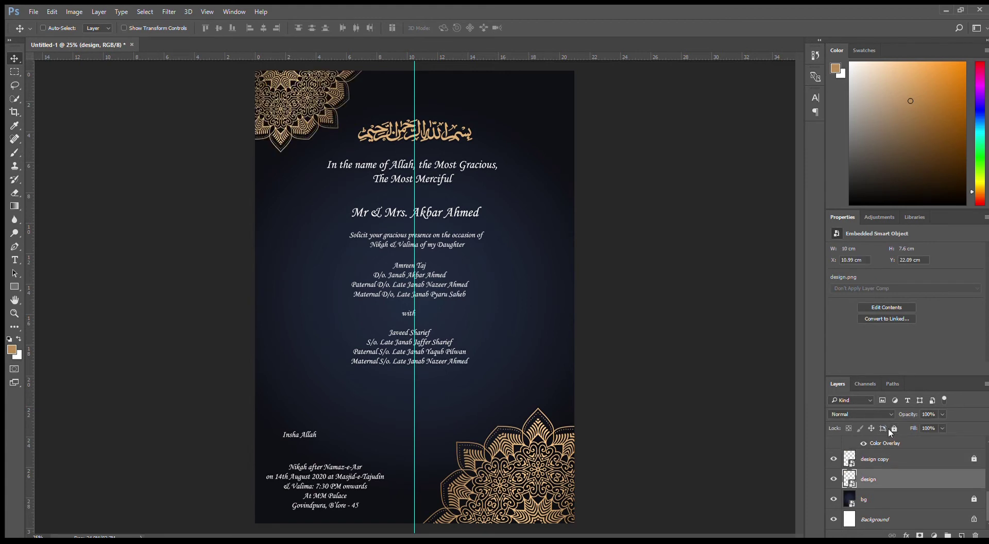
pyautogui.click(893, 429)
# - Enlarge the "Solicit your gracious presence" text and the date-and-venue text to match the heading's text size
pyautogui.press('ctrl')
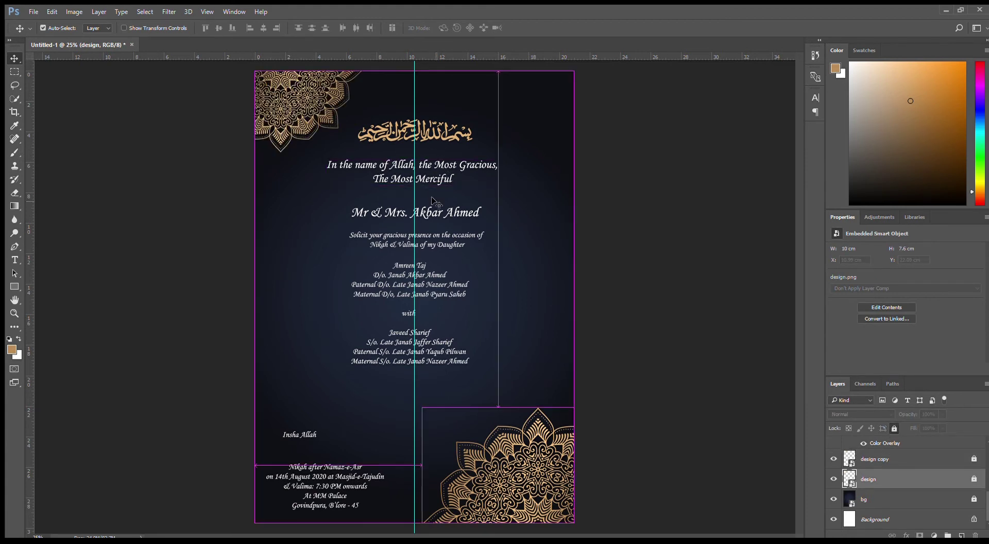
pyautogui.click(434, 234)
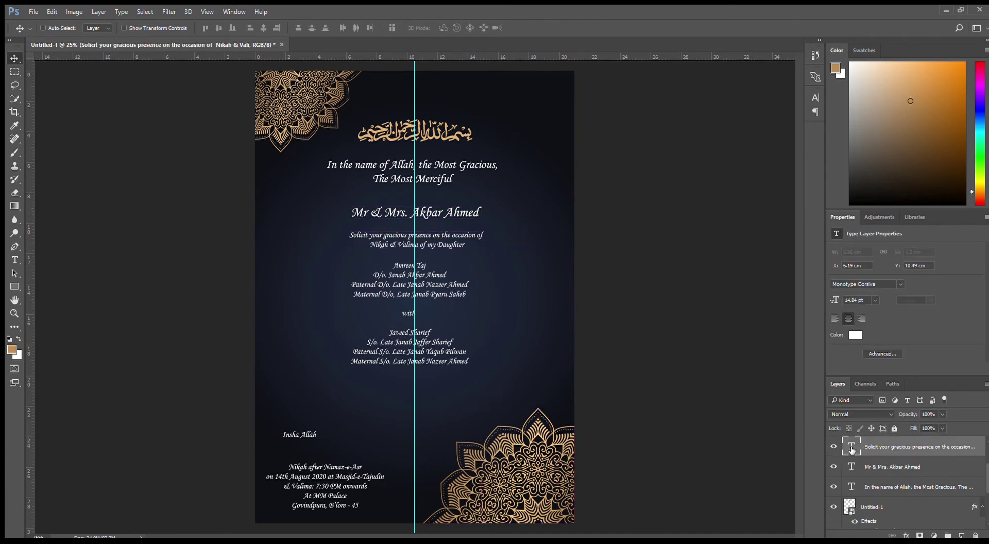
pyautogui.click(453, 171)
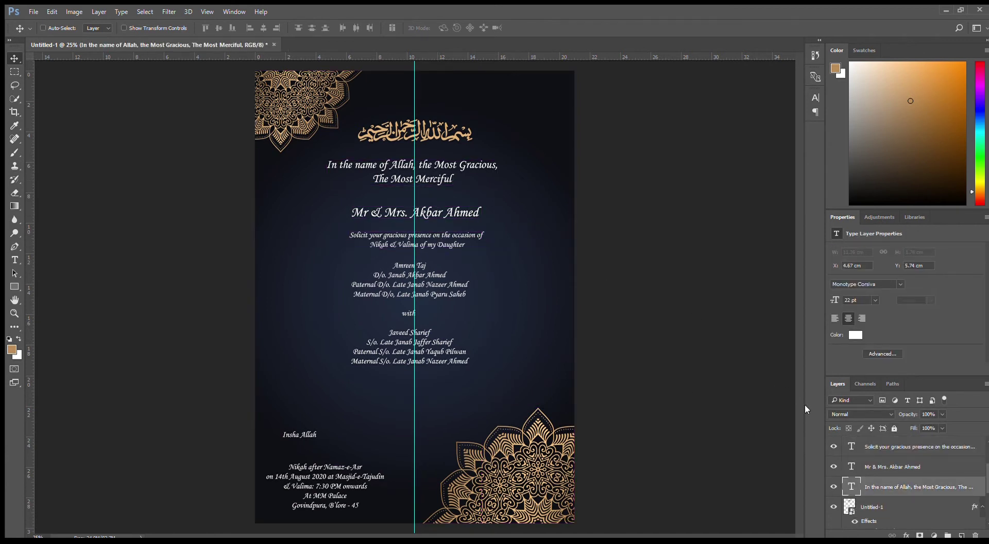
pyautogui.doubleClick(850, 485)
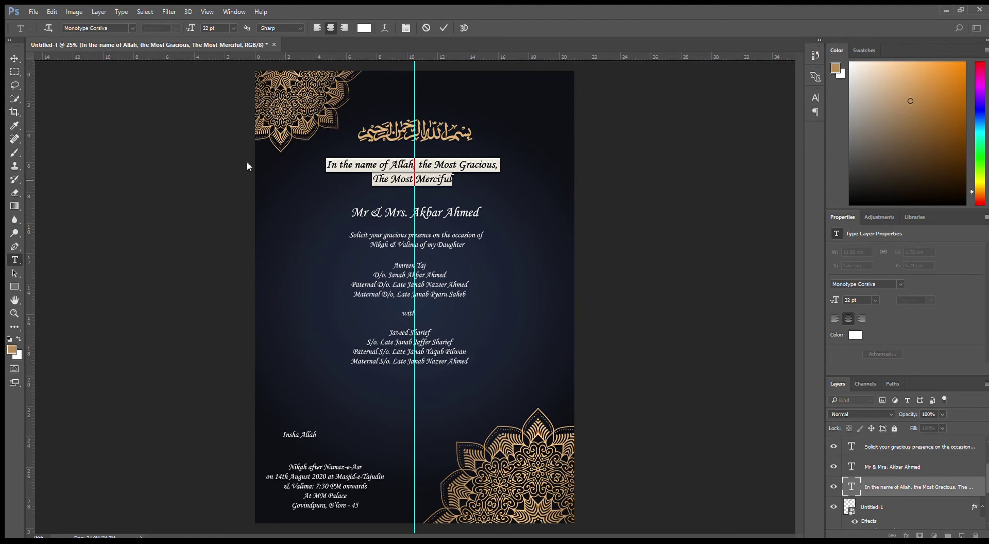
pyautogui.click(14, 58)
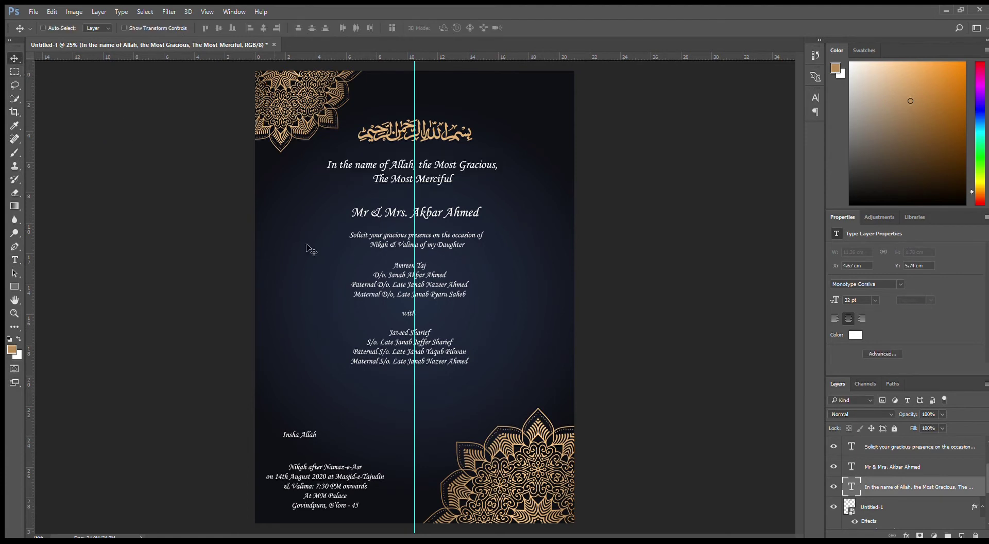
pyautogui.keyDown('ctrl'); pyautogui.click(441, 241); pyautogui.keyUp('ctrl')
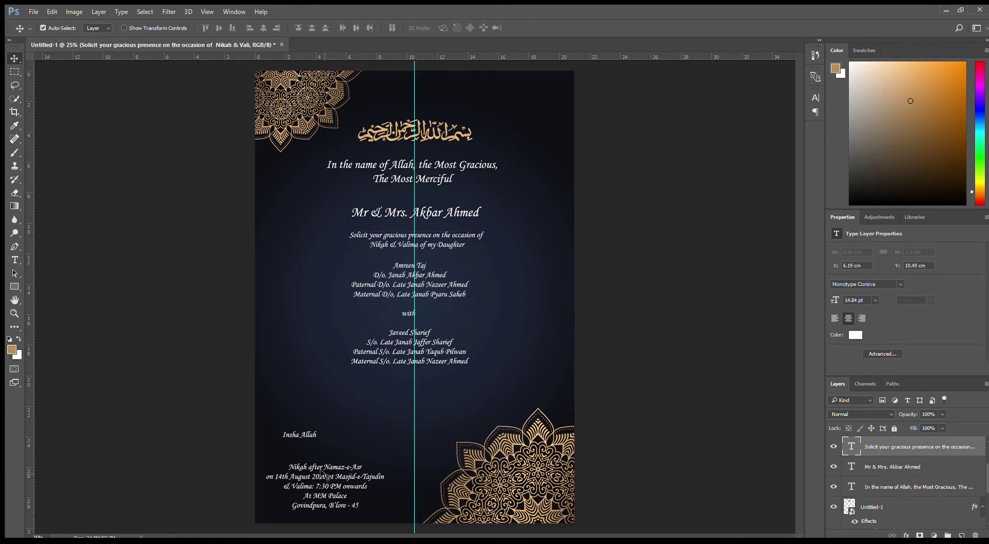
pyautogui.hotkey('ctrl', 'alt', 'a')
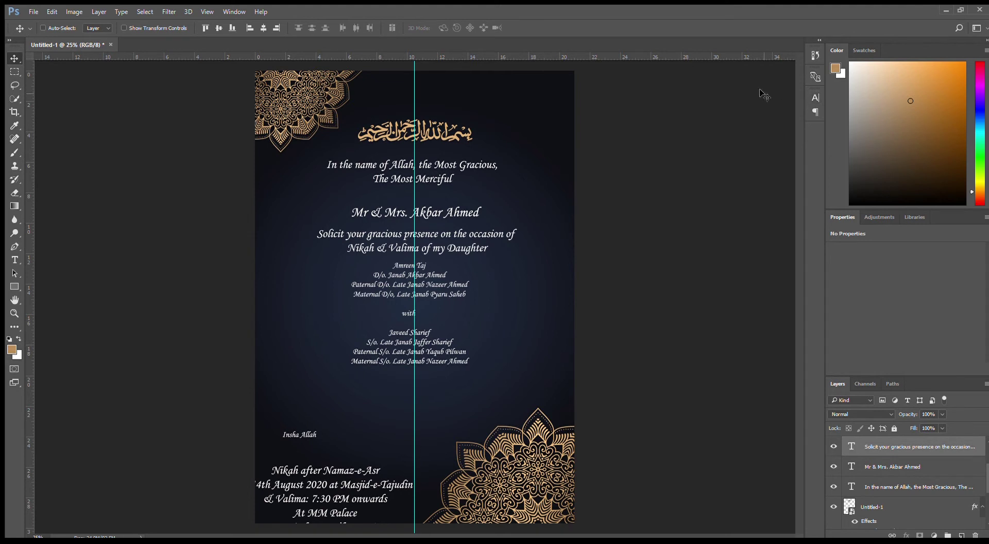
# - Move the couple's details block down and nudge it right to centre it on the guide, at about X 6.51 cm, Y 13.66 cm
pyautogui.click(43, 27)
pyautogui.click(431, 246)
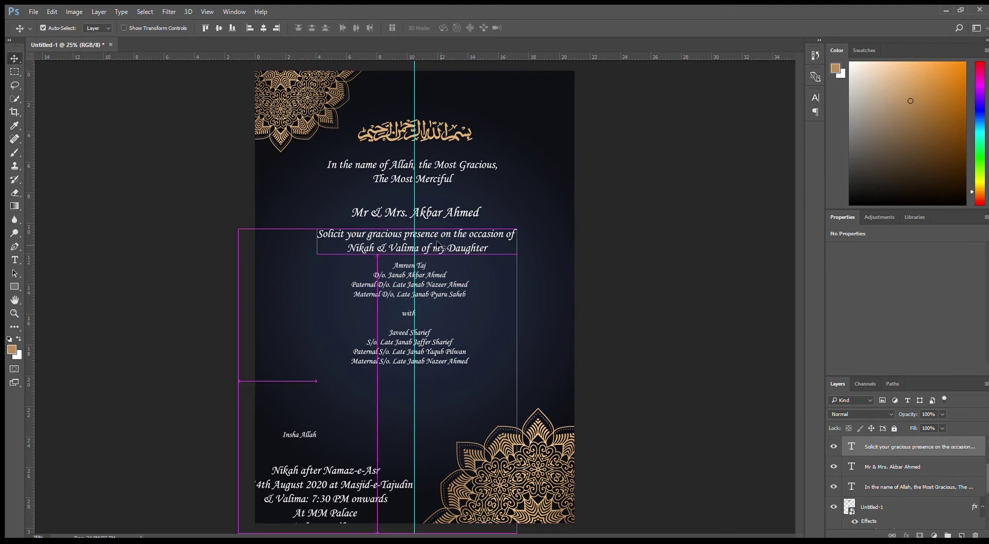
pyautogui.click(427, 218)
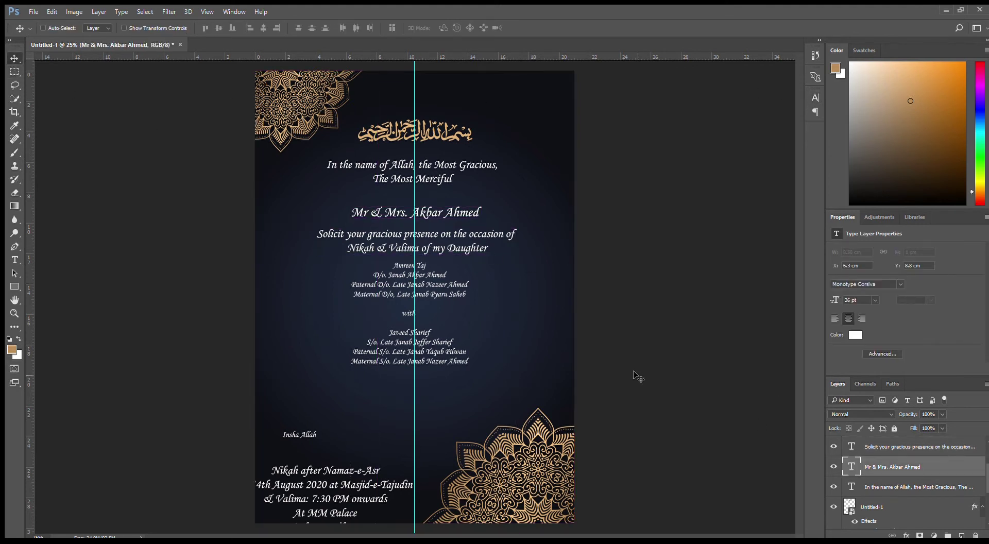
pyautogui.click(435, 294)
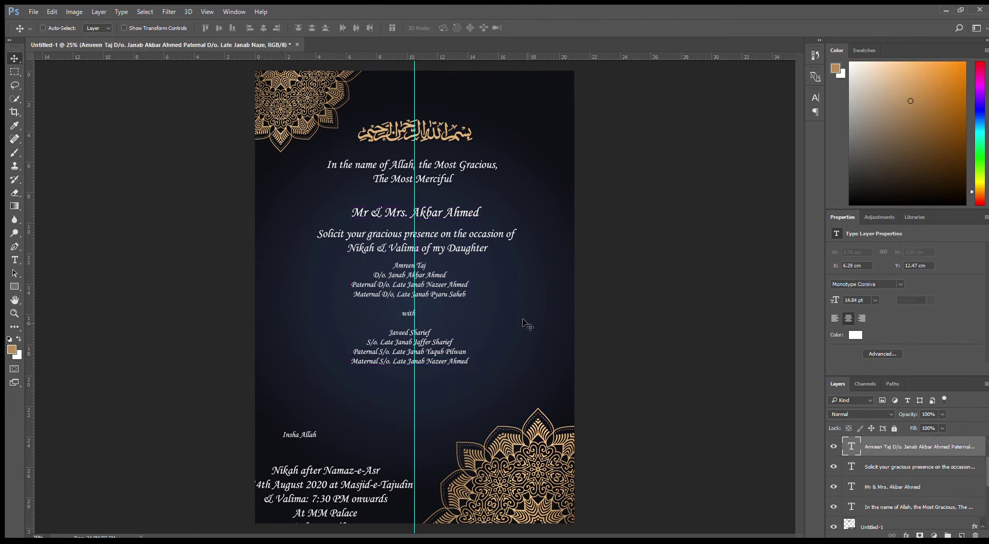
pyautogui.moveTo(435, 285); pyautogui.dragTo(435, 300)
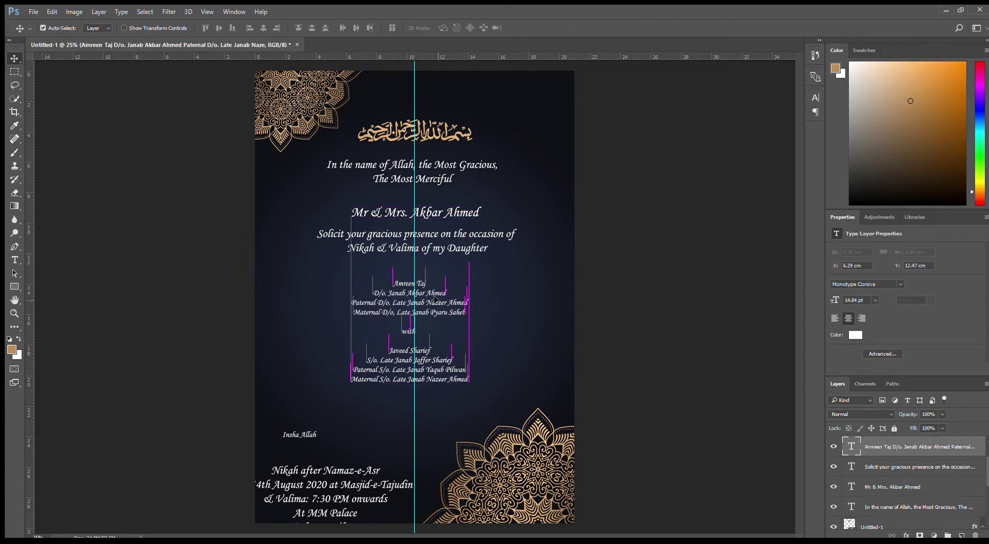
pyautogui.hotkey('ctrl', 't')
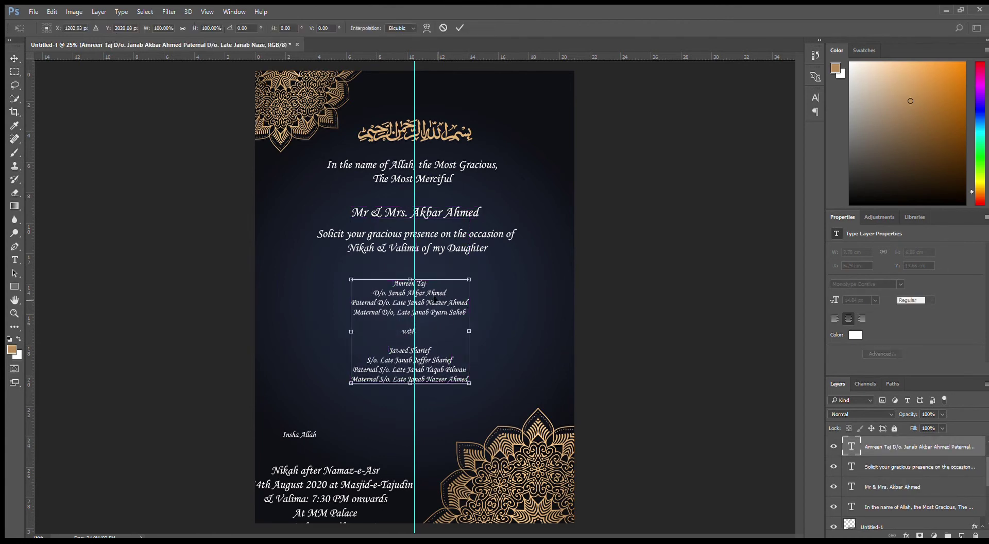
pyautogui.press('Right')
pyautogui.press('Right')
pyautogui.press('Right')
pyautogui.press('Right')
pyautogui.press('Right')
pyautogui.press('Right')
pyautogui.press('Right')
pyautogui.press('Right')
pyautogui.press('Right')
pyautogui.press('Right')
pyautogui.press('Right')
pyautogui.press('Right')
pyautogui.press('Right')
pyautogui.press('Right')
pyautogui.press('Right')
pyautogui.press('Right')
pyautogui.press('Right')
pyautogui.press('Right')
pyautogui.press('Right')
pyautogui.press('Right')
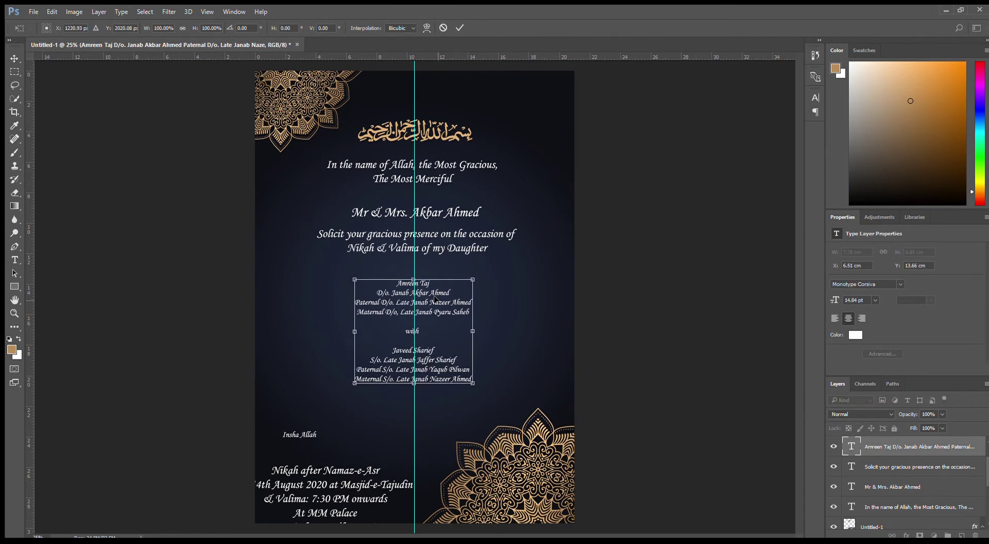
pyautogui.press('Return')
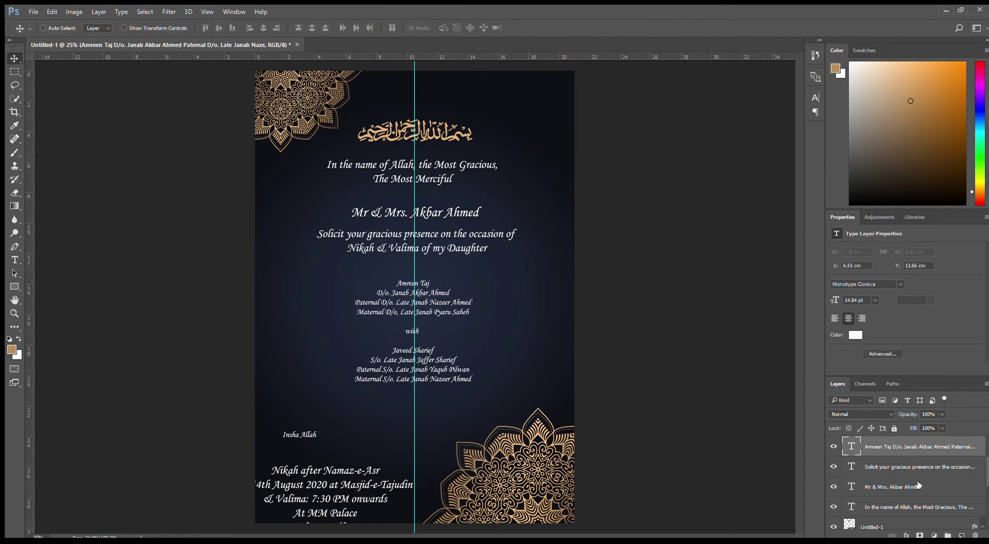
# - Set the font size of the whole couple's details block to 20 pt
pyautogui.doubleClick(850, 446)
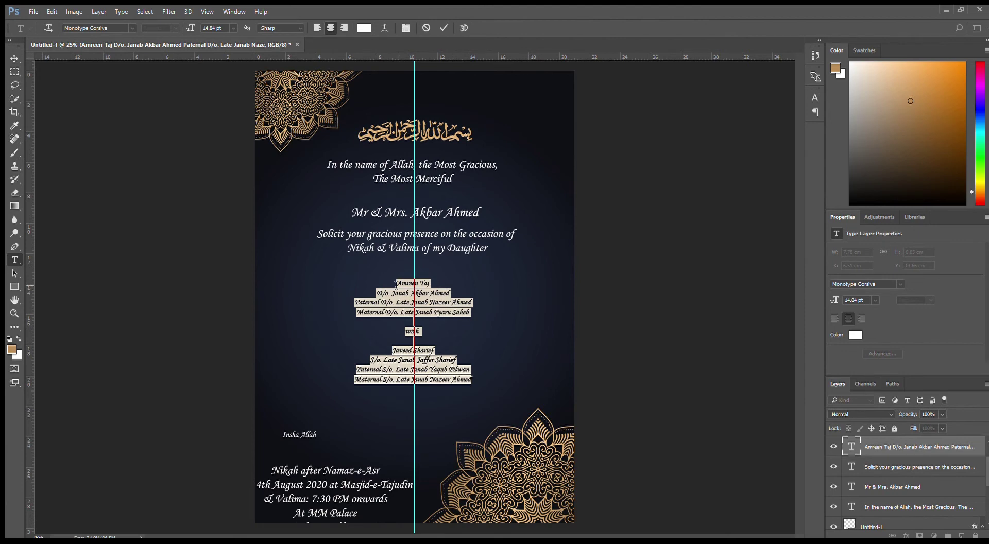
pyautogui.click(222, 29)
pyautogui.write('20')
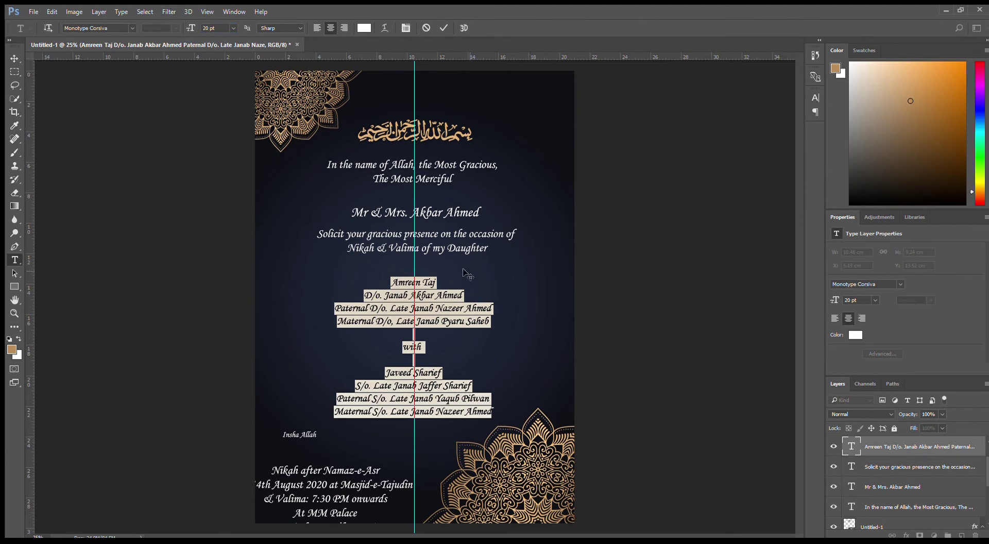
# - Set the bride's name, the word "with" and the groom's name to 24 pt within the details block
pyautogui.click(413, 286)
pyautogui.tripleClick(413, 286)
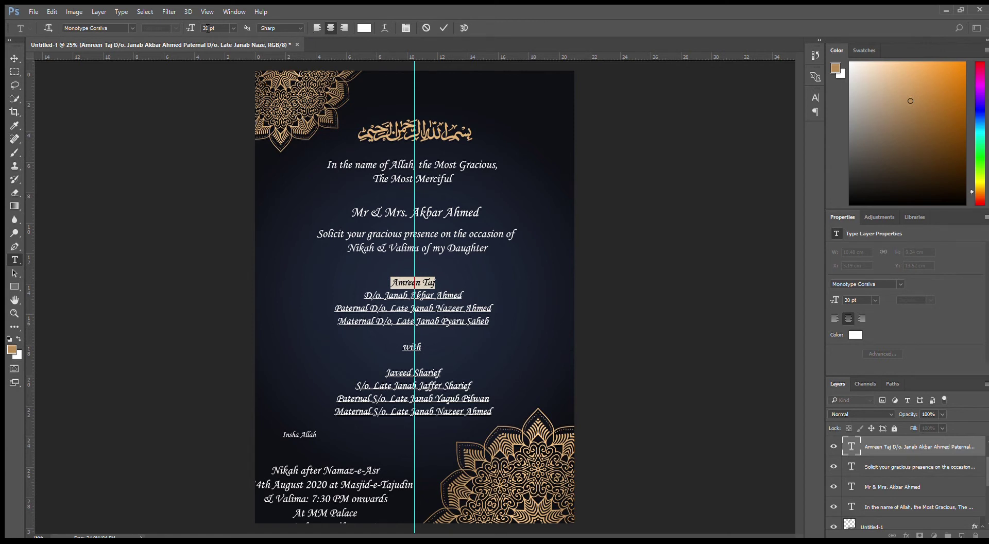
pyautogui.press('BackSpace')
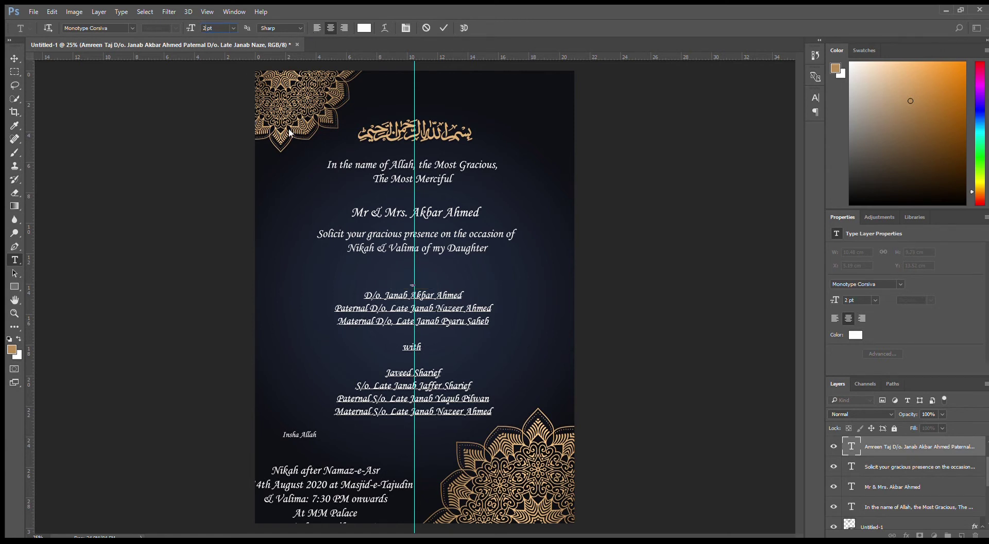
pyautogui.write('4')
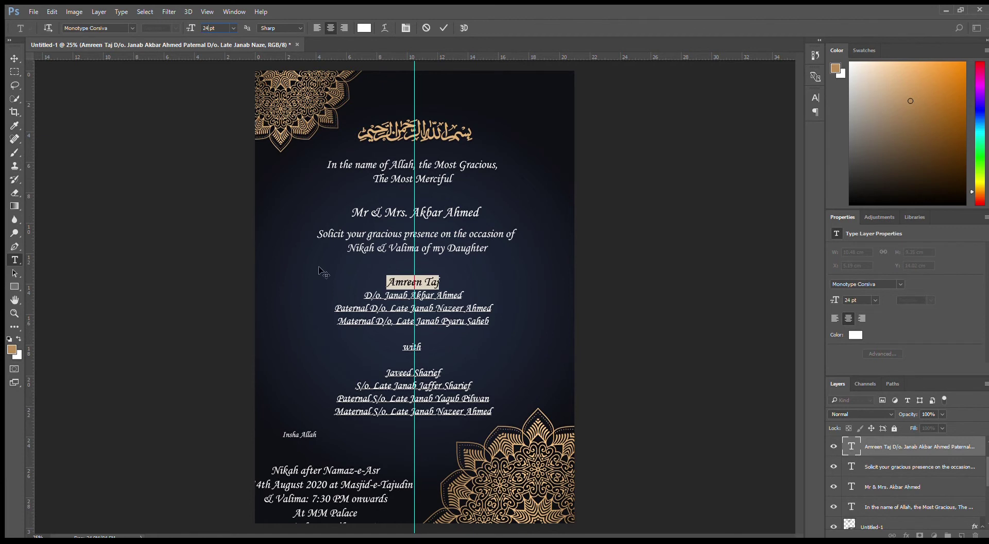
pyautogui.click(401, 350)
pyautogui.moveTo(402, 352); pyautogui.dragTo(432, 350)
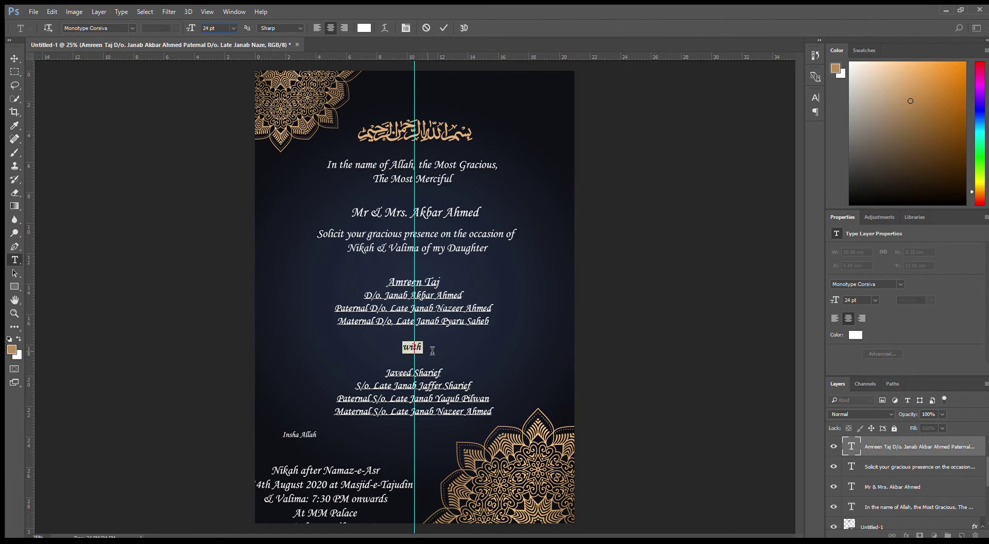
pyautogui.moveTo(385, 375); pyautogui.dragTo(450, 376)
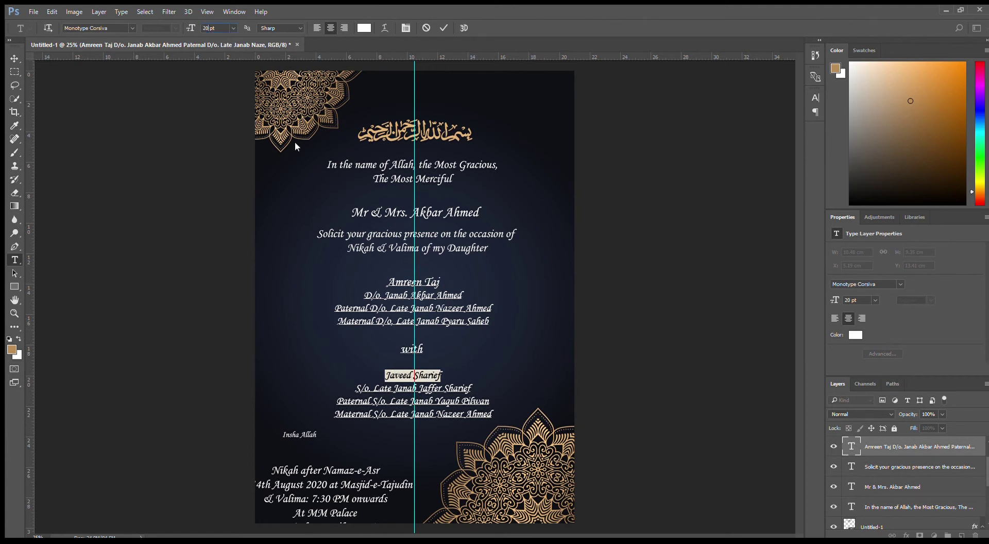
pyautogui.write('24')
pyautogui.press('Return')
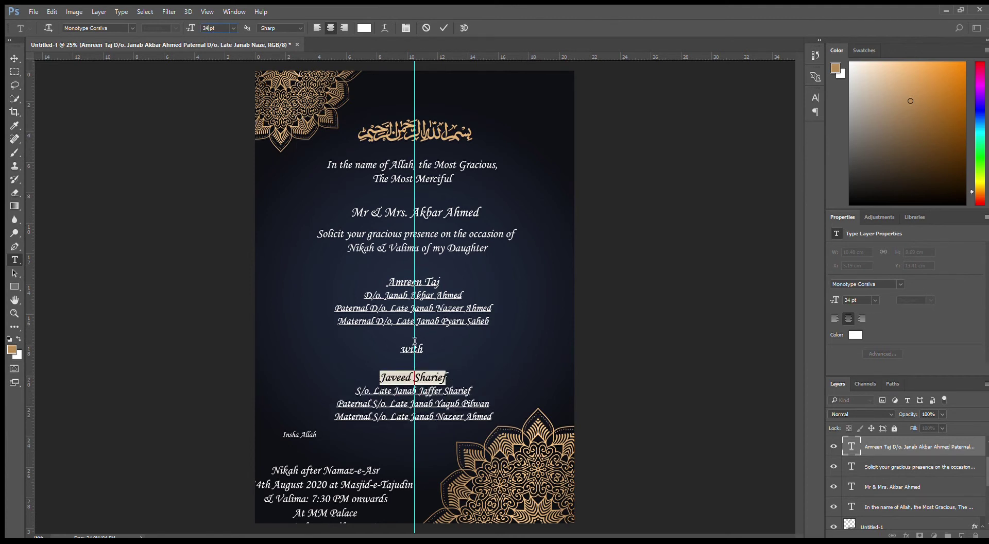
# - Make the bride's name, the word "with" and the groom's name bold within the couple's details block
pyautogui.moveTo(401, 350); pyautogui.dragTo(425, 351)
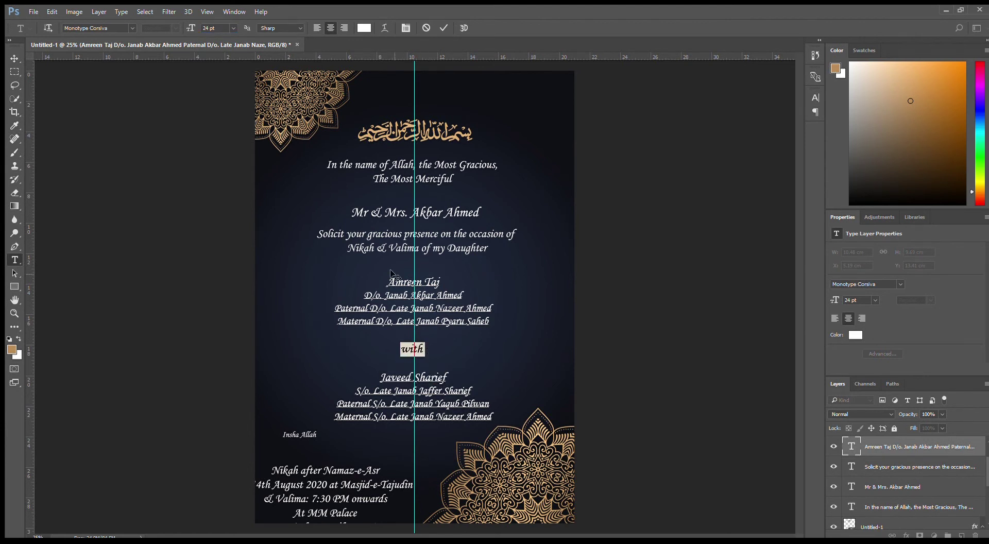
pyautogui.moveTo(389, 285); pyautogui.dragTo(448, 282)
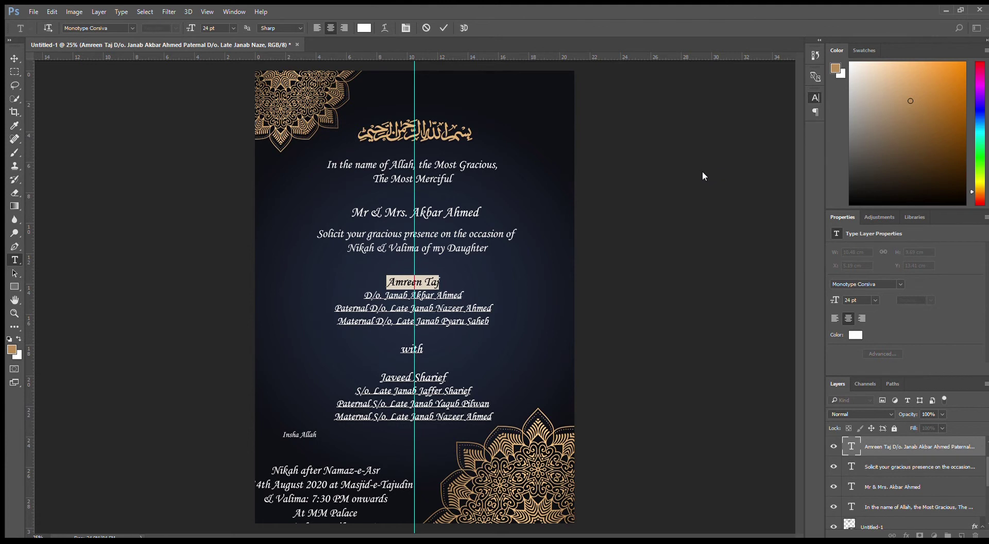
pyautogui.hotkey('ctrl', 'shift', 'b')
pyautogui.moveTo(398, 348); pyautogui.dragTo(423, 348)
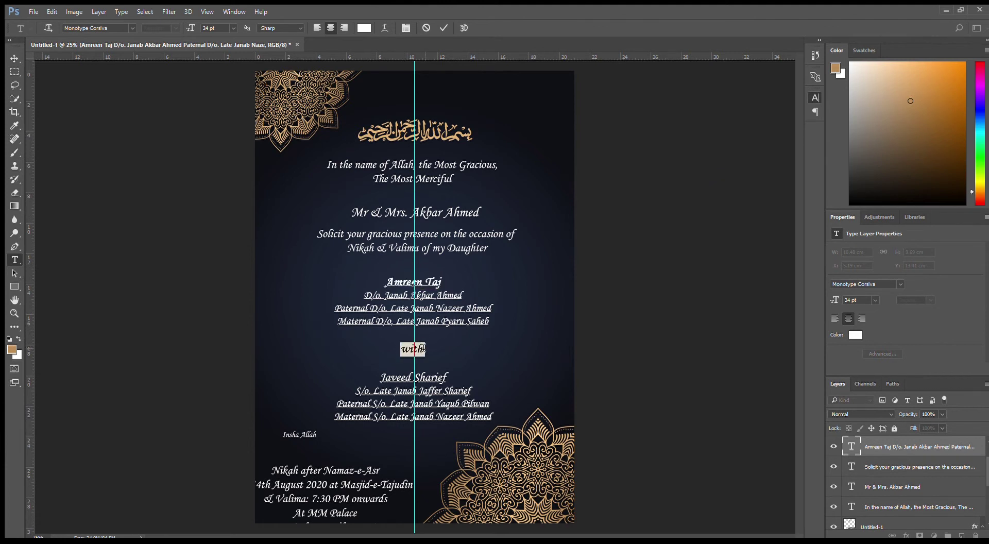
pyautogui.hotkey('ctrl', 'shift', 'b')
pyautogui.moveTo(380, 377); pyautogui.dragTo(449, 374)
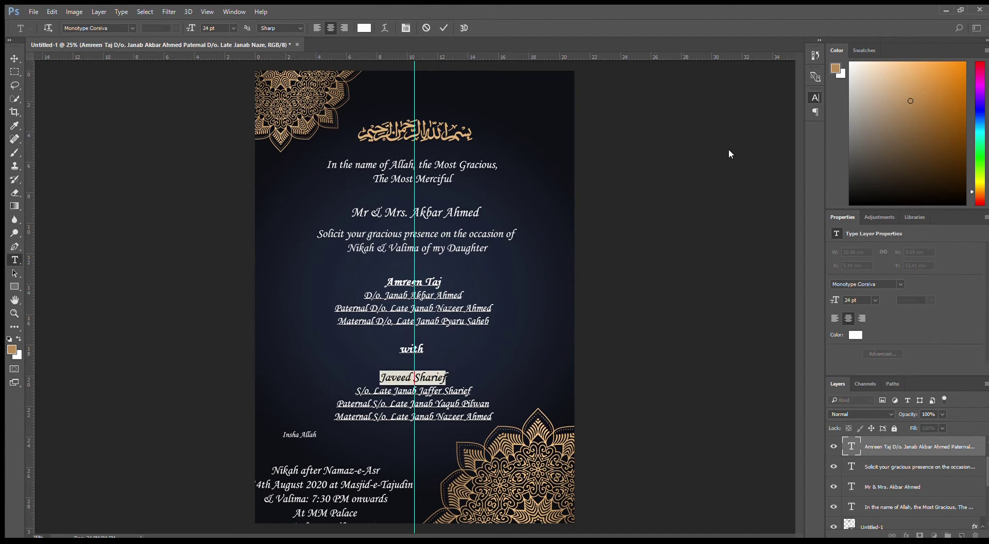
pyautogui.hotkey('ctrl', 'shift', 'b')
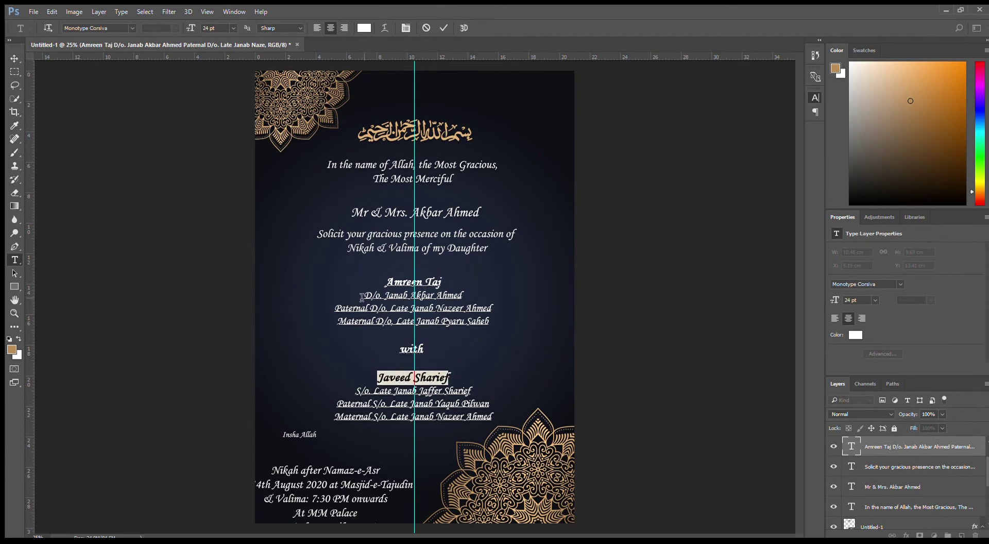
# - Reduce the parentage lines under the bride's name and under the groom's name to 18 pt
pyautogui.moveTo(361, 297); pyautogui.dragTo(512, 326)
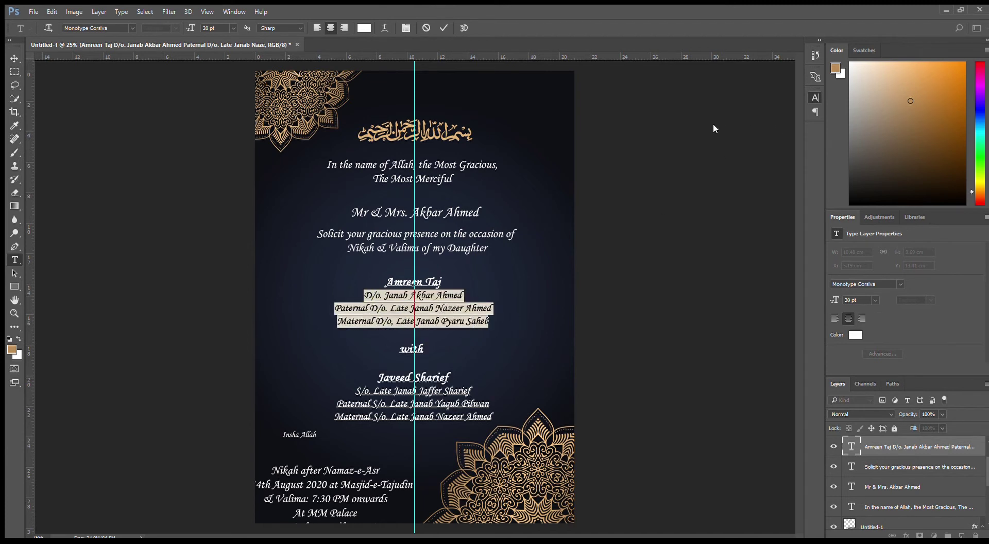
pyautogui.hotkey('ctrl', 'shift', ',')
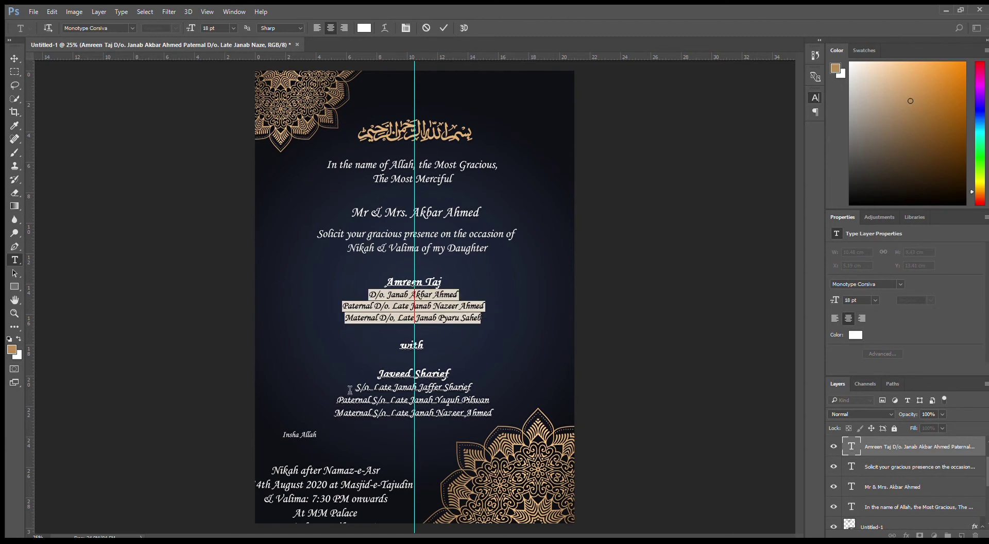
pyautogui.moveTo(350, 390); pyautogui.dragTo(522, 424)
pyautogui.hotkey('ctrl', 'shift', ',')
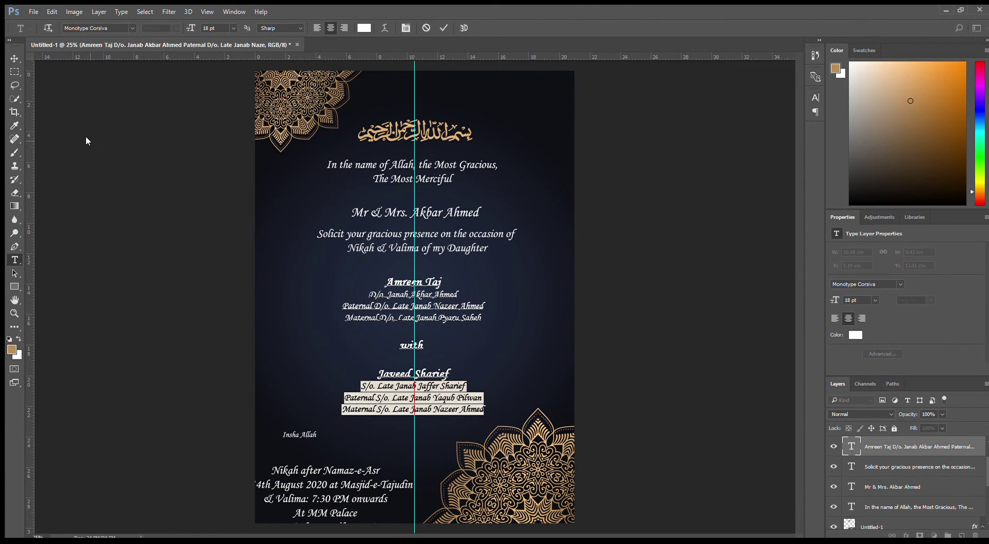
# - Set the "Insha Allah" text to 22 pt and make it bold
pyautogui.click(14, 58)
pyautogui.keyDown('ctrl'); pyautogui.click(290, 432); pyautogui.keyUp('ctrl')
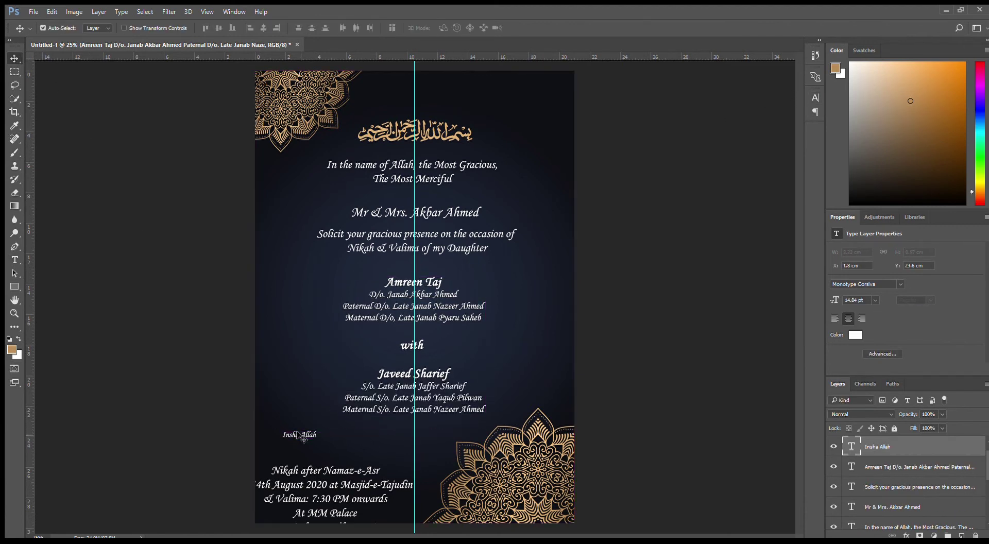
pyautogui.doubleClick(850, 446)
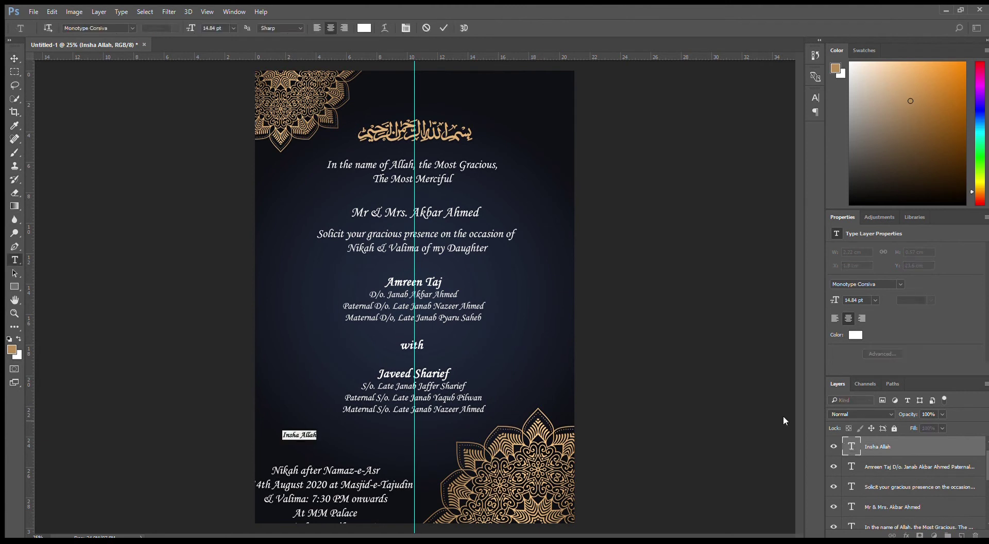
pyautogui.click(212, 27)
pyautogui.write('22')
pyautogui.press('Return')
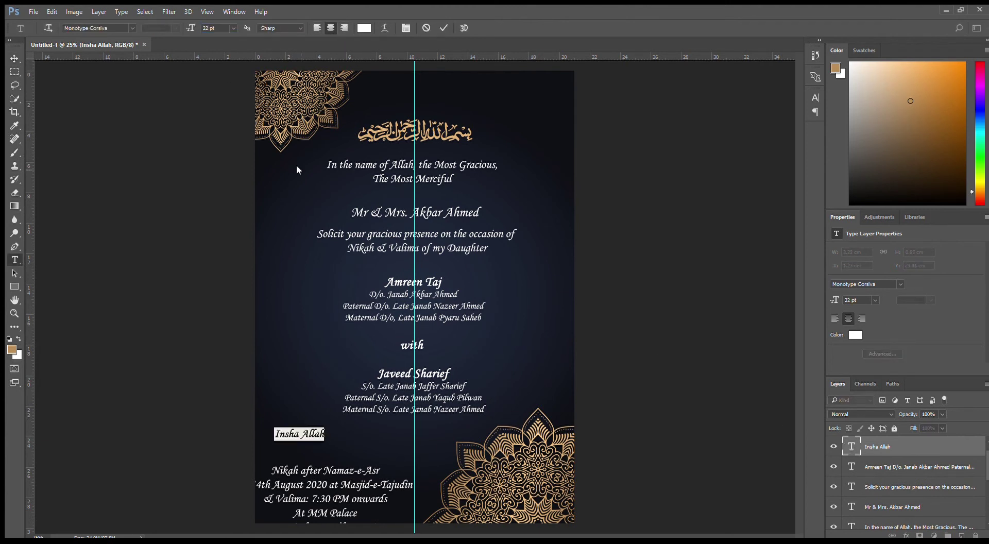
pyautogui.click(15, 58)
pyautogui.moveTo(299, 434); pyautogui.dragTo(298, 436)
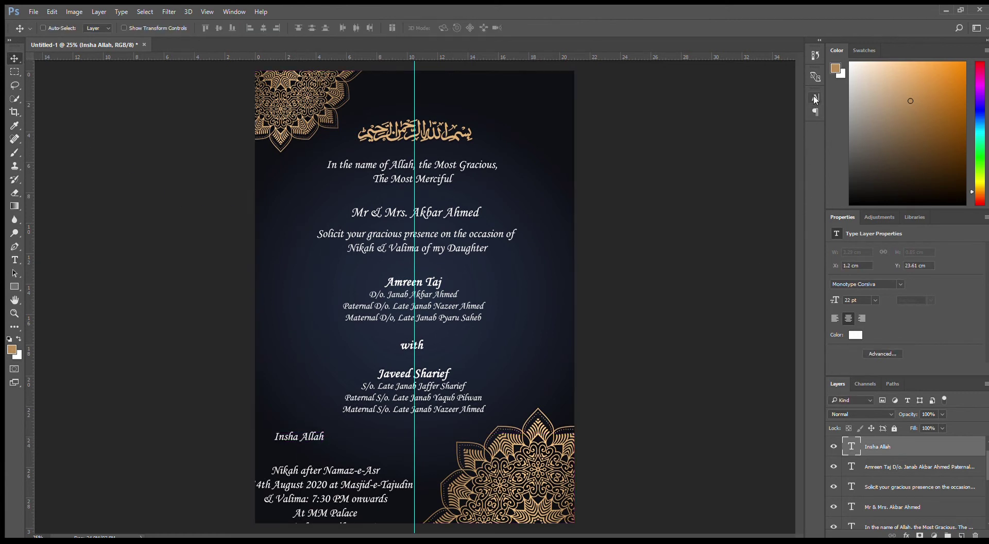
pyautogui.hotkey('ctrl', 'shift', 'b')
# - Move the date-and-venue text up until all its lines fit on the card, and raise "Insha Allah" above it
pyautogui.press('ctrl')
pyautogui.moveTo(332, 502); pyautogui.dragTo(339, 481)
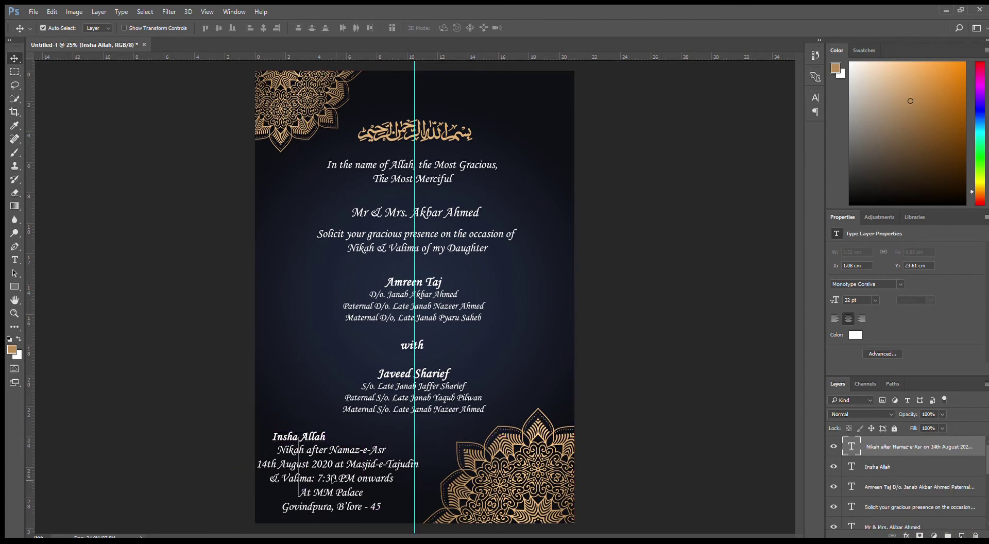
pyautogui.keyDown('ctrl'); pyautogui.click(310, 434); pyautogui.keyUp('ctrl')
pyautogui.moveTo(310, 437); pyautogui.dragTo(311, 424)
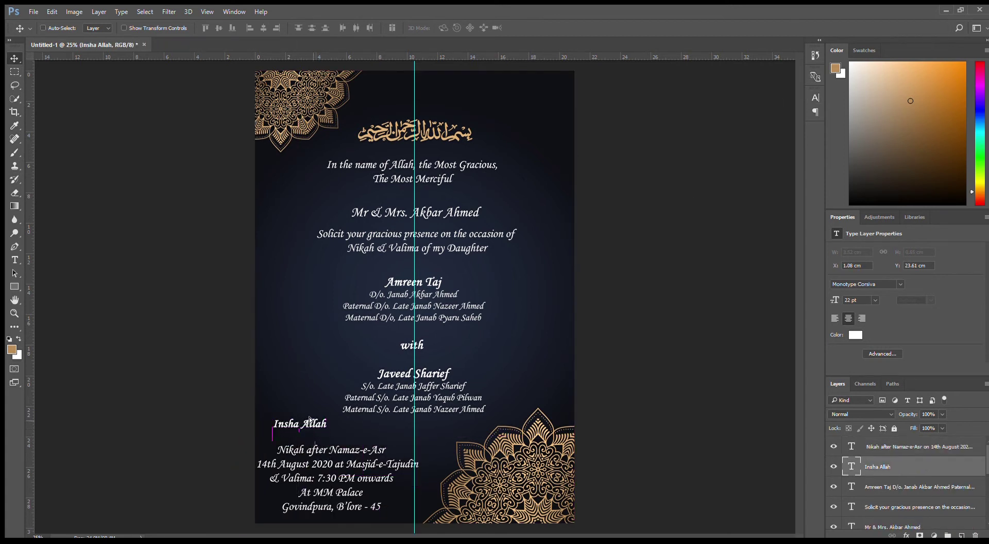
# - Left-align the date-and-venue text and place it beneath "Insha Allah" at about X 0.93 cm, Y 23.41 cm
pyautogui.keyDown('ctrl'); pyautogui.click(329, 464); pyautogui.keyUp('ctrl')
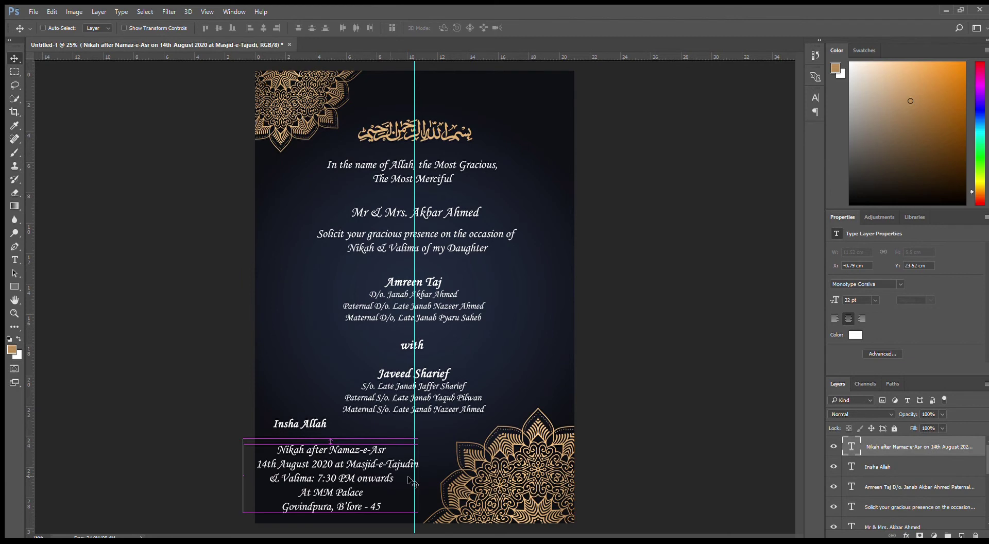
pyautogui.doubleClick(850, 447)
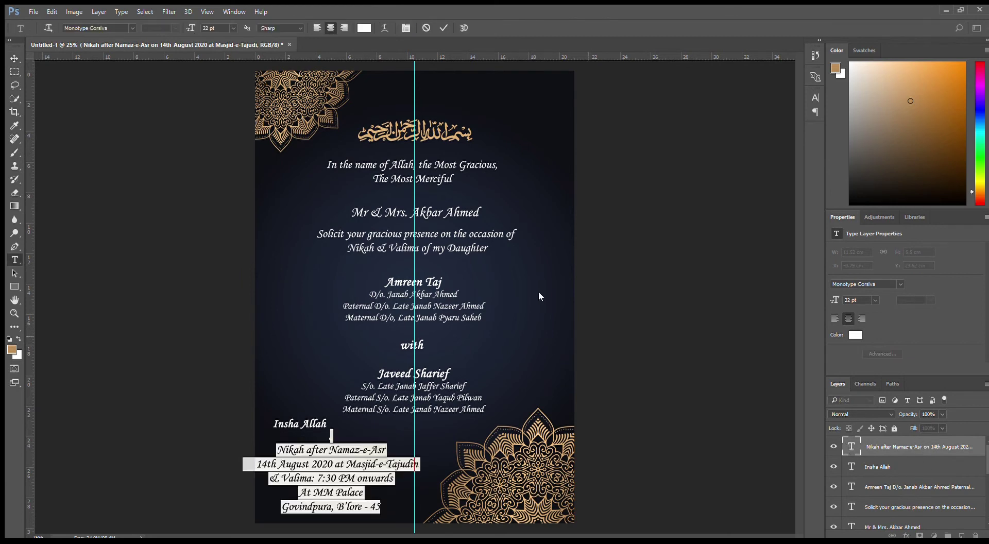
pyautogui.click(318, 27)
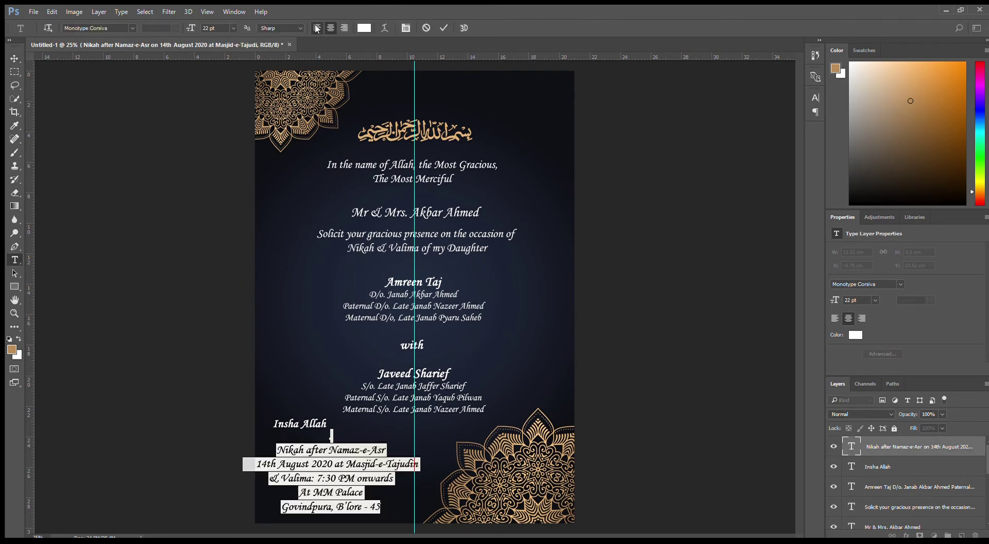
pyautogui.click(14, 58)
pyautogui.moveTo(349, 469); pyautogui.dragTo(300, 470)
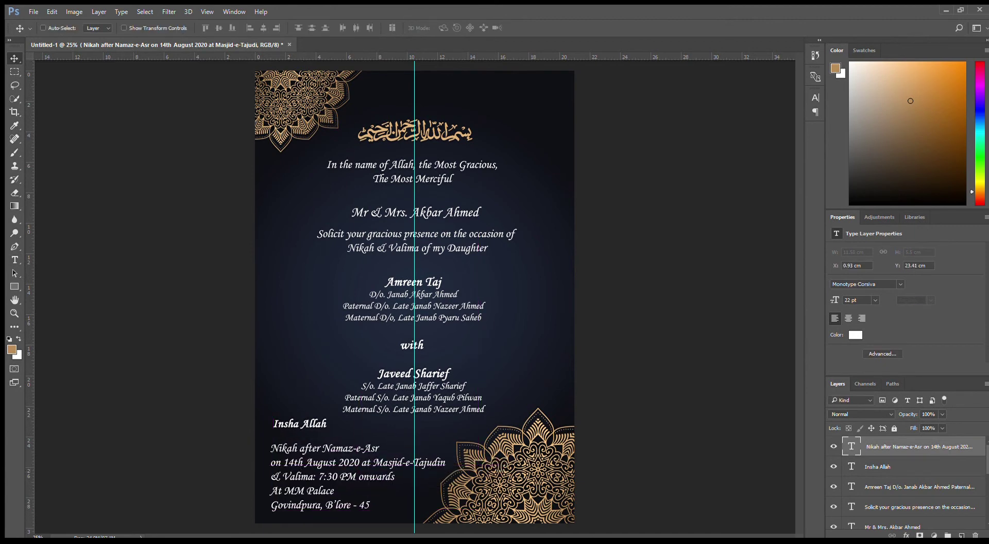
# - Set the font size of the whole date-and-venue text to 18 pt
pyautogui.doubleClick(852, 447)
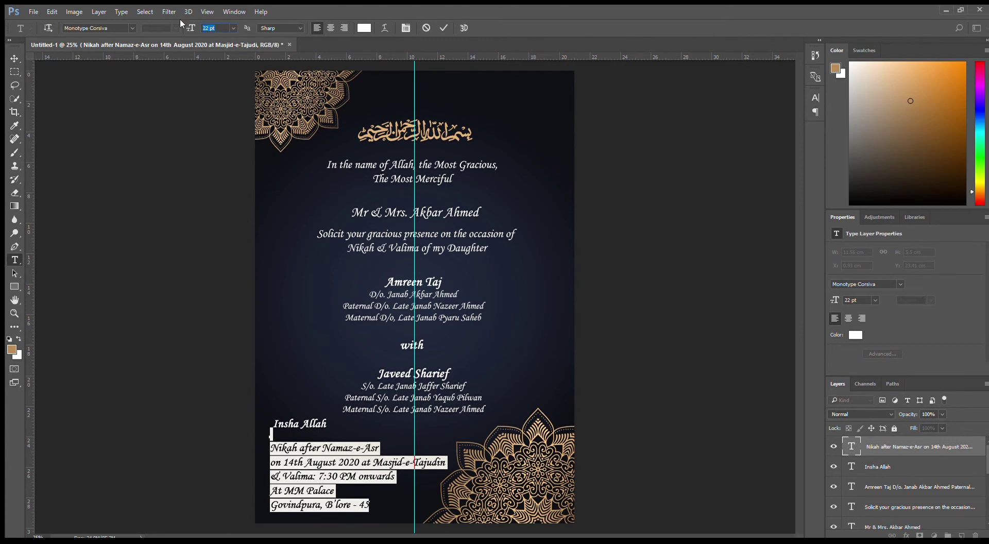
pyautogui.write('2')
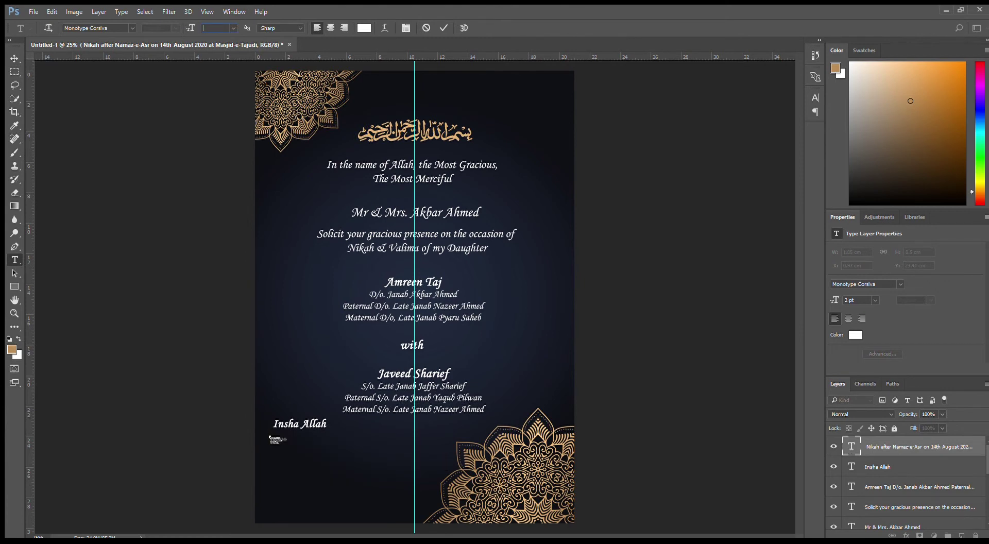
pyautogui.write('18')
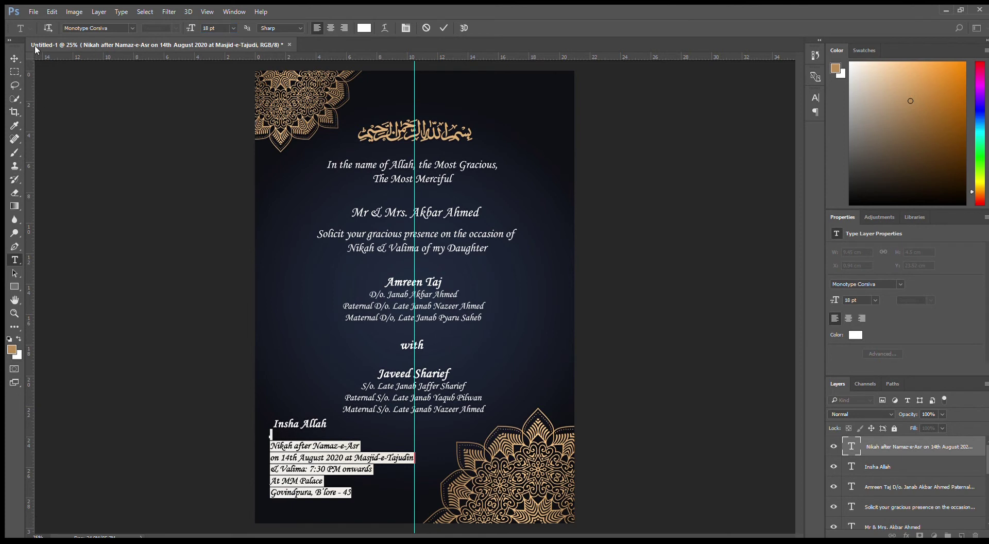
pyautogui.click(15, 58)
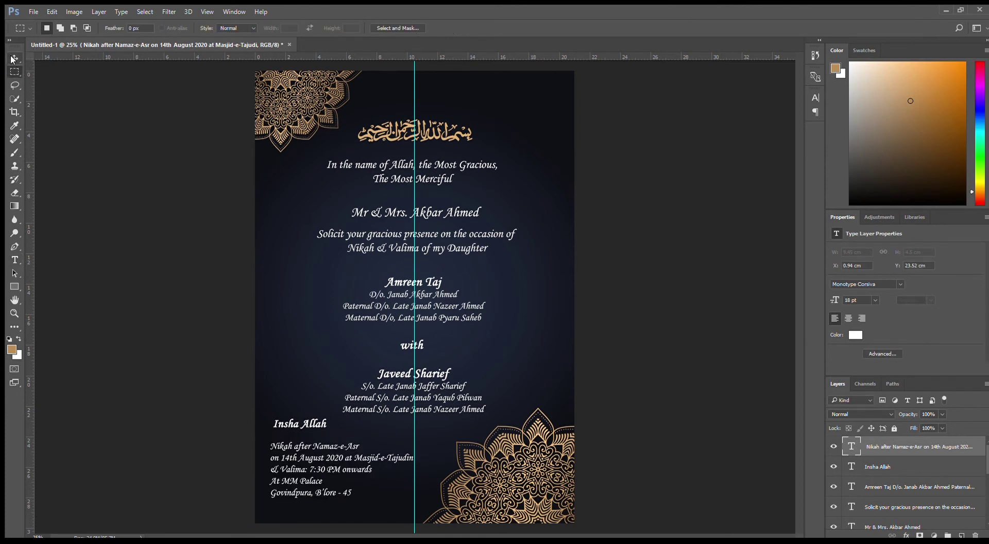
# - Shift the date-and-venue text slightly down and lower "Insha Allah" closer to it, at about X 1.09 cm, Y 23.3 cm
pyautogui.keyDown('ctrl'); pyautogui.click(316, 430); pyautogui.keyUp('ctrl')
pyautogui.doubleClick(852, 466)
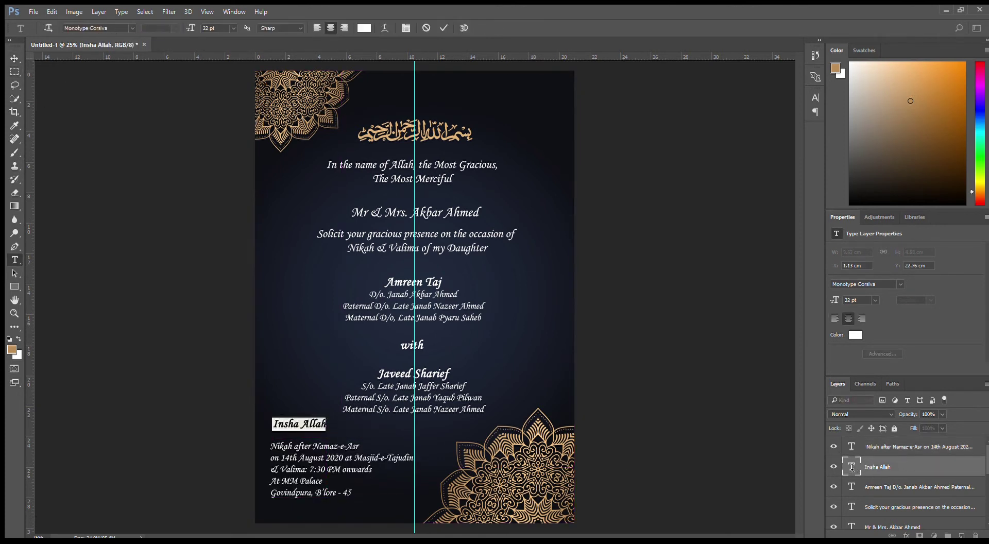
pyautogui.click(14, 60)
pyautogui.moveTo(298, 463); pyautogui.dragTo(299, 468)
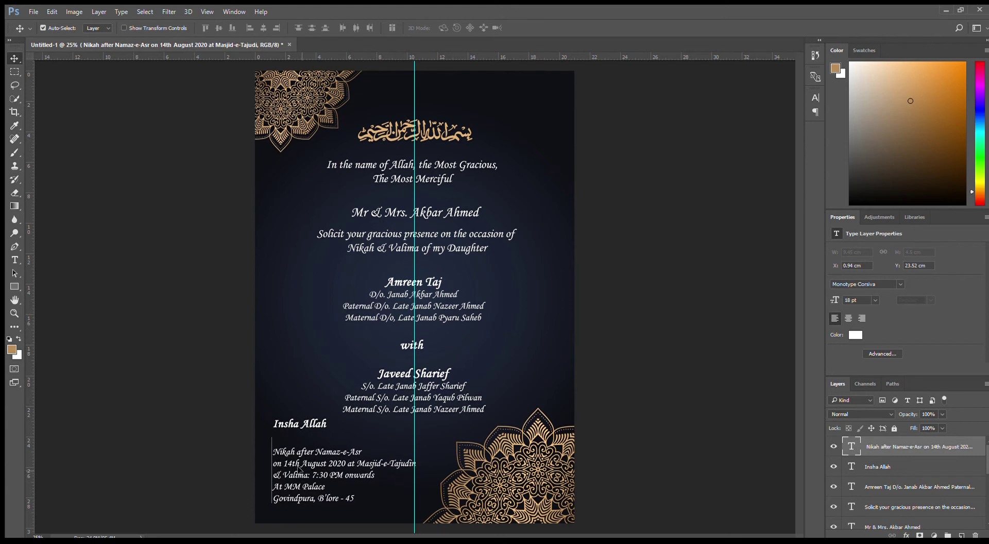
pyautogui.click(293, 423)
pyautogui.moveTo(292, 423); pyautogui.dragTo(292, 432)
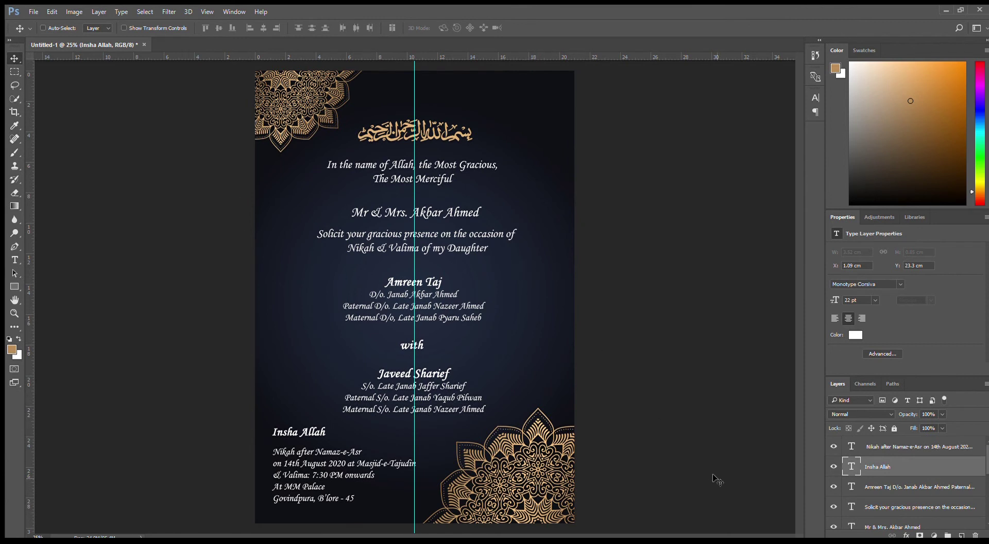
# - Add a new layer above the bg layer and stroke a full-page rectangular selection with a 20 px gold line, located inside
pyautogui.scroll(-5, 945, 512)
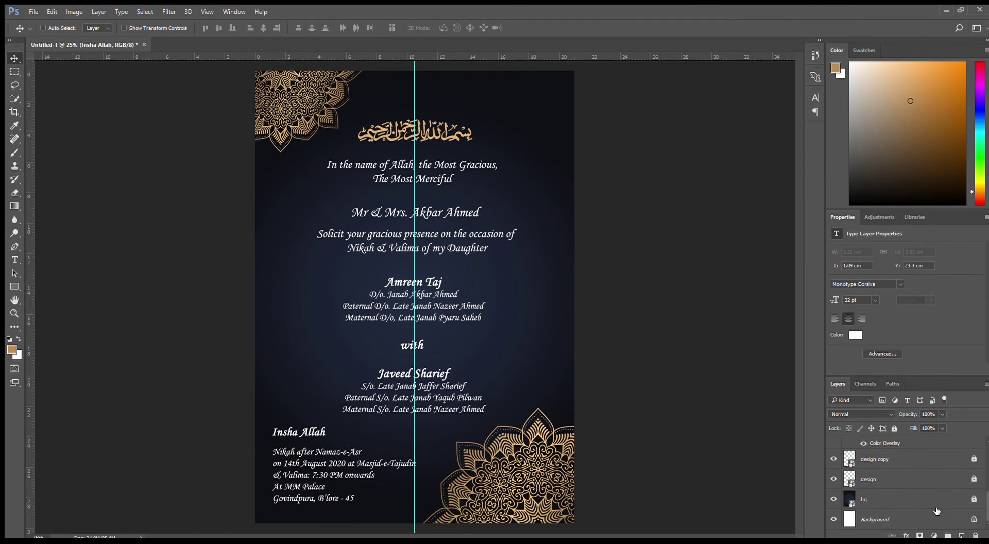
pyautogui.click(939, 501)
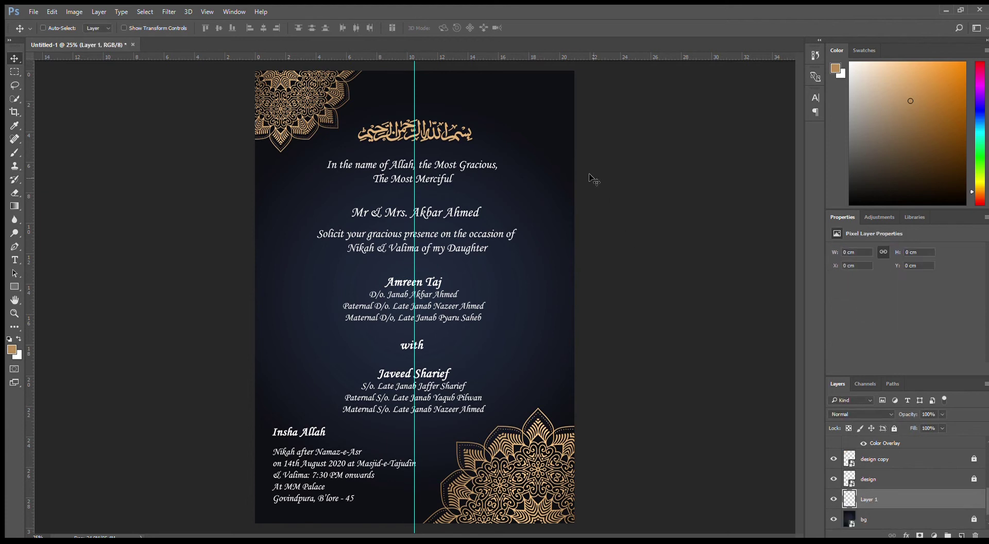
pyautogui.click(10, 73)
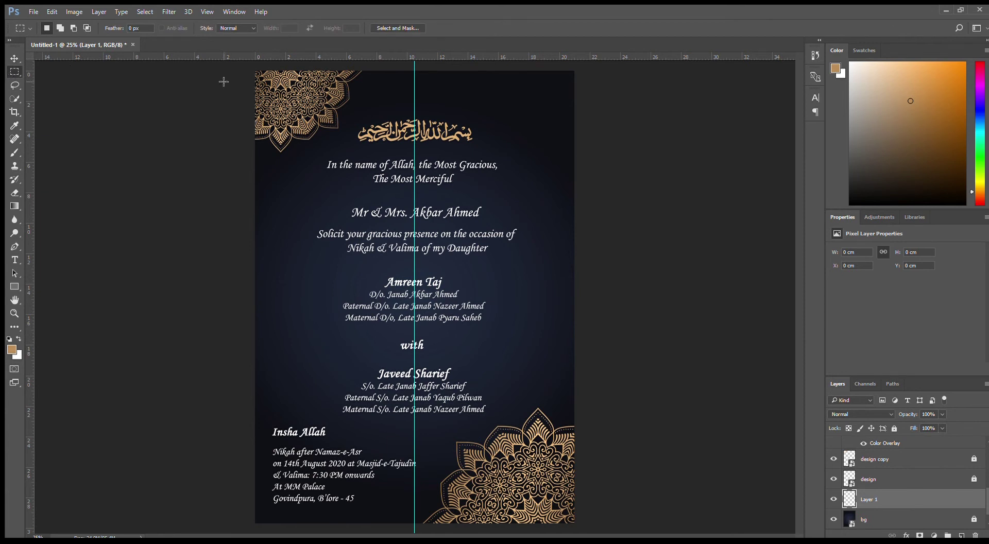
pyautogui.moveTo(255, 71); pyautogui.dragTo(574, 522)
pyautogui.hotkey('alt', 'e')
pyautogui.press('s')
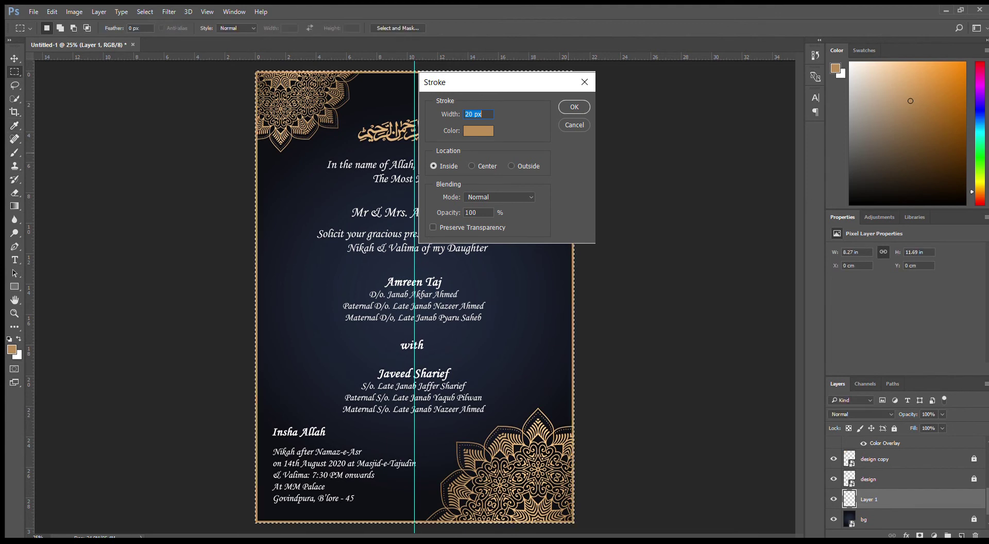
pyautogui.press('Return')
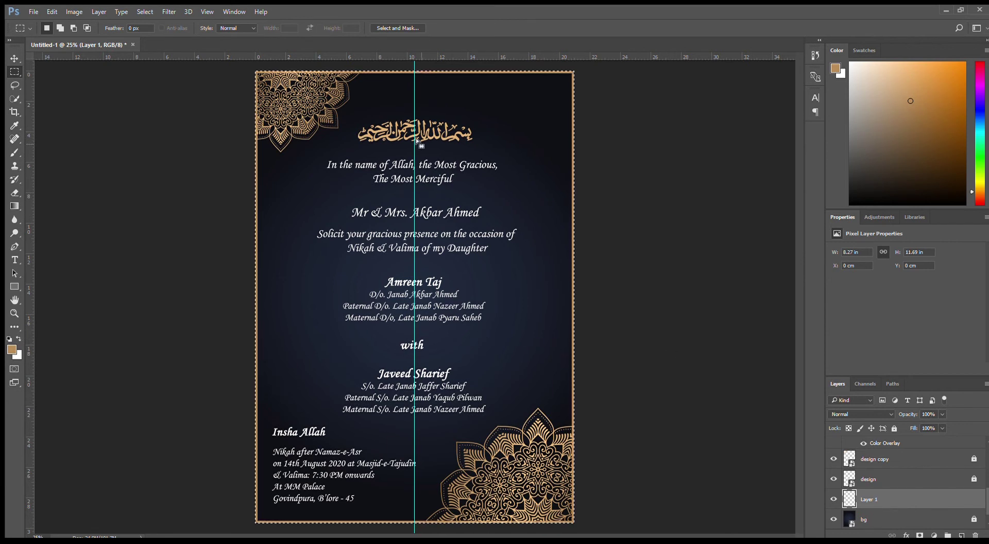
# - Scale the gold border inward from the card edges to about 8.16 by 11.55 in, and clear the selection
pyautogui.hotkey('ctrl', 't')
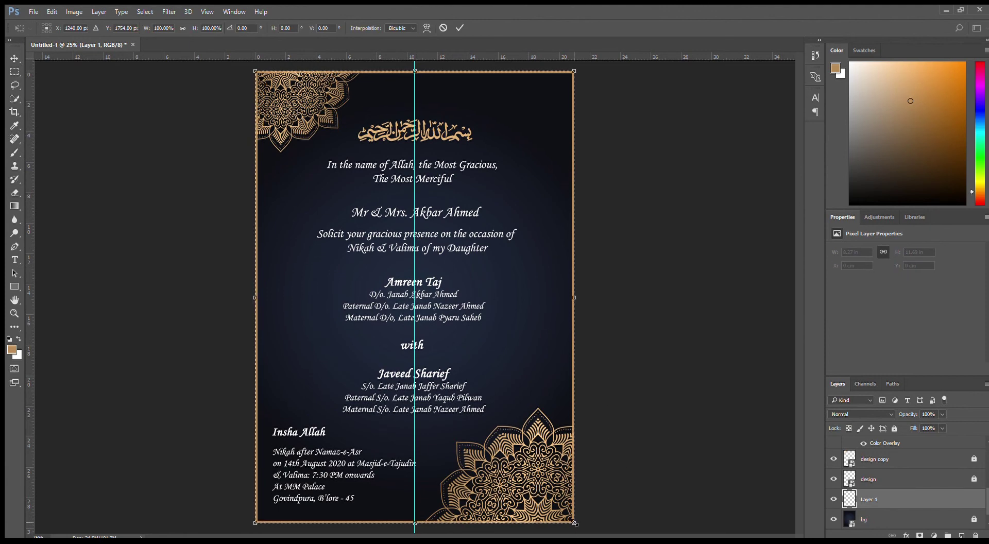
pyautogui.moveTo(574, 524); pyautogui.dragTo(571, 522)
pyautogui.press('Return')
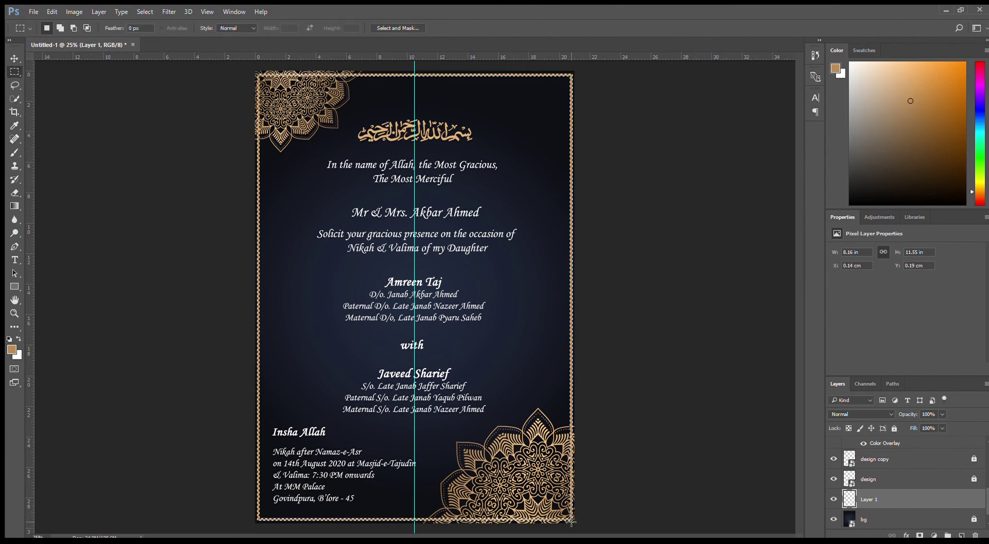
pyautogui.hotkey('ctrl', 'd')
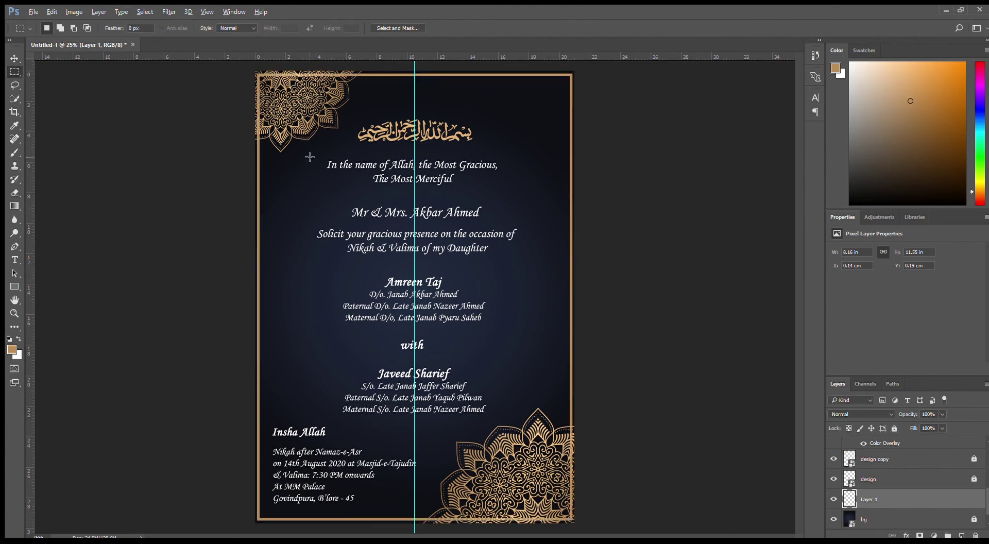
# - Lasso the border section overlapping the card's upper-left mandala, delete it from Layer 1, and clear the selection
pyautogui.scroll(3, 308, 156)
pyautogui.moveTo(307, 155); pyautogui.dragTo(390, 255)
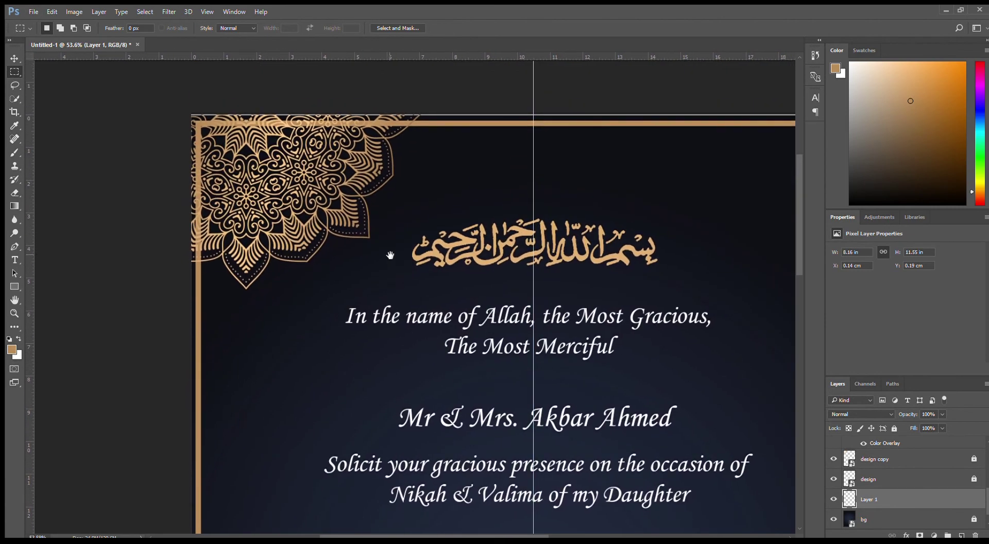
pyautogui.scroll(2, 381, 218)
pyautogui.moveTo(452, 173); pyautogui.dragTo(478, 217)
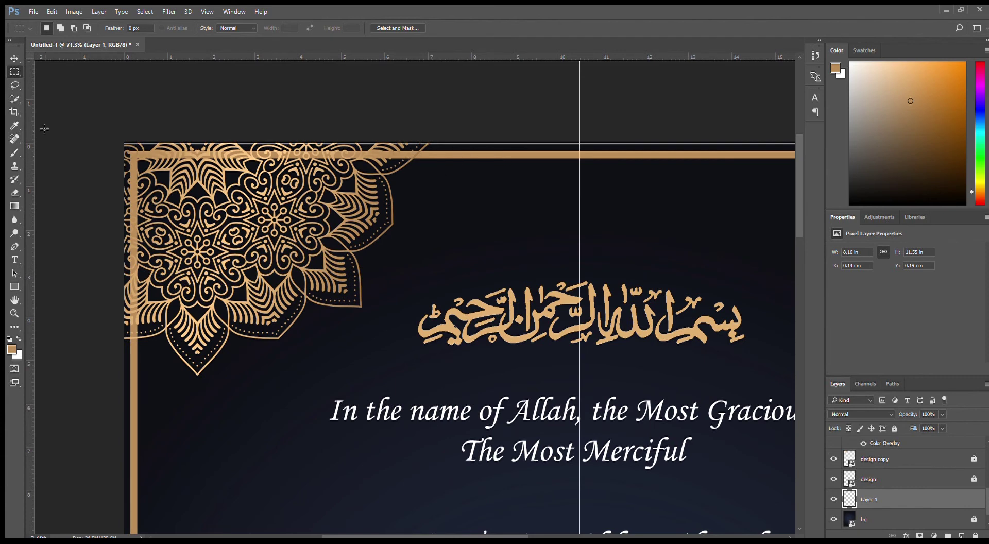
pyautogui.click(9, 83)
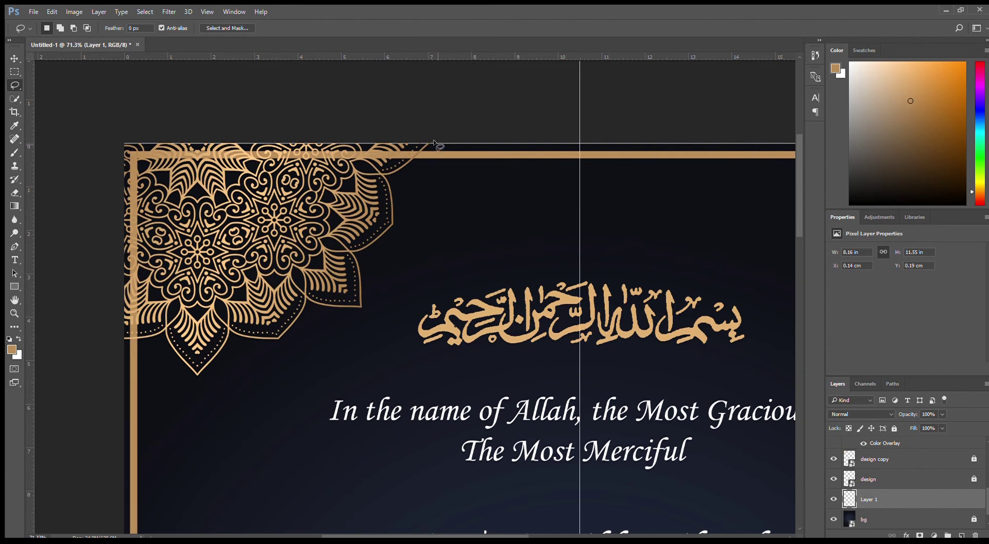
pyautogui.moveTo(437, 145)
pyautogui.mouseDown()
pyautogui.moveTo(181, 317)
pyautogui.moveTo(140, 340)
pyautogui.moveTo(96, 337)
pyautogui.moveTo(70, 181)
pyautogui.moveTo(82, 88)
pyautogui.moveTo(440, 89)
pyautogui.mouseUp()
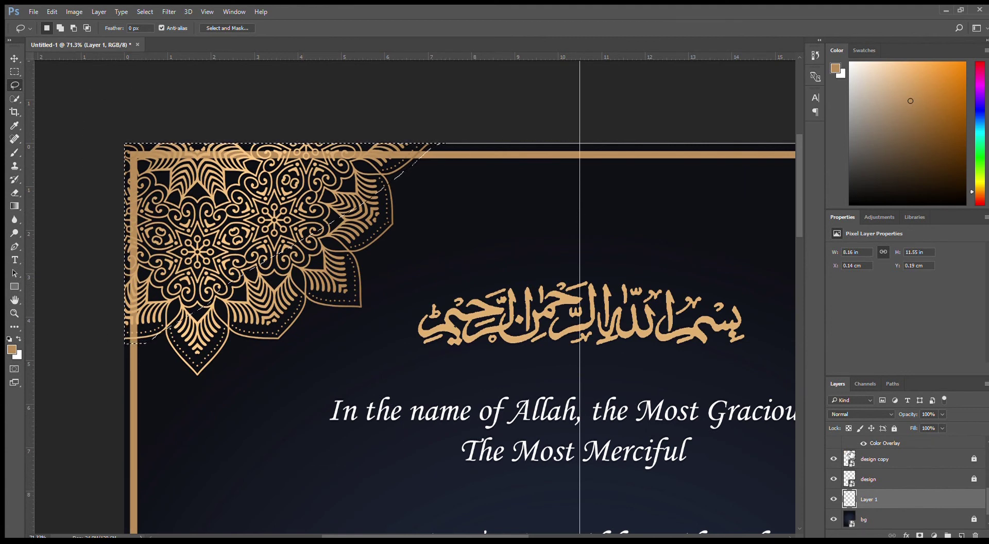
pyautogui.press('Delete')
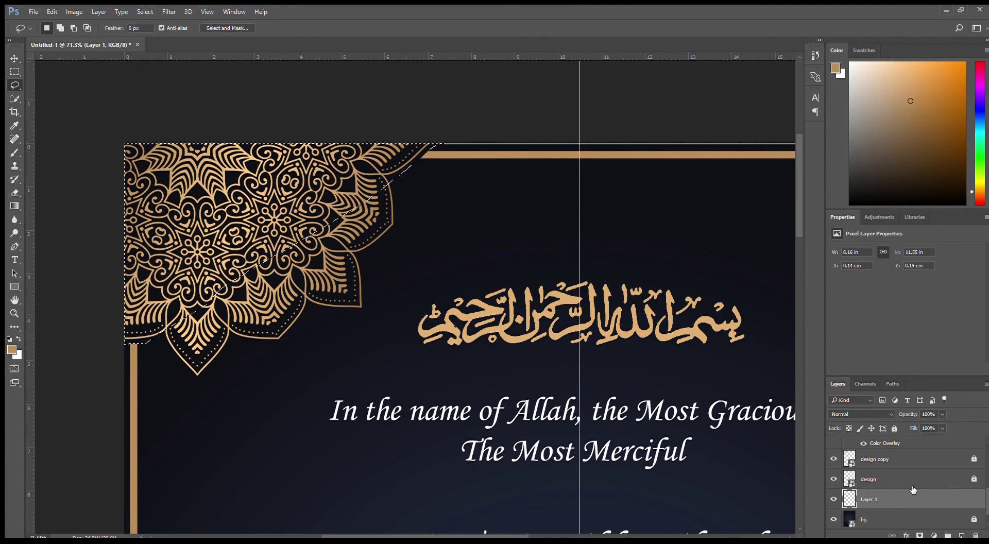
pyautogui.hotkey('ctrl', 'd')
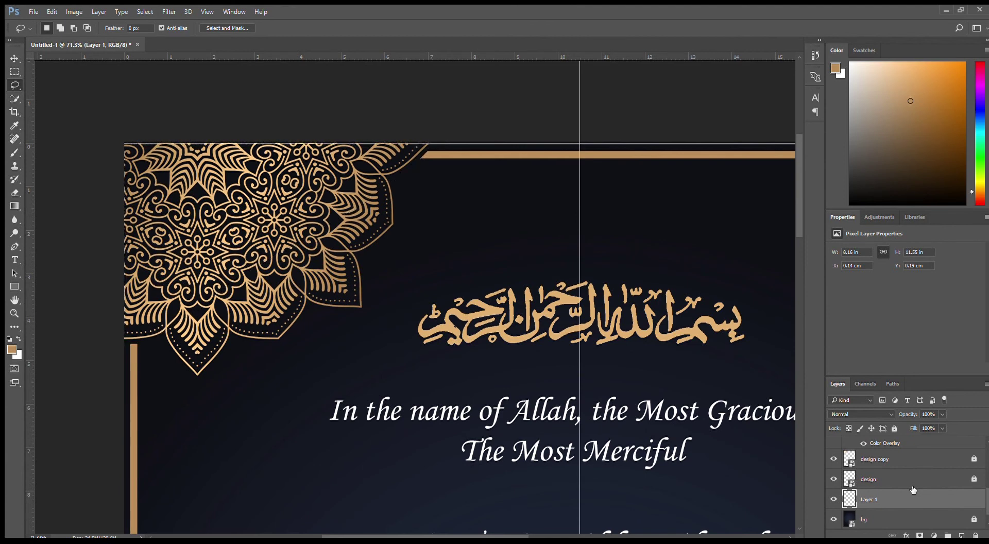
# - Lasso around the card's lower-right mandala, delete the gold border crossing it, and clear the selection
pyautogui.scroll(-5, 461, 363)
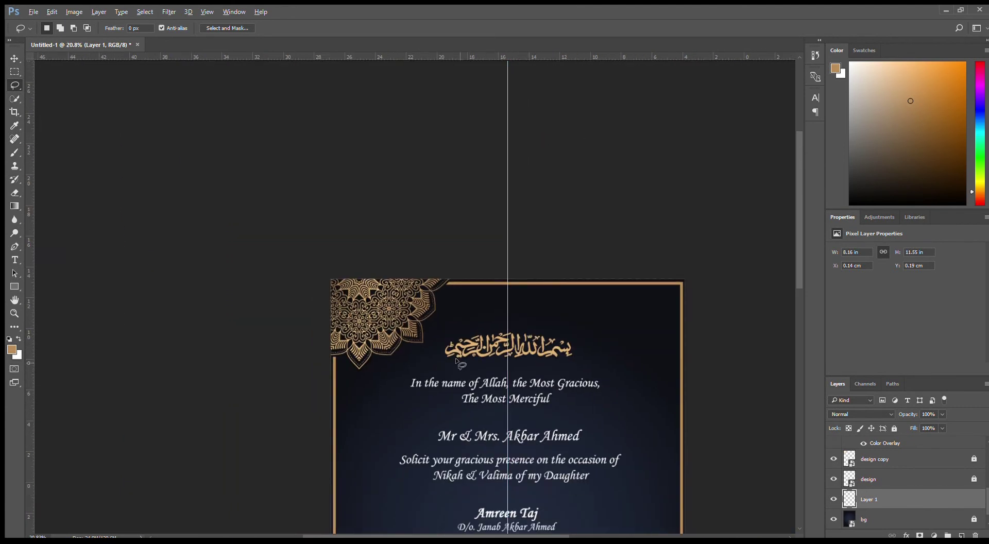
pyautogui.scroll(4, 510, 401)
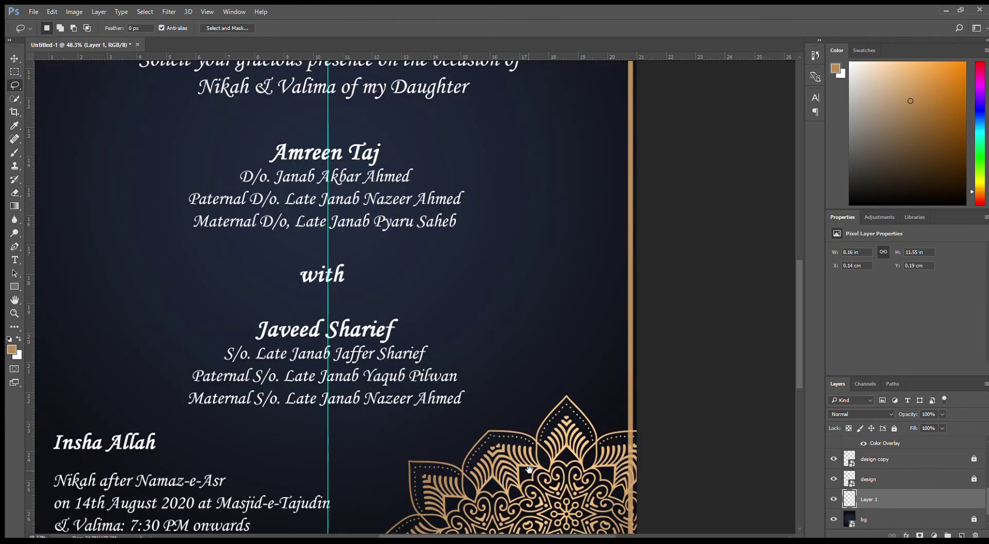
pyautogui.moveTo(529, 469); pyautogui.dragTo(515, 300)
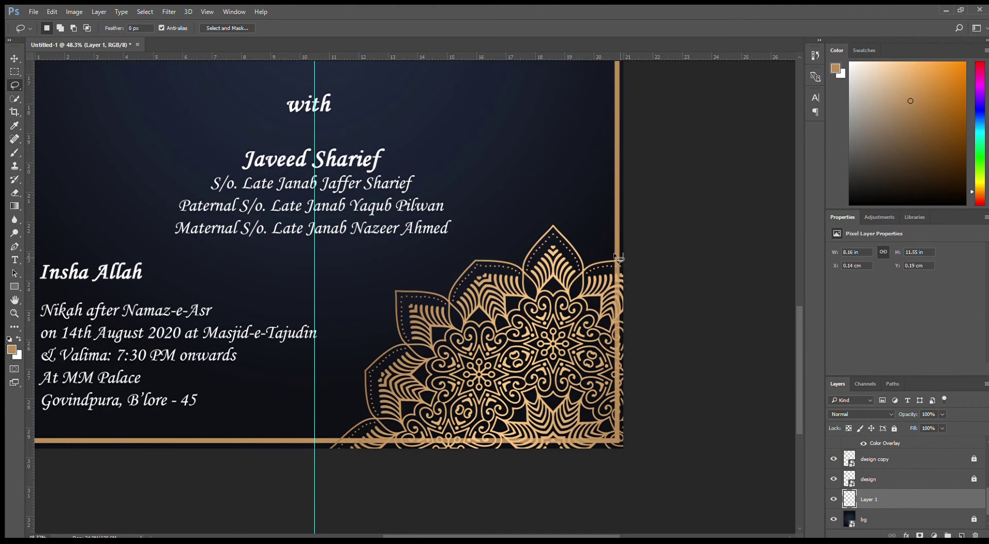
pyautogui.moveTo(620, 257)
pyautogui.mouseDown()
pyautogui.moveTo(509, 191)
pyautogui.moveTo(335, 308)
pyautogui.moveTo(343, 407)
pyautogui.moveTo(324, 466)
pyautogui.moveTo(710, 491)
pyautogui.mouseUp()
pyautogui.moveTo(744, 332); pyautogui.dragTo(730, 256)
pyautogui.press('Delete')
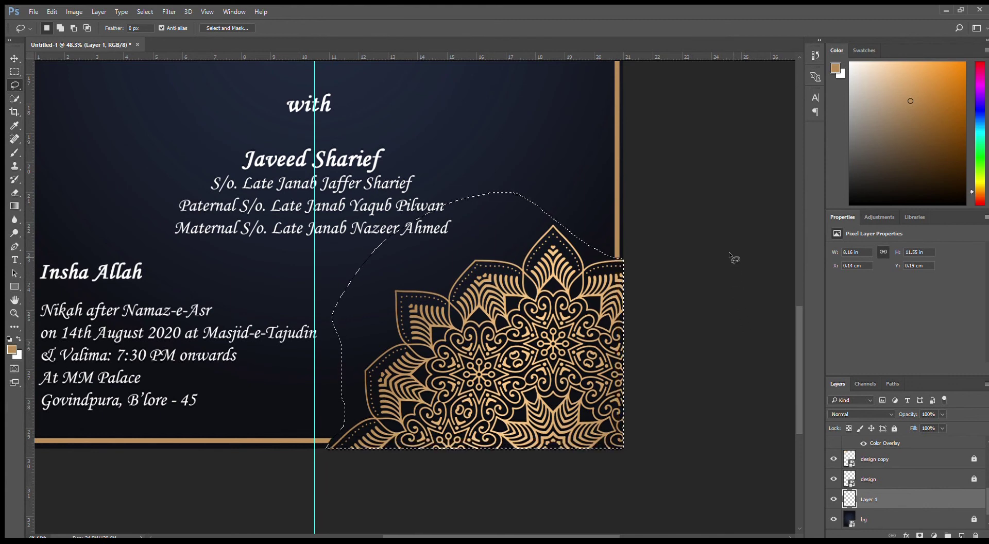
pyautogui.hotkey('ctrl', 'd')
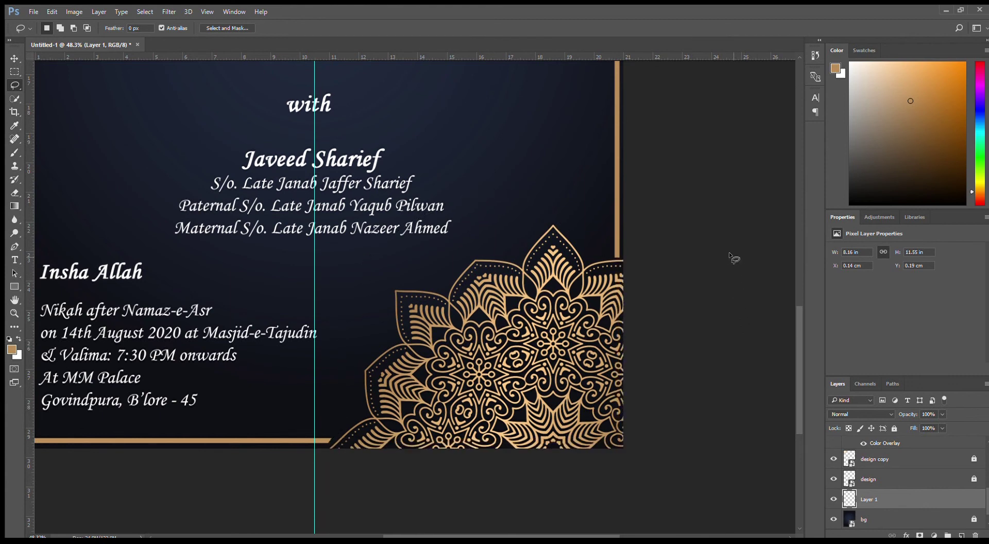
# - Recolor the hosts' "Mr & Mrs." name line with the gold sampled from the calligraphy and apply faux bold to it
pyautogui.scroll(-5, 419, 404)
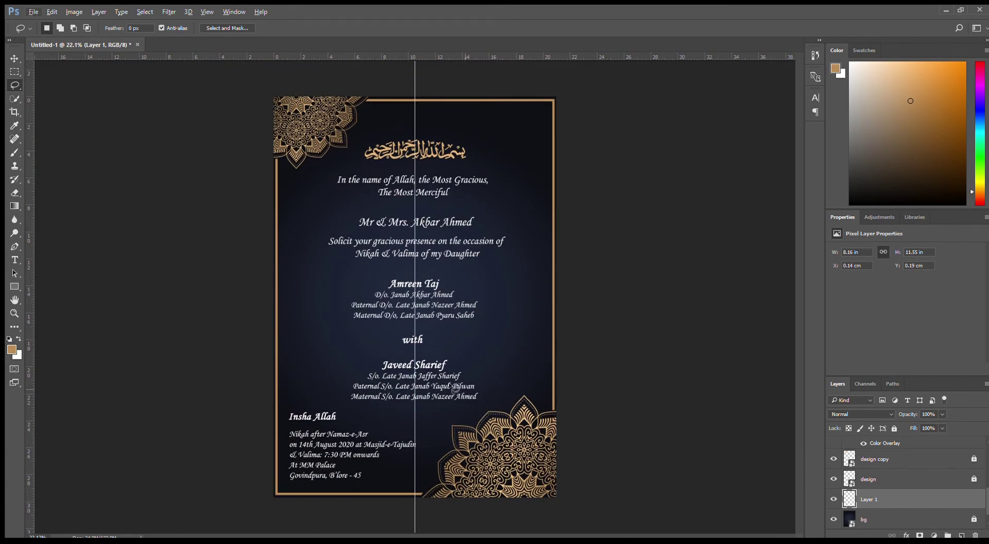
pyautogui.click(14, 58)
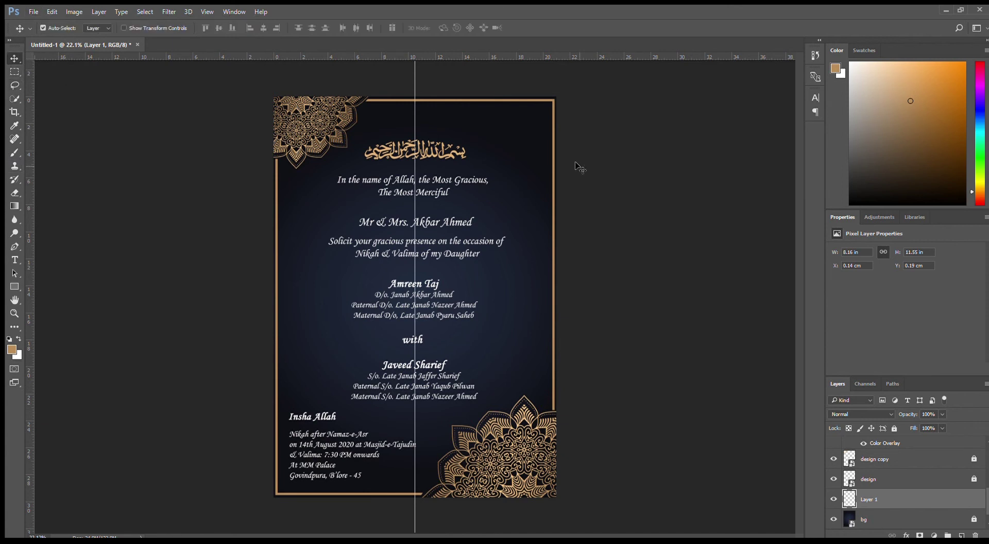
pyautogui.click(427, 174)
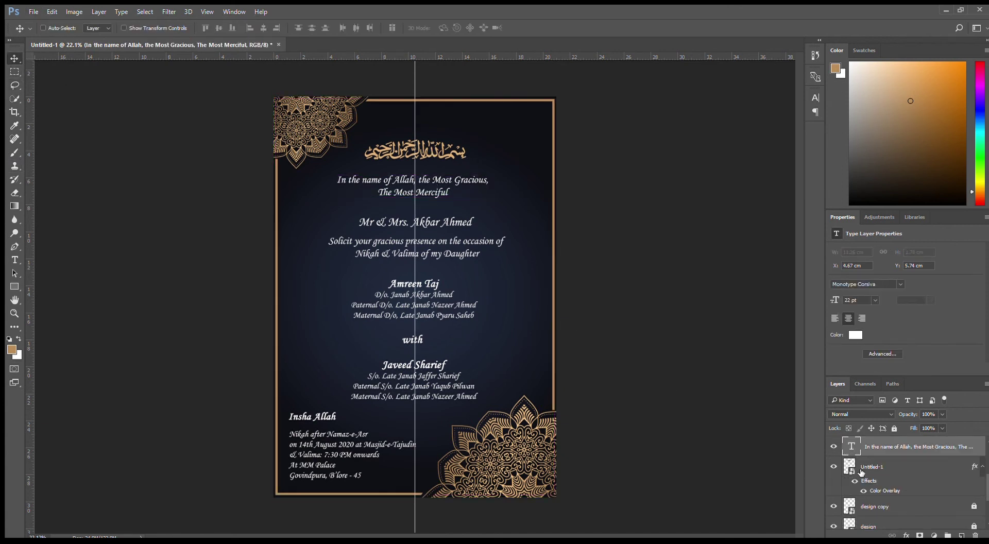
pyautogui.keyDown('ctrl'); pyautogui.click(452, 223); pyautogui.keyUp('ctrl')
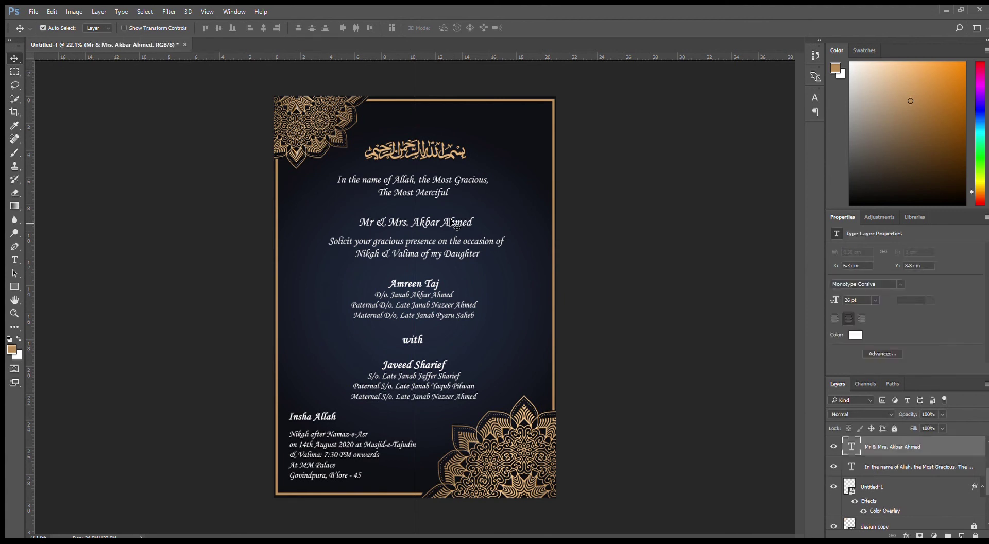
pyautogui.doubleClick(852, 446)
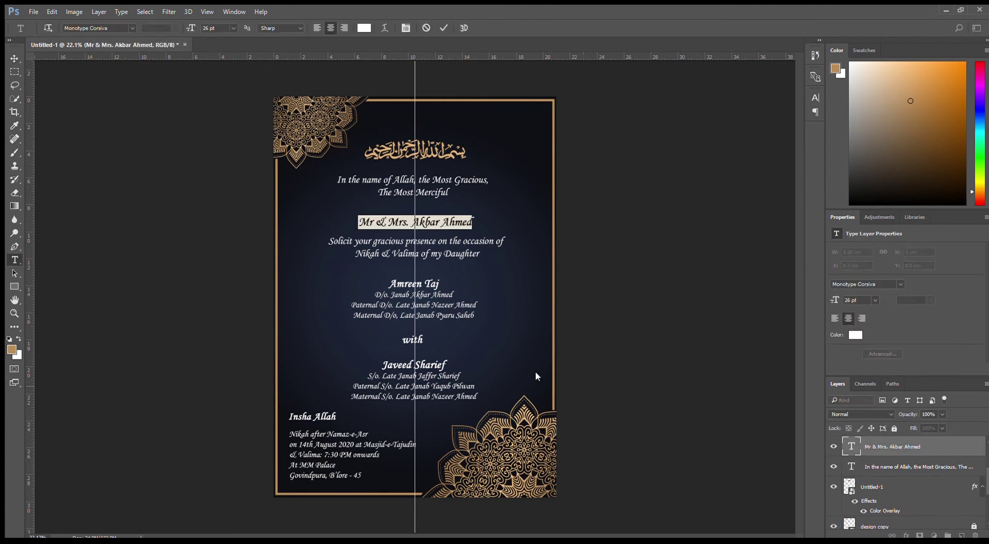
pyautogui.click(360, 28)
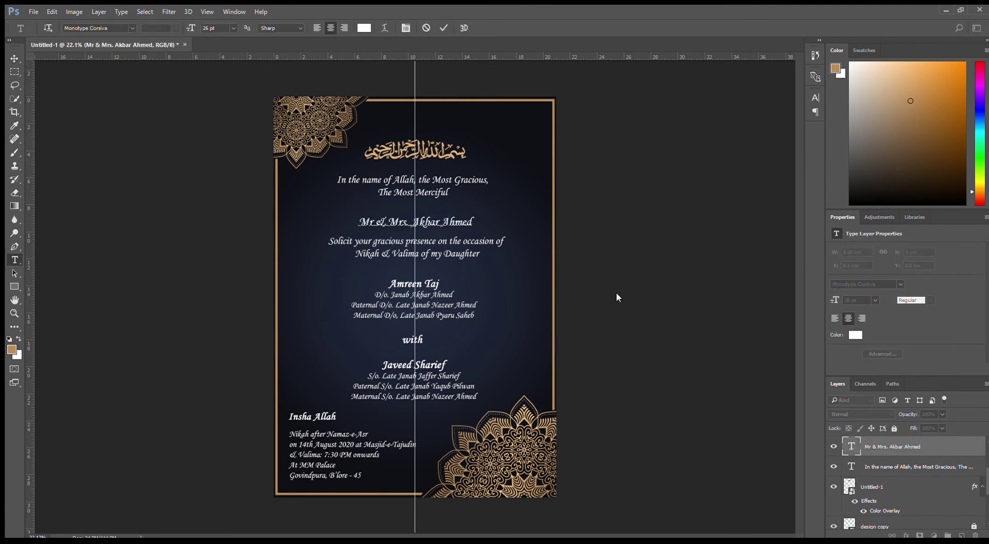
pyautogui.click(450, 155)
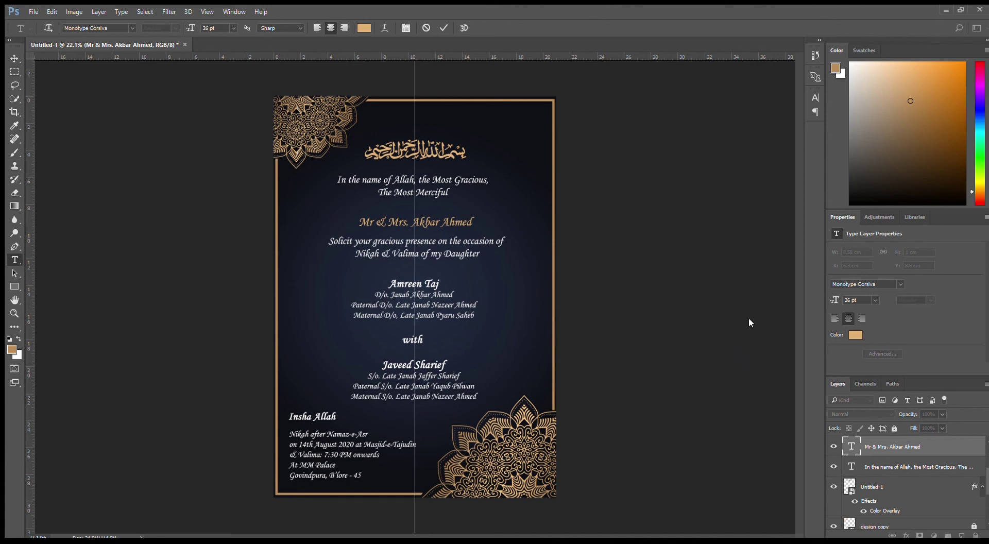
pyautogui.hotkey('ctrl', 'a')
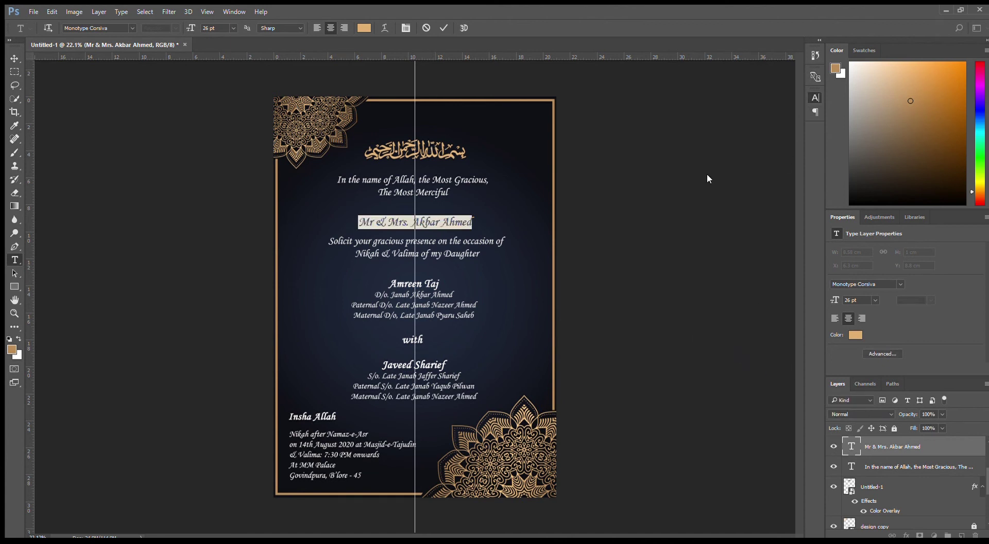
pyautogui.hotkey('ctrl', 'shift', 'b')
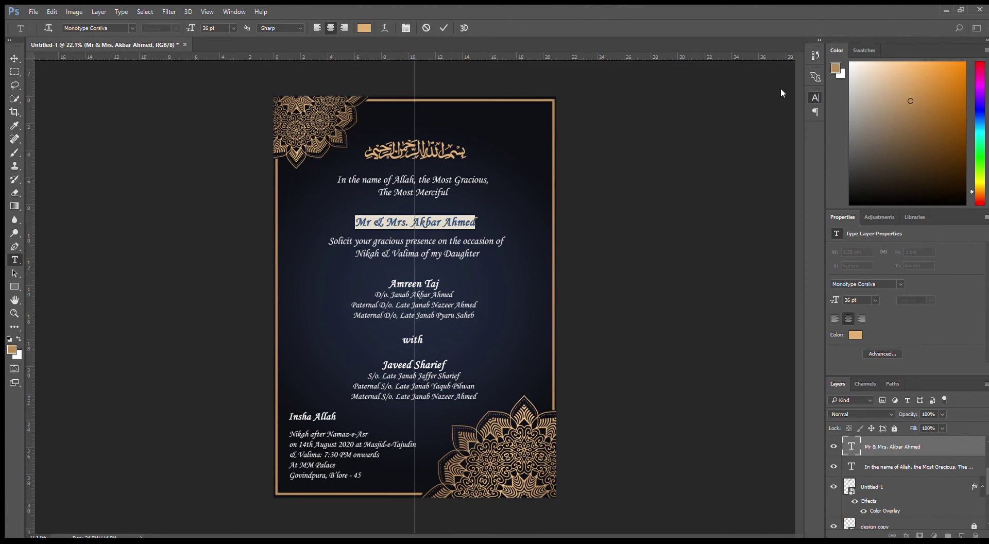
pyautogui.click(14, 58)
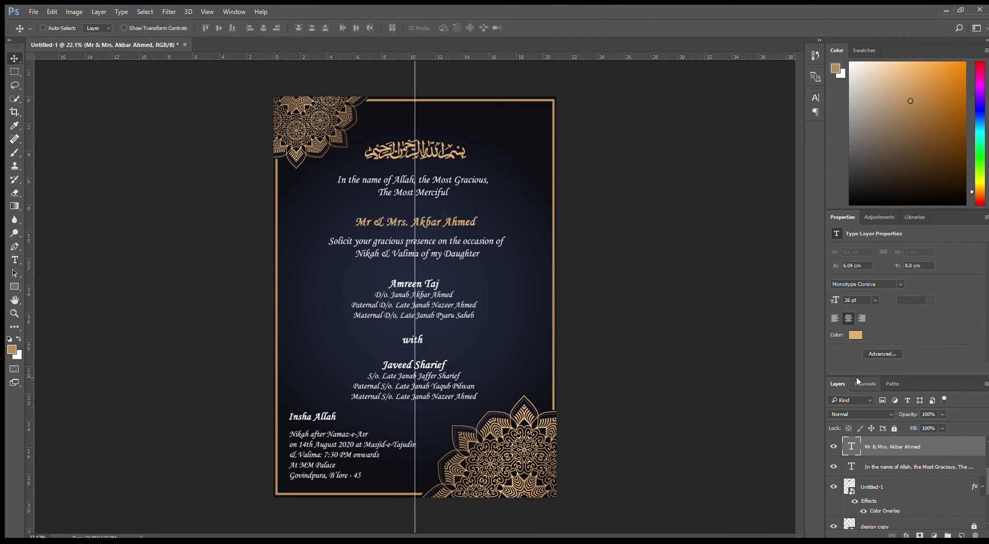
# - Recolor only the bride's name line in the couple's details text with gold sampled from the calligraphy
pyautogui.scroll(2, 875, 464)
pyautogui.click(851, 448)
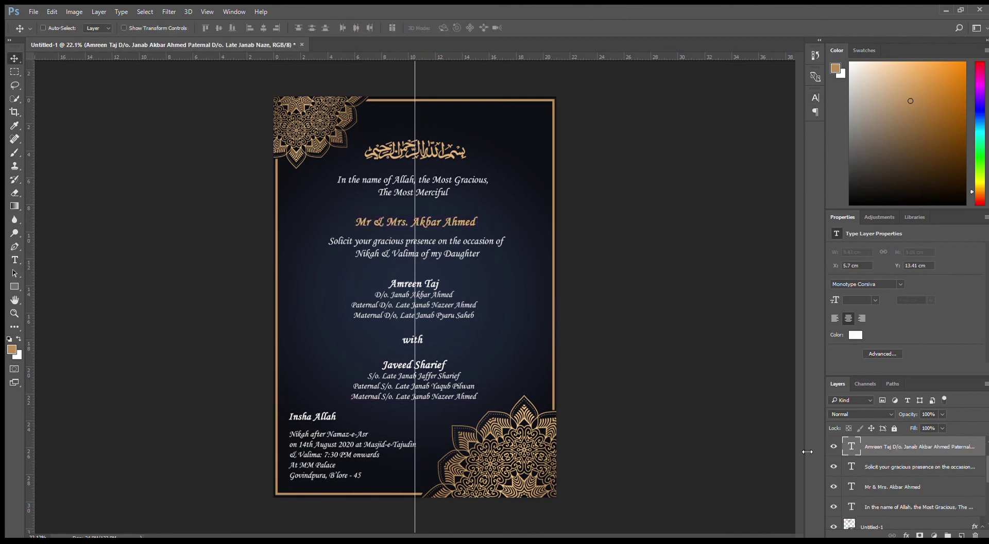
pyautogui.doubleClick(851, 447)
pyautogui.moveTo(384, 282); pyautogui.dragTo(463, 280)
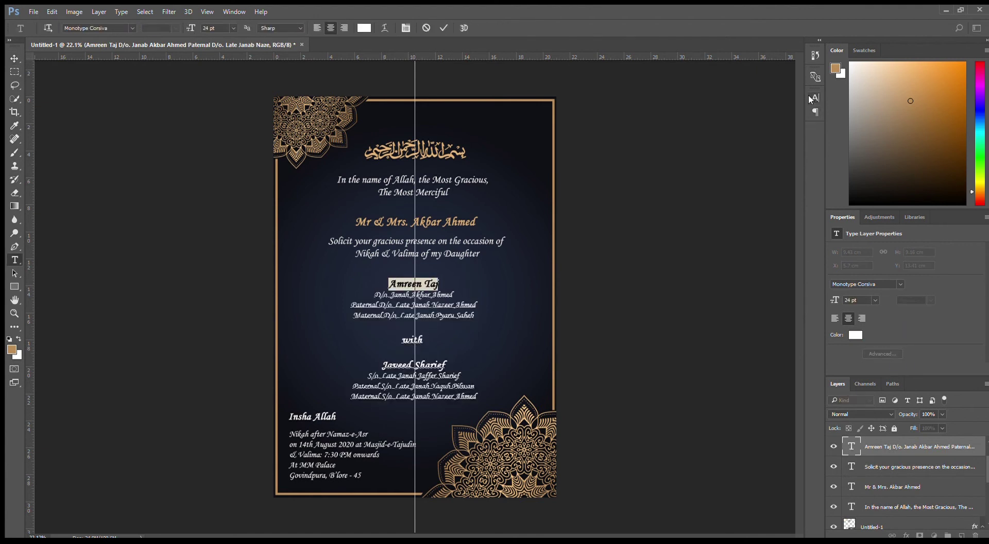
pyautogui.click(778, 165)
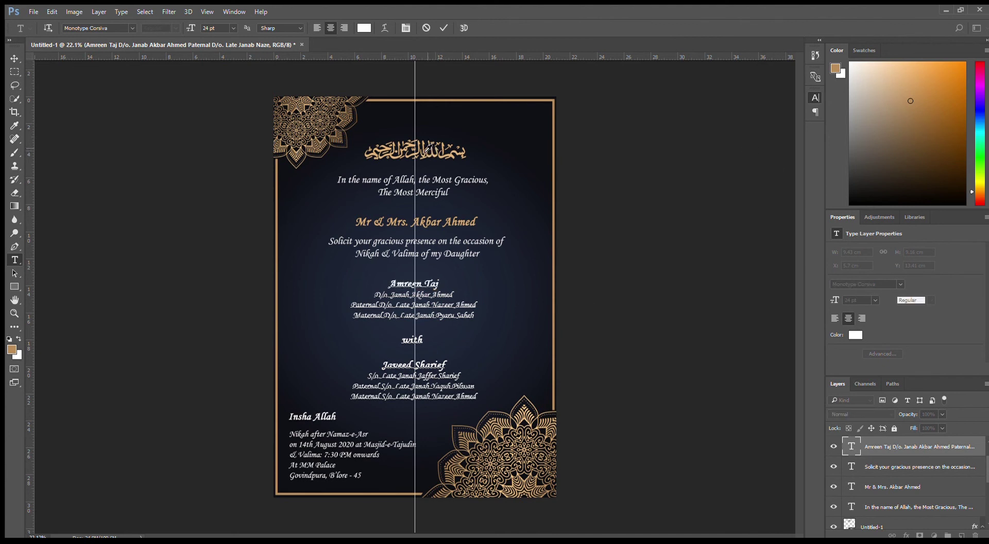
pyautogui.click(423, 149)
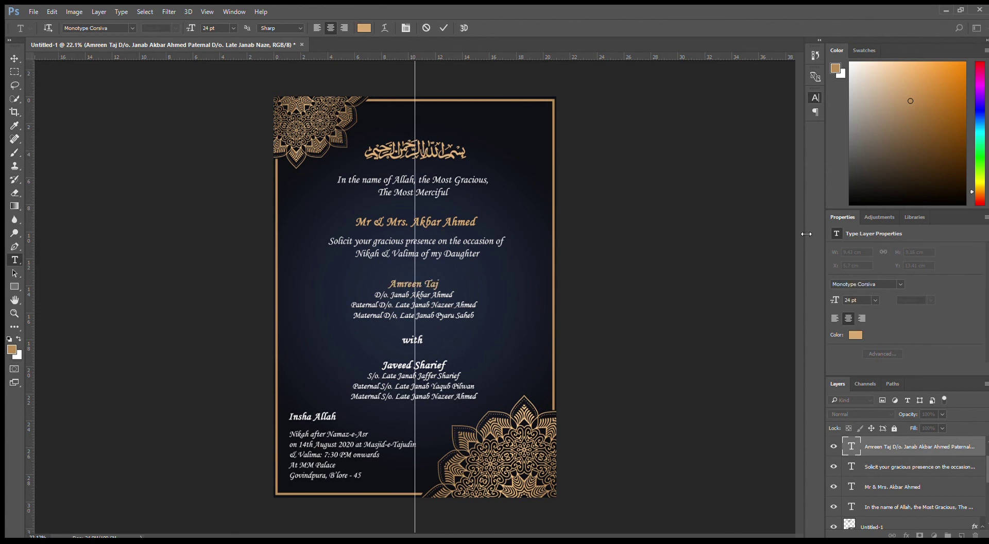
pyautogui.press('Return')
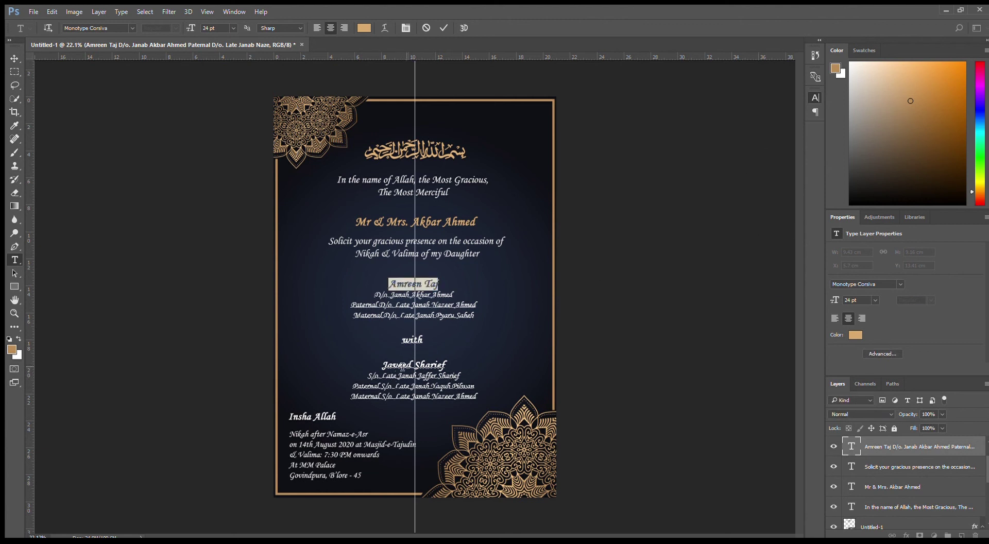
# - Recolor the groom's name line in the same text with the matching gold and commit the text edit
pyautogui.moveTo(381, 364); pyautogui.dragTo(458, 366)
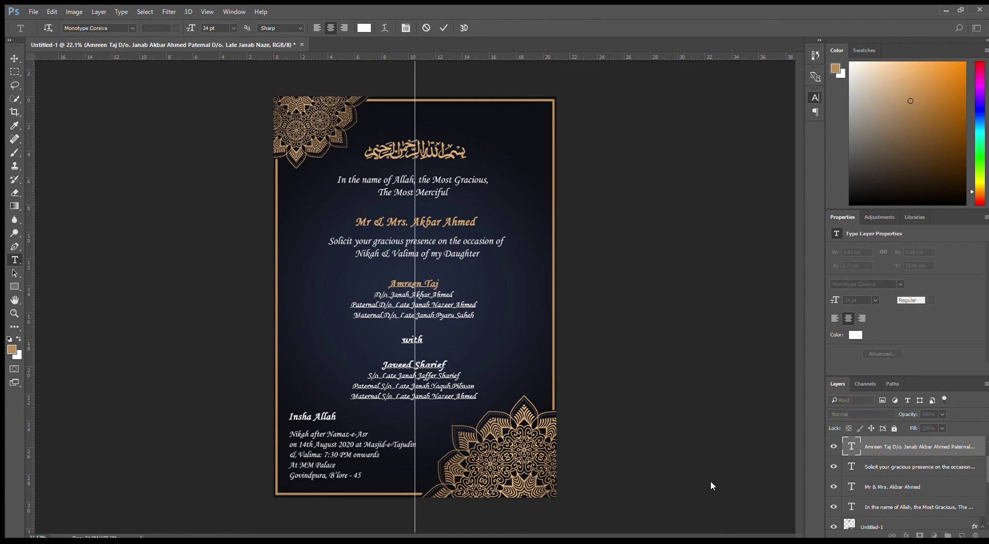
pyautogui.press('Return')
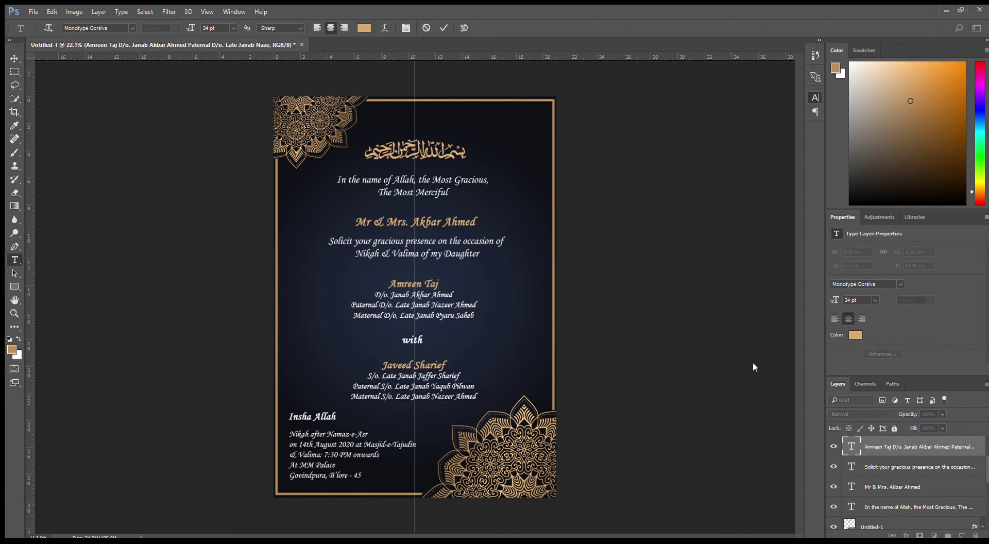
pyautogui.press('Return')
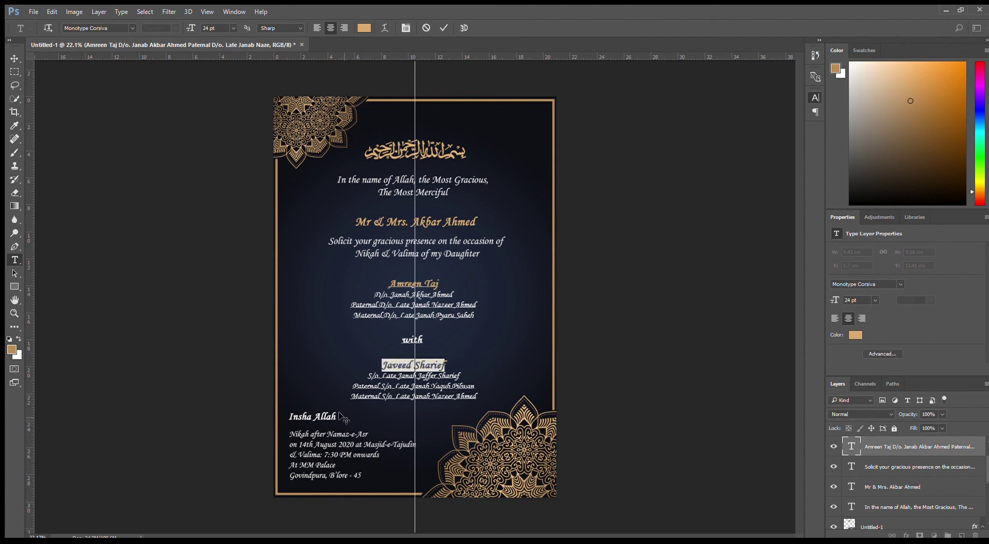
pyautogui.hotkey('ctrl', 'Return')
# - Recolor the "Insha Allah" text with the same gold as the names
pyautogui.press('v')
pyautogui.click(312, 416)
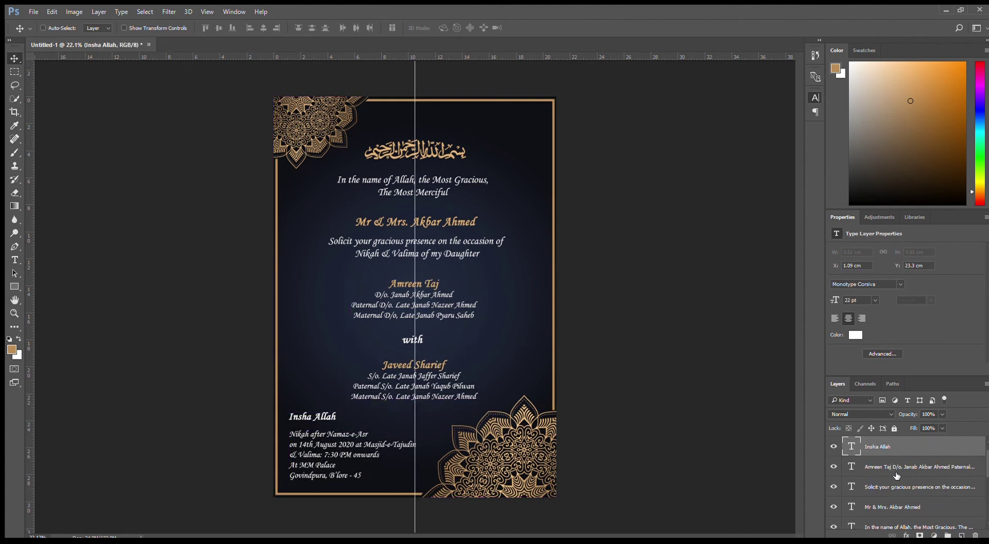
pyautogui.doubleClick(852, 446)
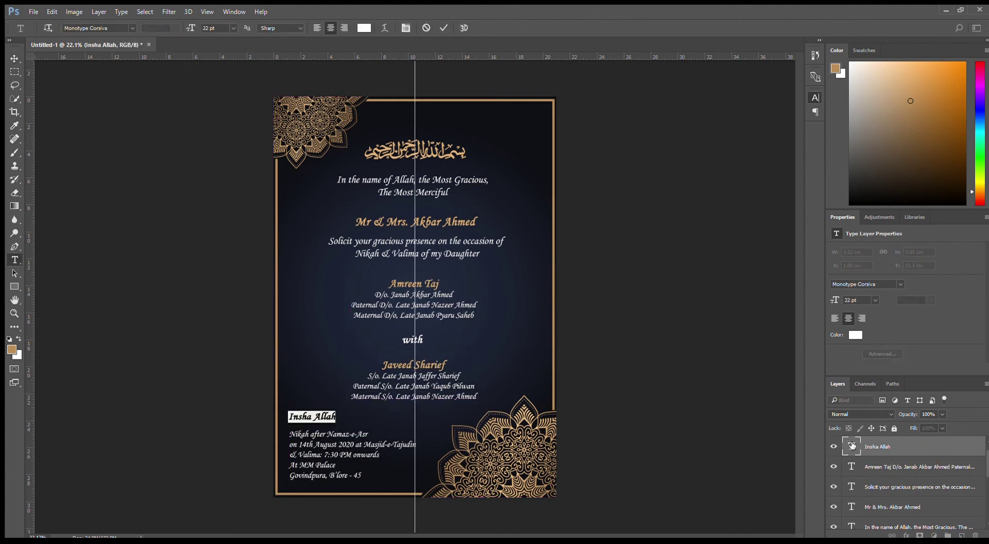
pyautogui.click(781, 166)
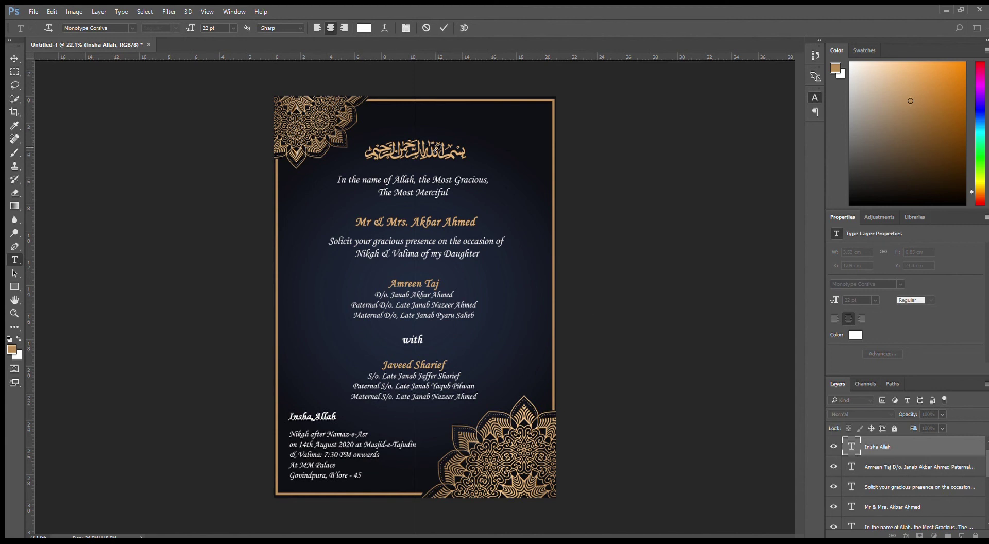
pyautogui.press('Return')
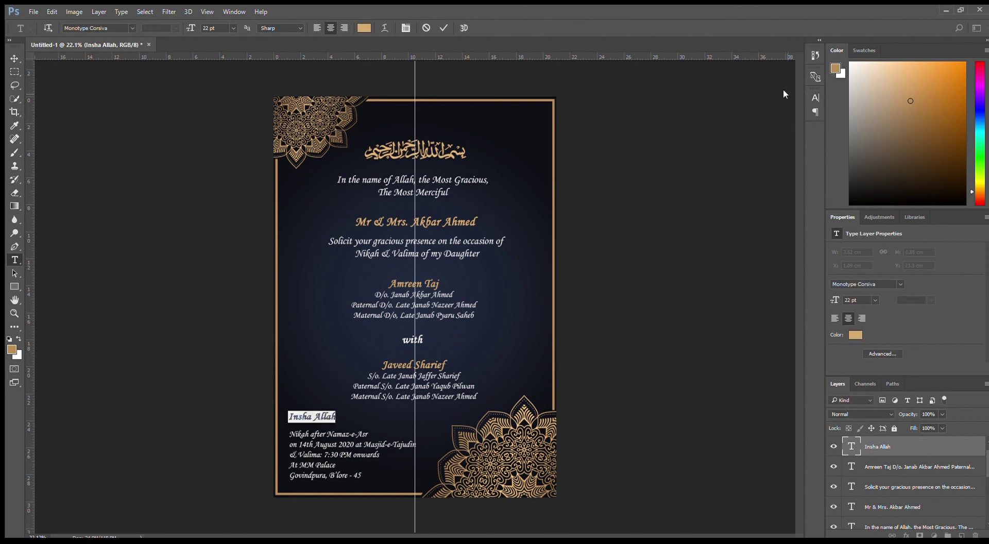
pyautogui.click(15, 59)
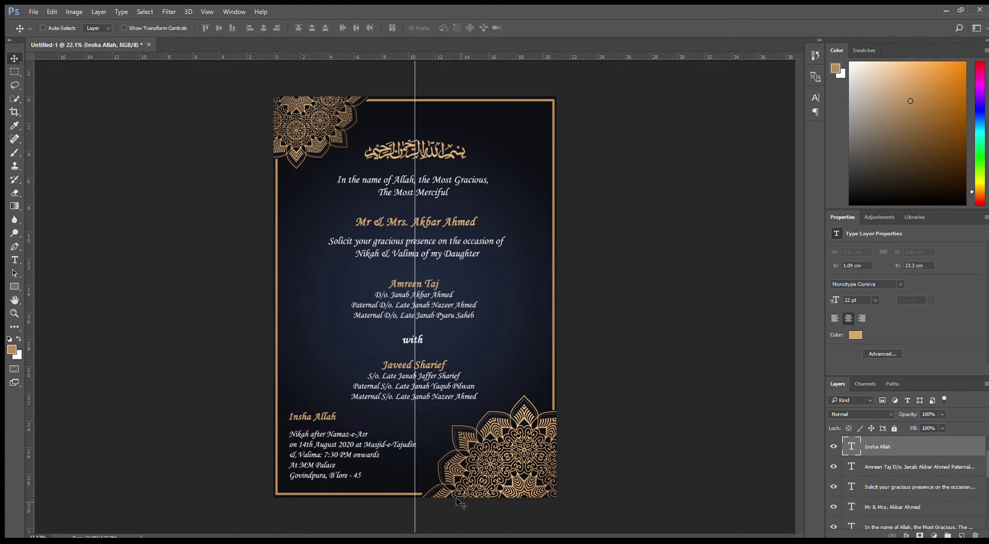
# - Nudge "Insha Allah" slightly down towards the date-and-venue text, and select that text block
pyautogui.press('Down')
pyautogui.press('Down')
pyautogui.press('Down')
pyautogui.press('Down')
pyautogui.keyDown('ctrl'); pyautogui.click(319, 460); pyautogui.keyUp('ctrl')
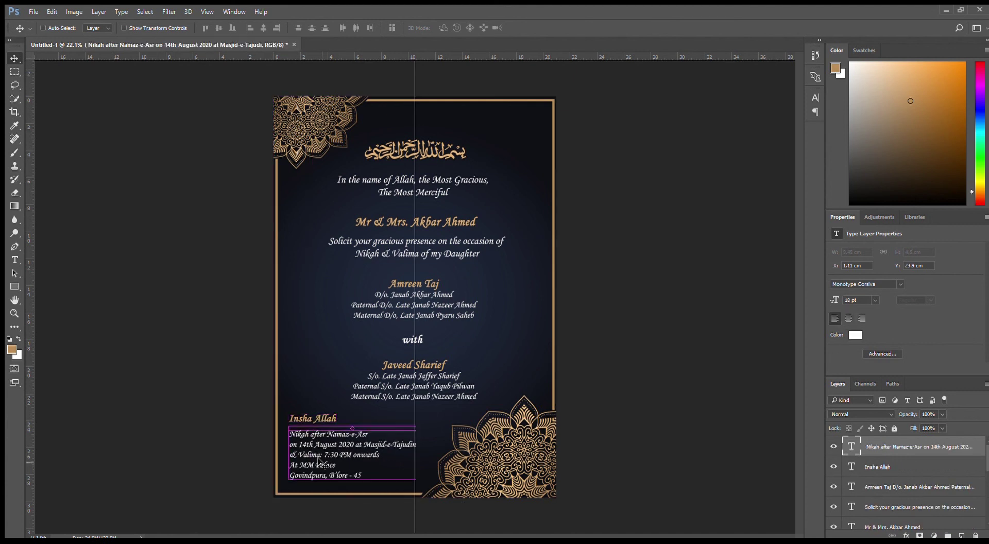
# - Nudge the date-and-venue text block slightly down and to the left, to about X 1.03 cm, Y 23.96 cm
pyautogui.moveTo(319, 460); pyautogui.dragTo(318, 461)
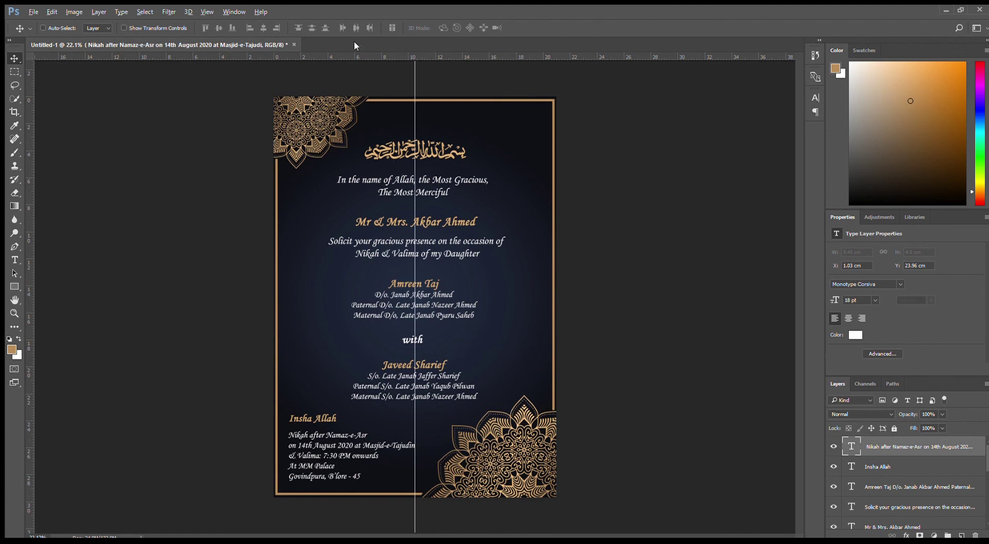
# - Unlock the bg layer and nudge it up slightly to cover the white gap along the card's upper edge
pyautogui.scroll(4, 448, 119)
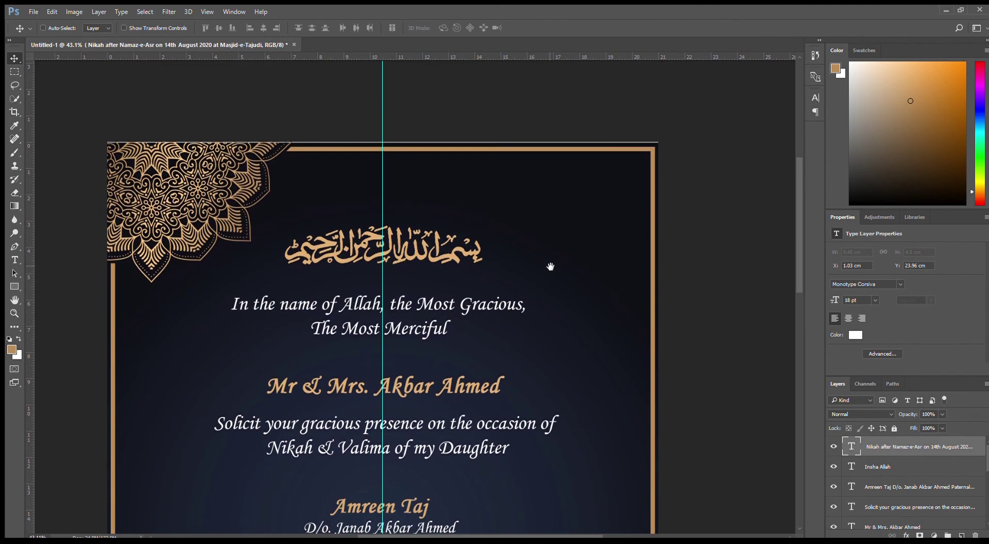
pyautogui.scroll(2, 490, 163)
pyautogui.click(613, 276)
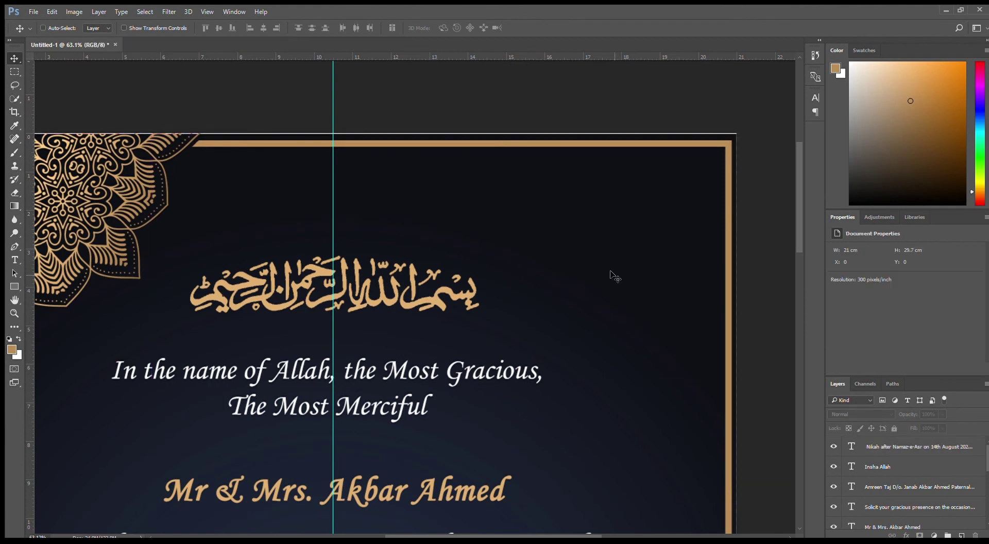
pyautogui.scroll(-5, 921, 489)
pyautogui.click(927, 506)
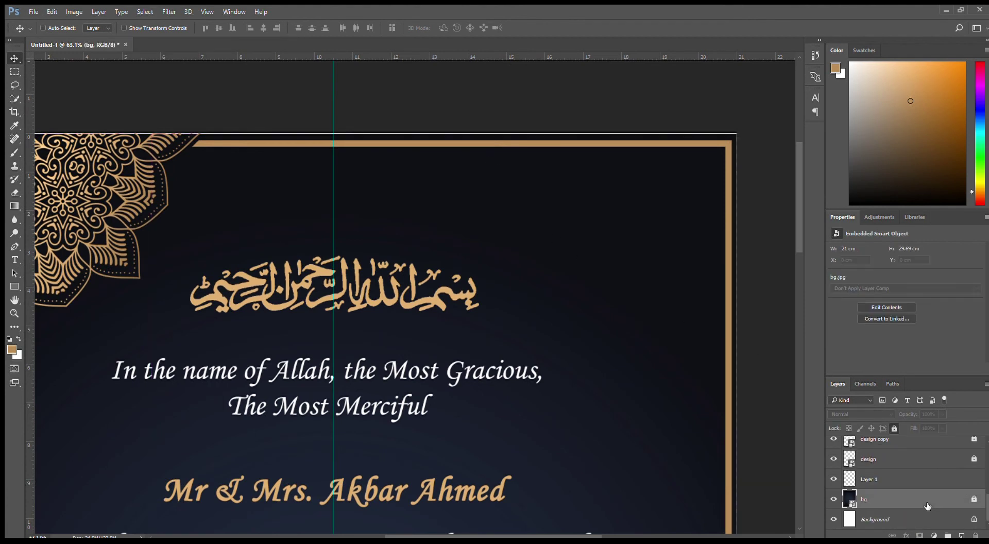
pyautogui.click(974, 500)
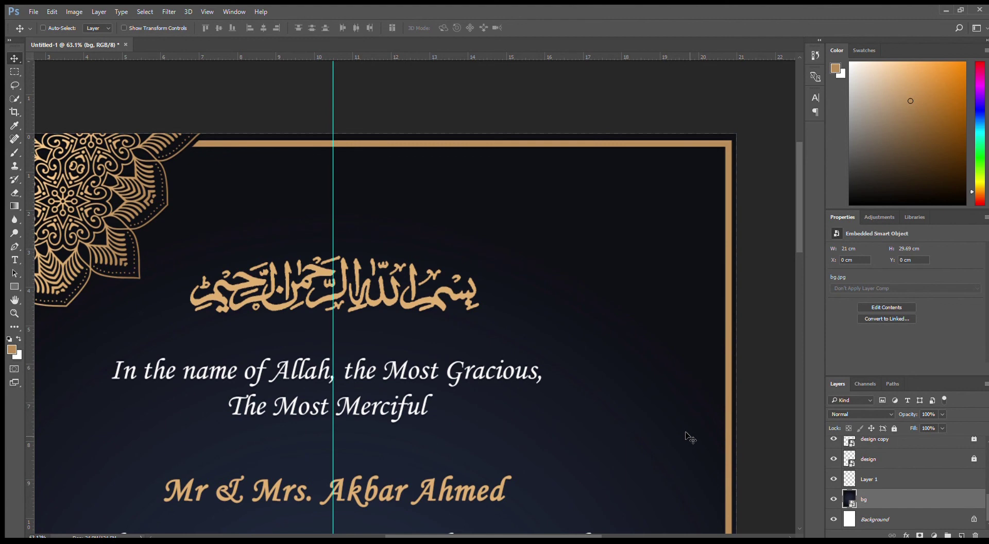
pyautogui.press('Up')
# - Reselect the bg layer and nudge it down to Y 0 cm to close the white gap along the card's lower edge
pyautogui.scroll(-4, 689, 437)
pyautogui.moveTo(687, 434); pyautogui.dragTo(600, 126)
pyautogui.scroll(4, 347, 449)
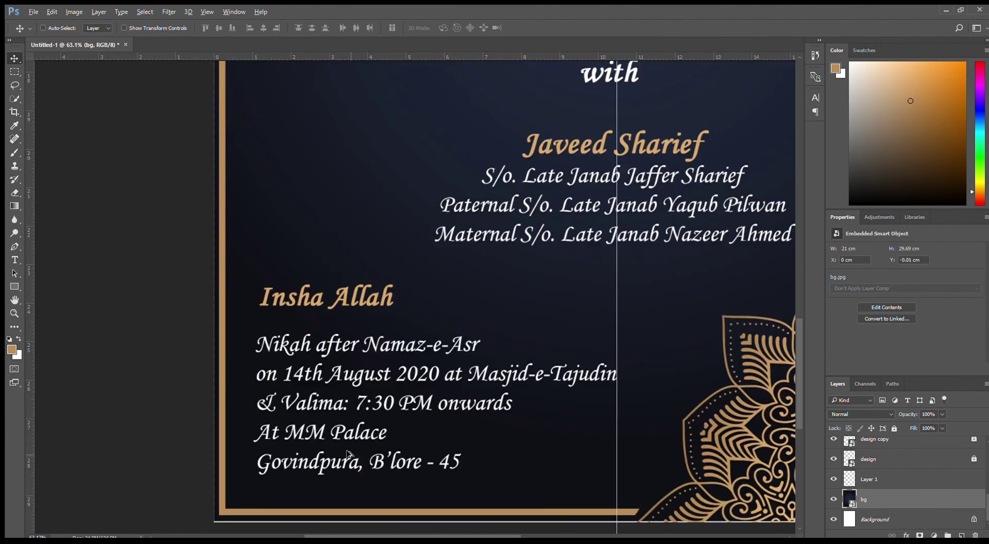
pyautogui.keyDown('ctrl'); pyautogui.click(547, 460); pyautogui.keyUp('ctrl')
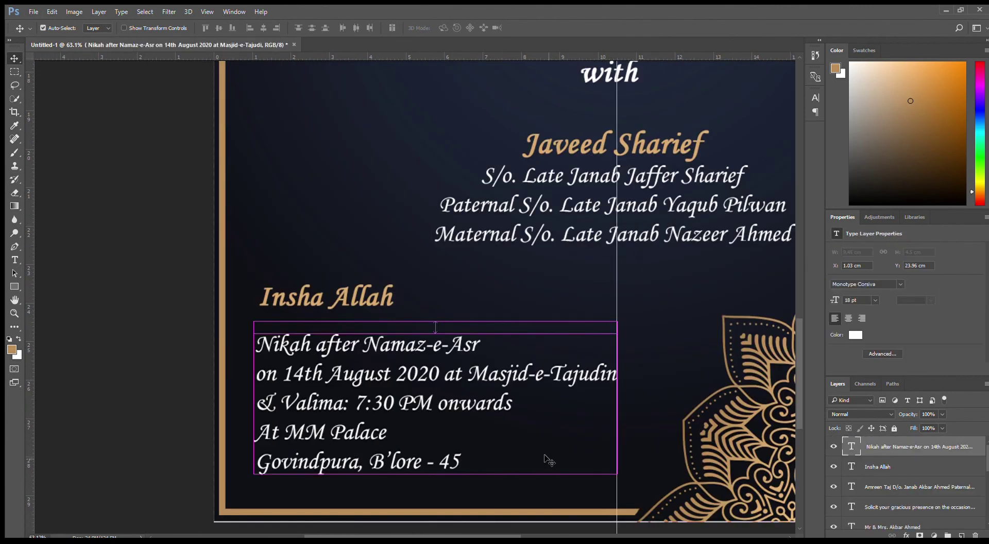
pyautogui.keyDown('ctrl'); pyautogui.click(354, 207); pyautogui.keyUp('ctrl')
pyautogui.press('Down')
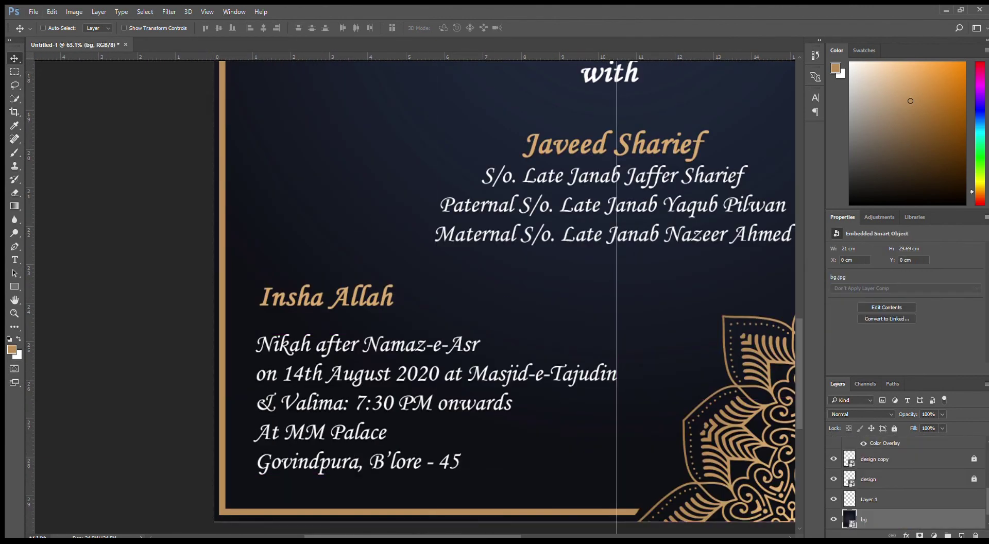